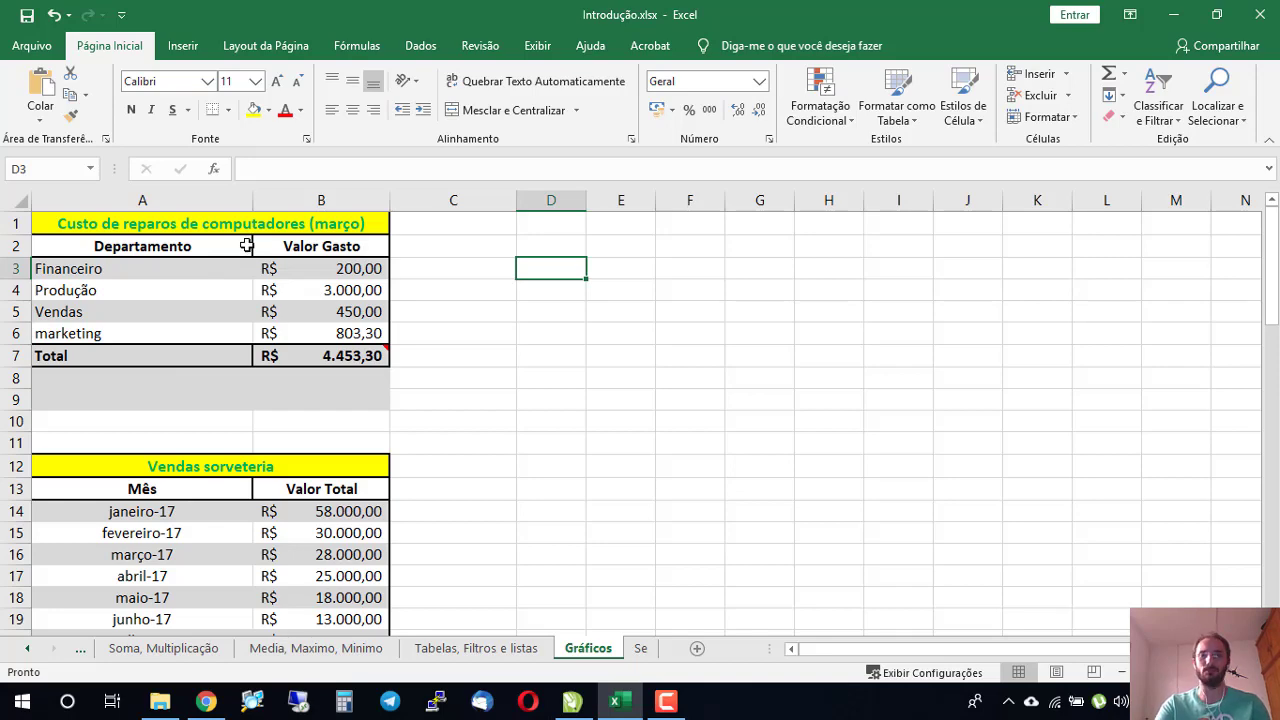
# Step: View the Se worksheet and return to the Gráficos worksheet
pyautogui.click(641, 650)
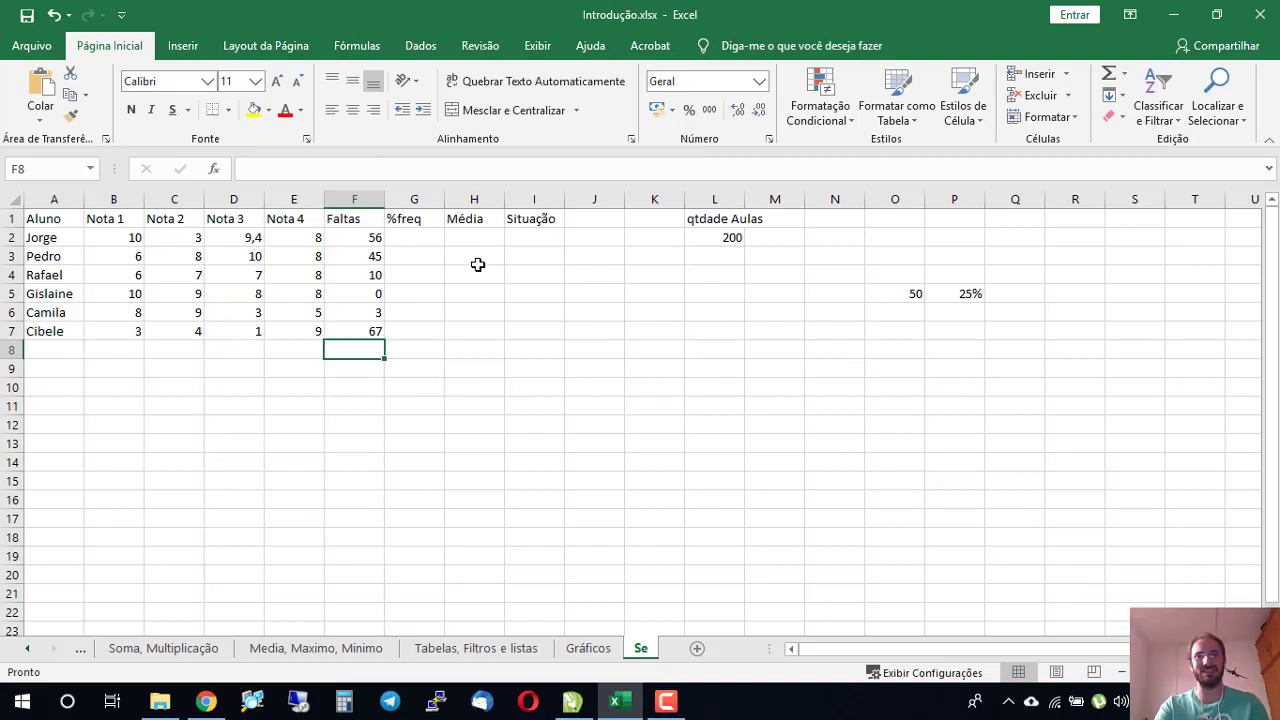
pyautogui.click(598, 651)
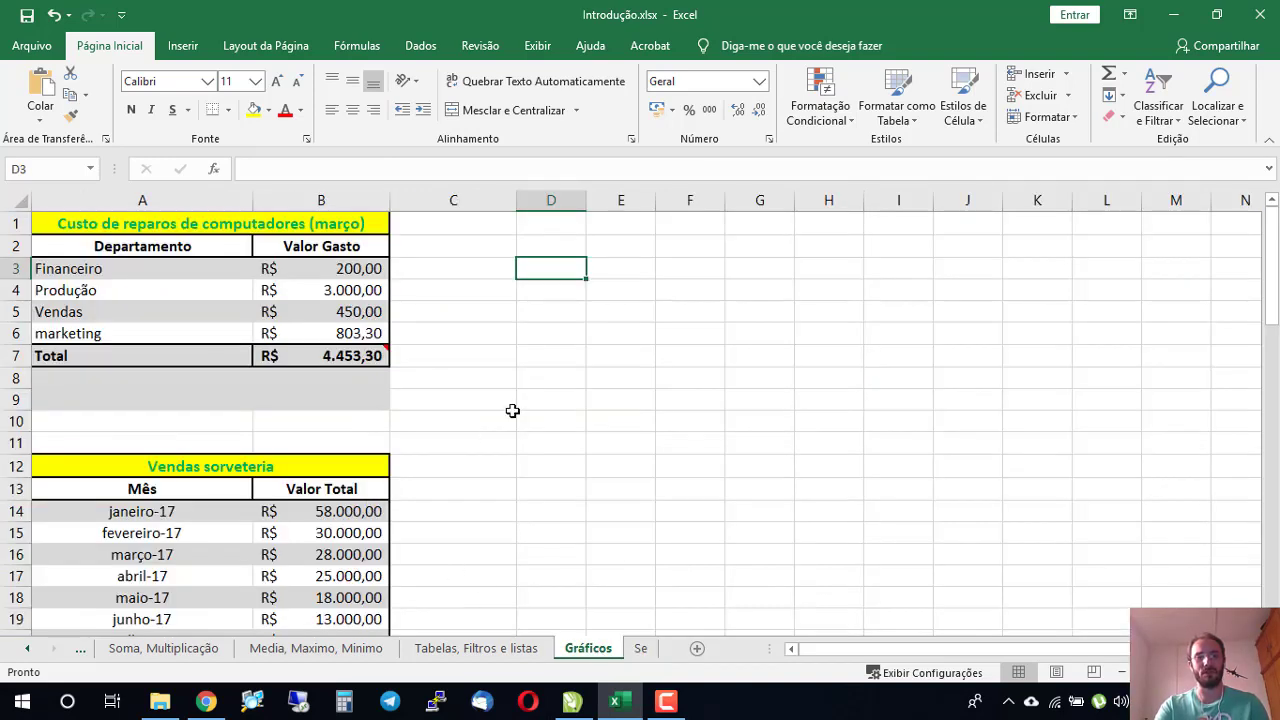
pyautogui.click(588, 357)
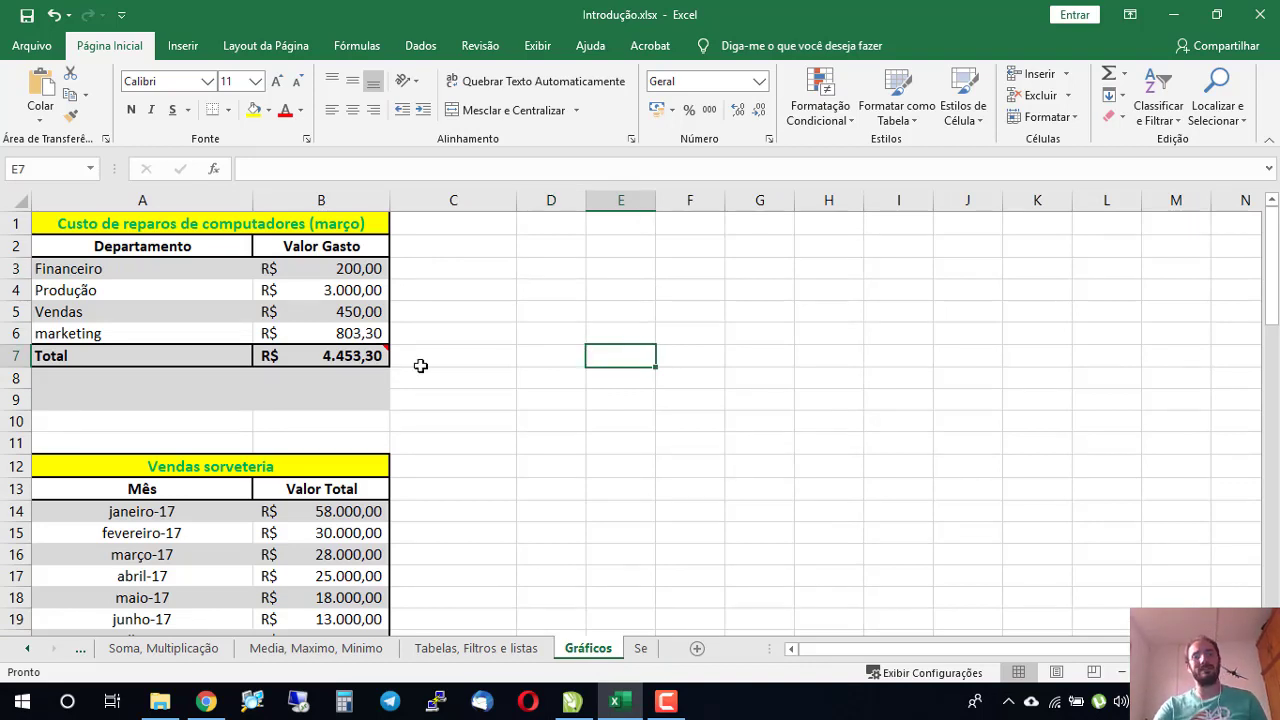
pyautogui.moveTo(142, 247); pyautogui.dragTo(303, 333)
pyautogui.click(671, 314)
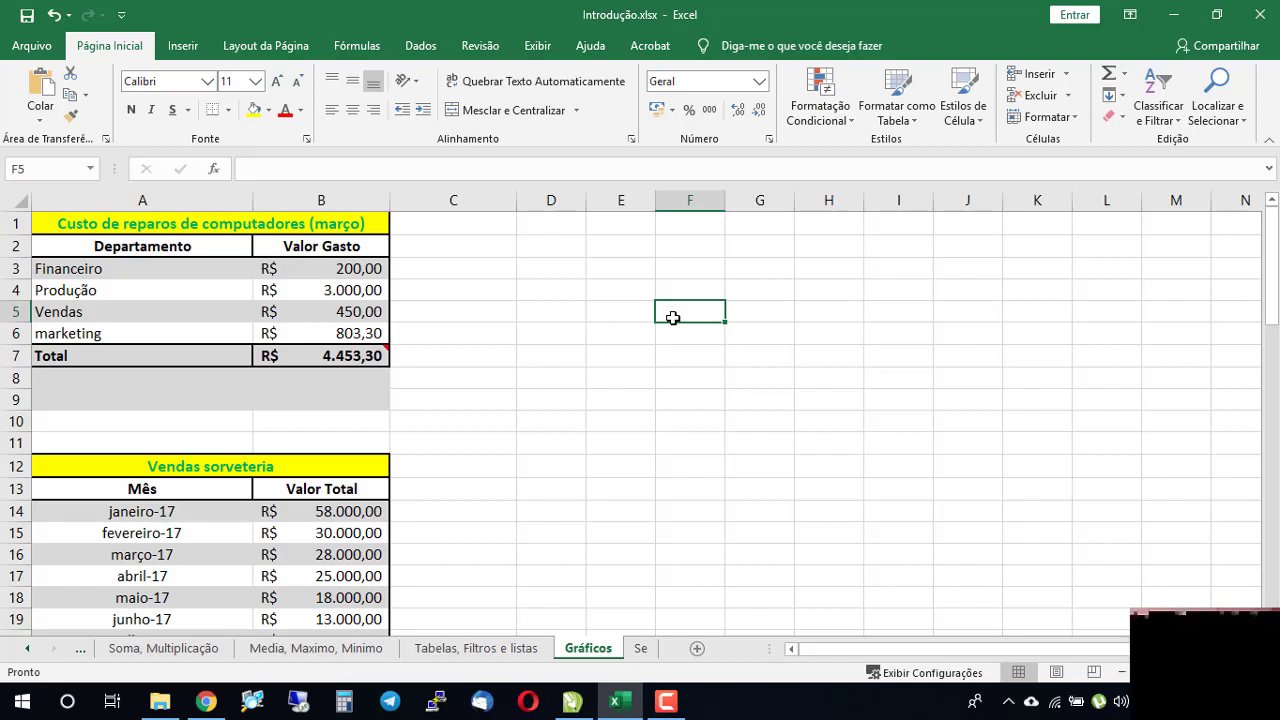
pyautogui.click(1054, 324)
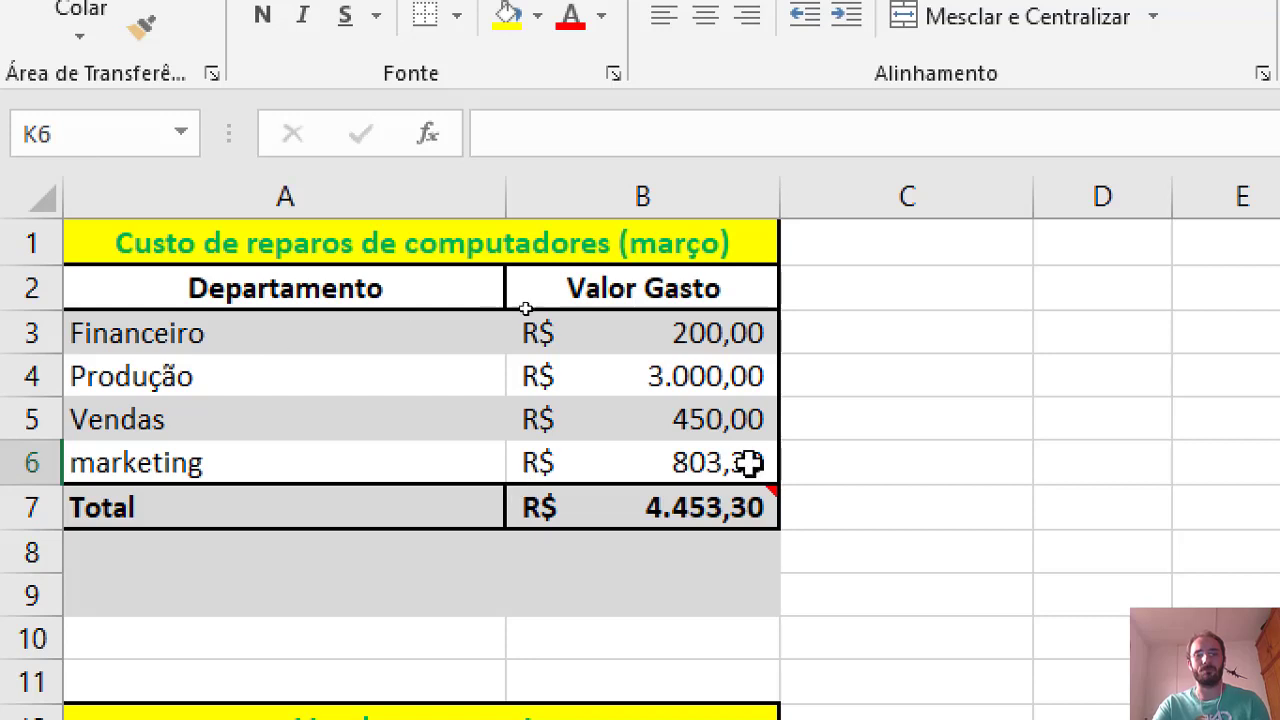
pyautogui.click(1057, 534)
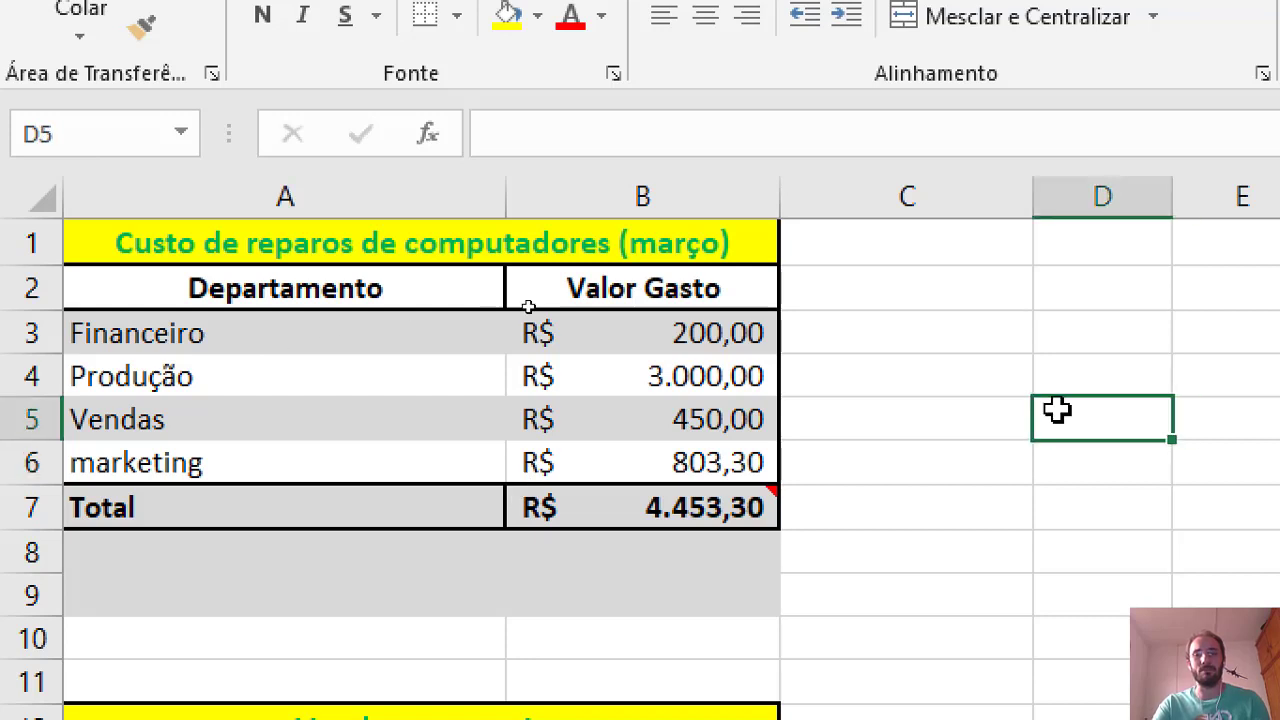
pyautogui.click(965, 300)
pyautogui.click(1076, 302)
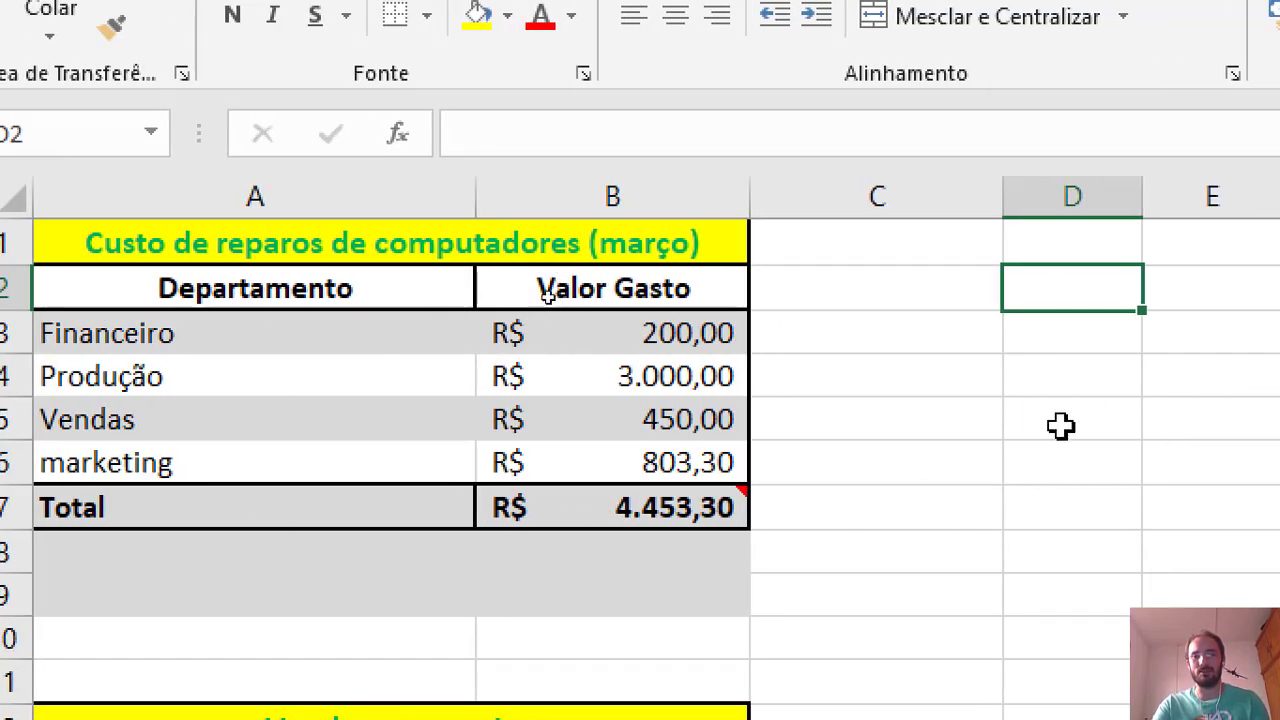
pyautogui.click(929, 414)
pyautogui.click(1081, 262)
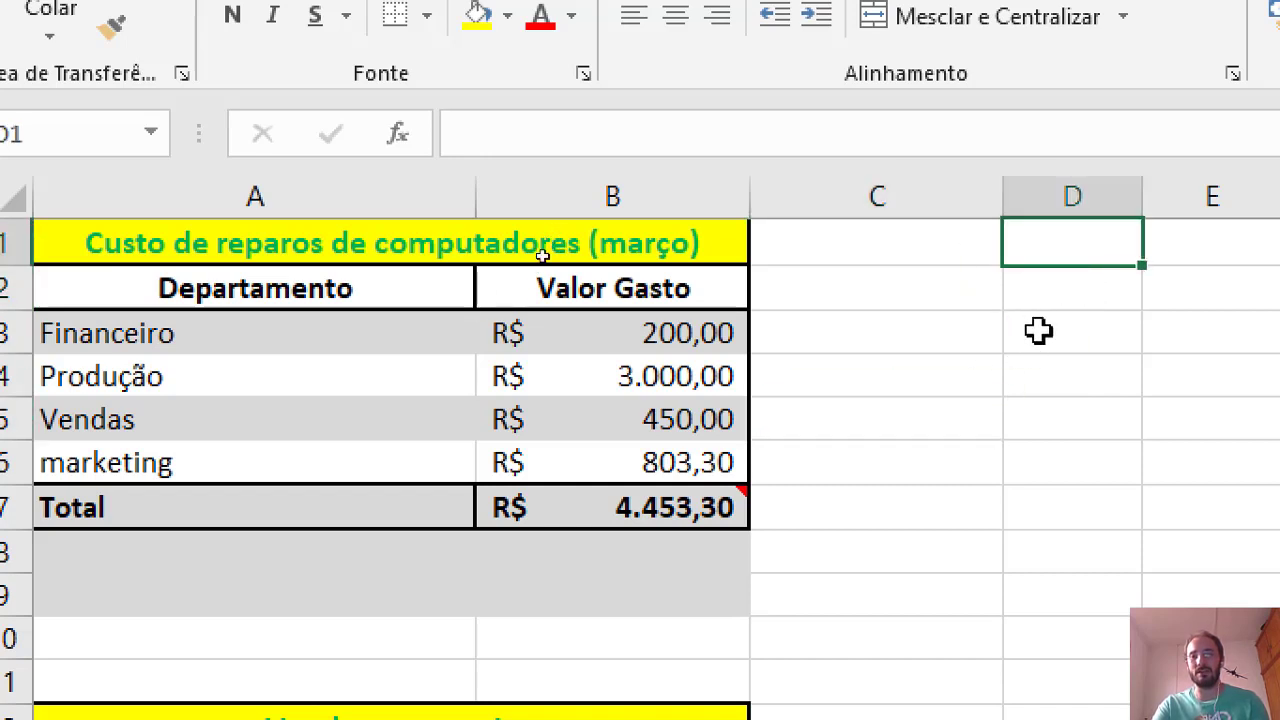
pyautogui.press('Down')
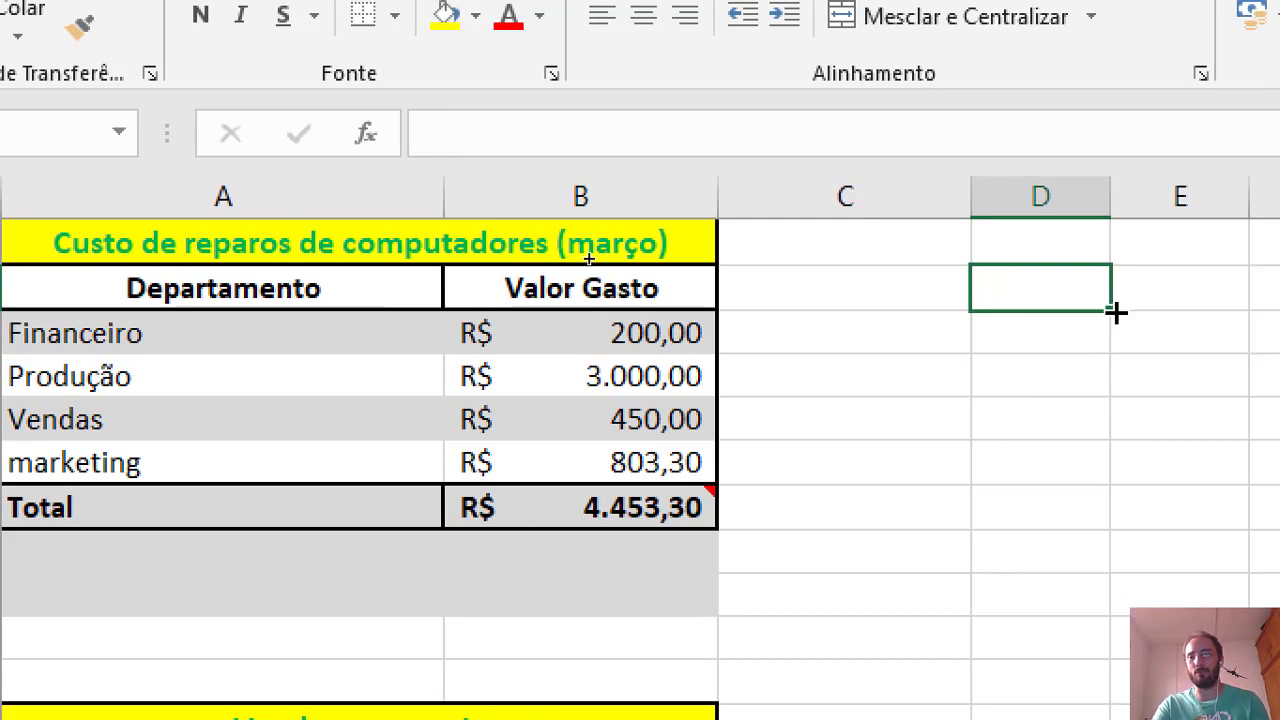
pyautogui.click(1030, 412)
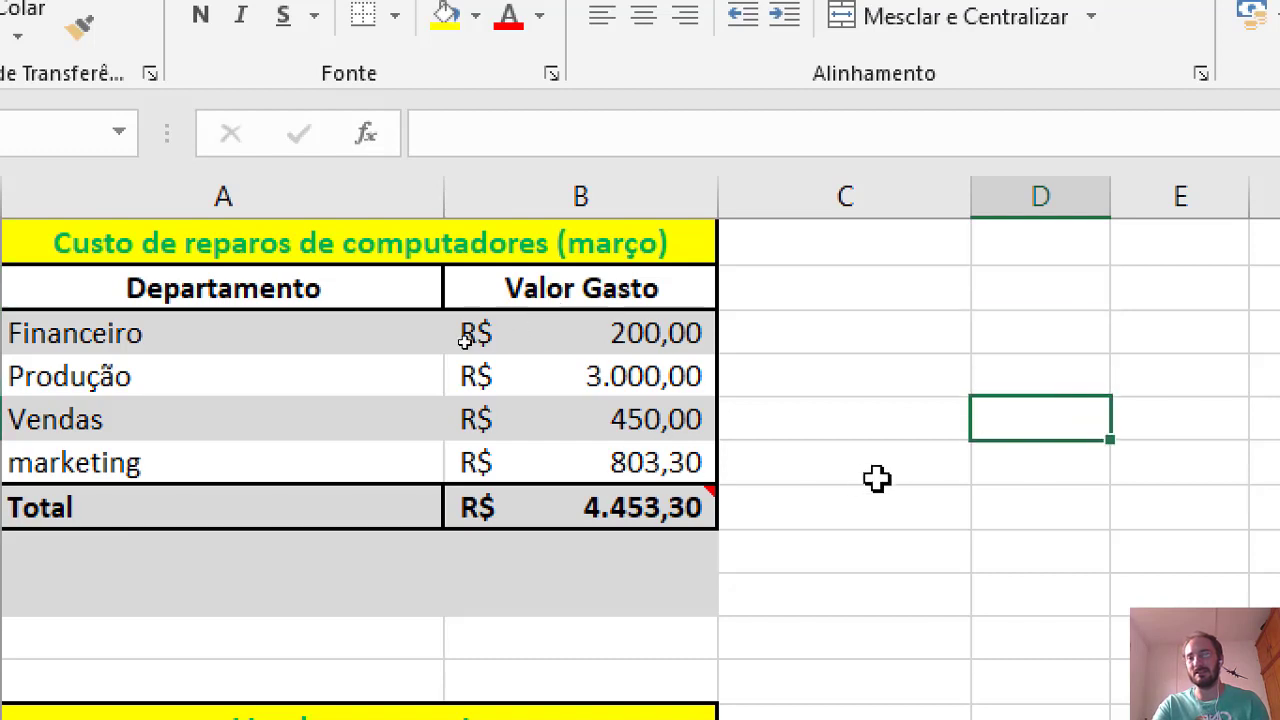
pyautogui.click(868, 478)
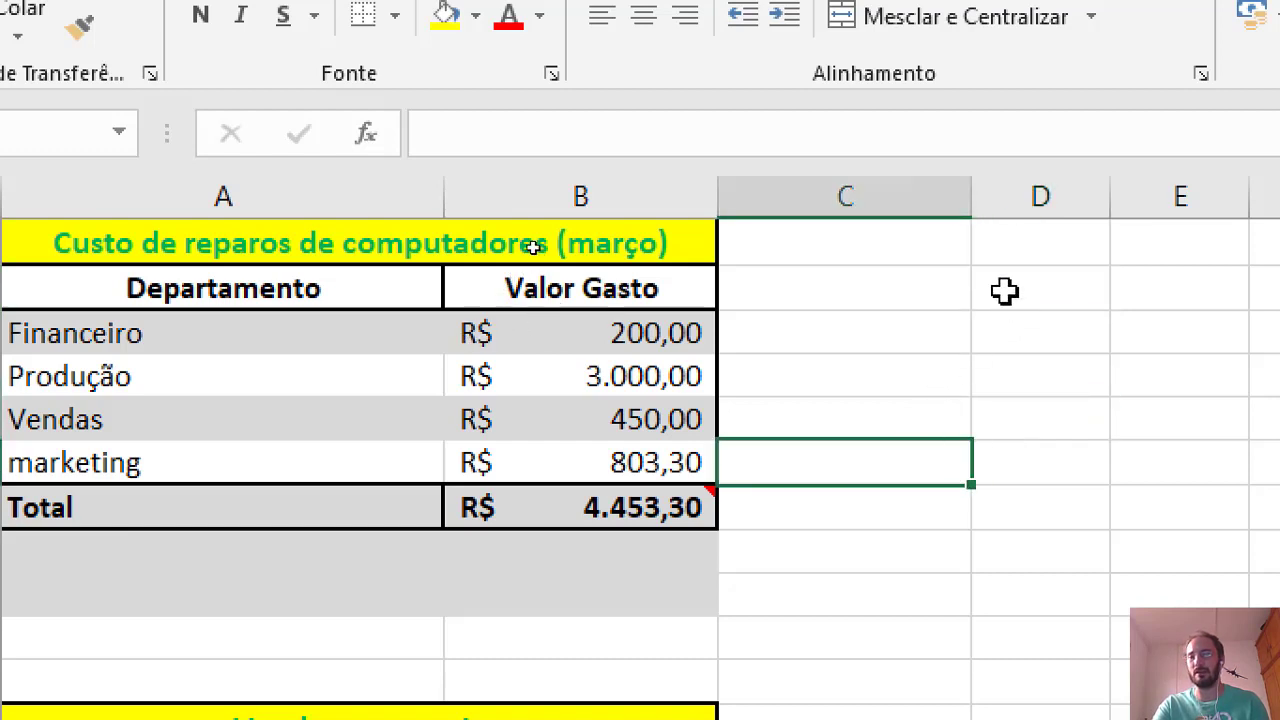
pyautogui.moveTo(1004, 289); pyautogui.dragTo(1158, 465)
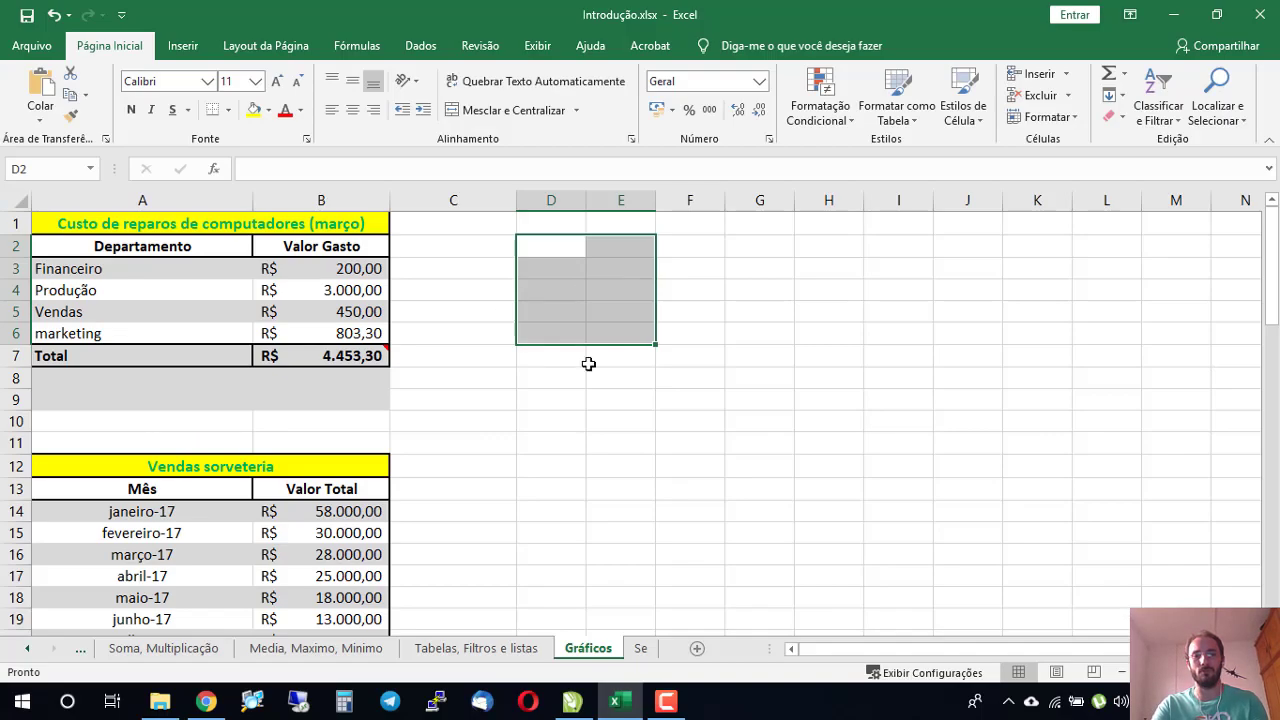
pyautogui.click(965, 548)
pyautogui.moveTo(134, 250); pyautogui.dragTo(305, 333)
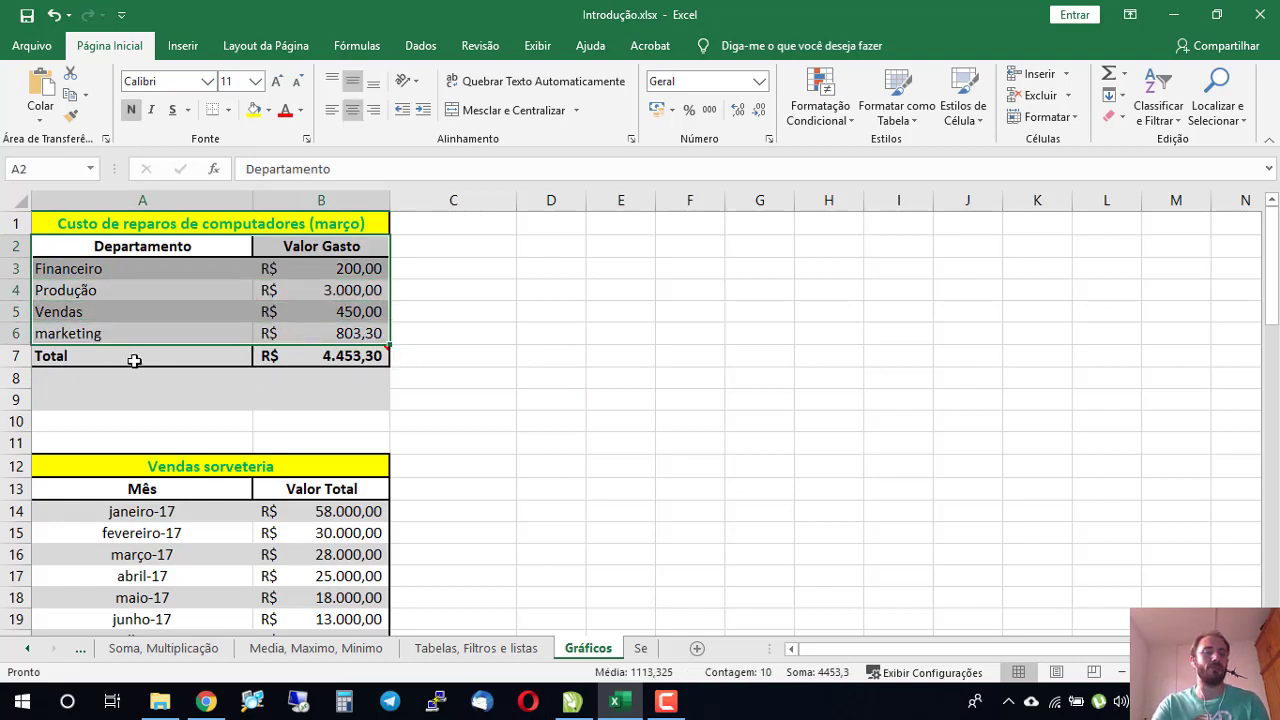
pyautogui.moveTo(300, 353)
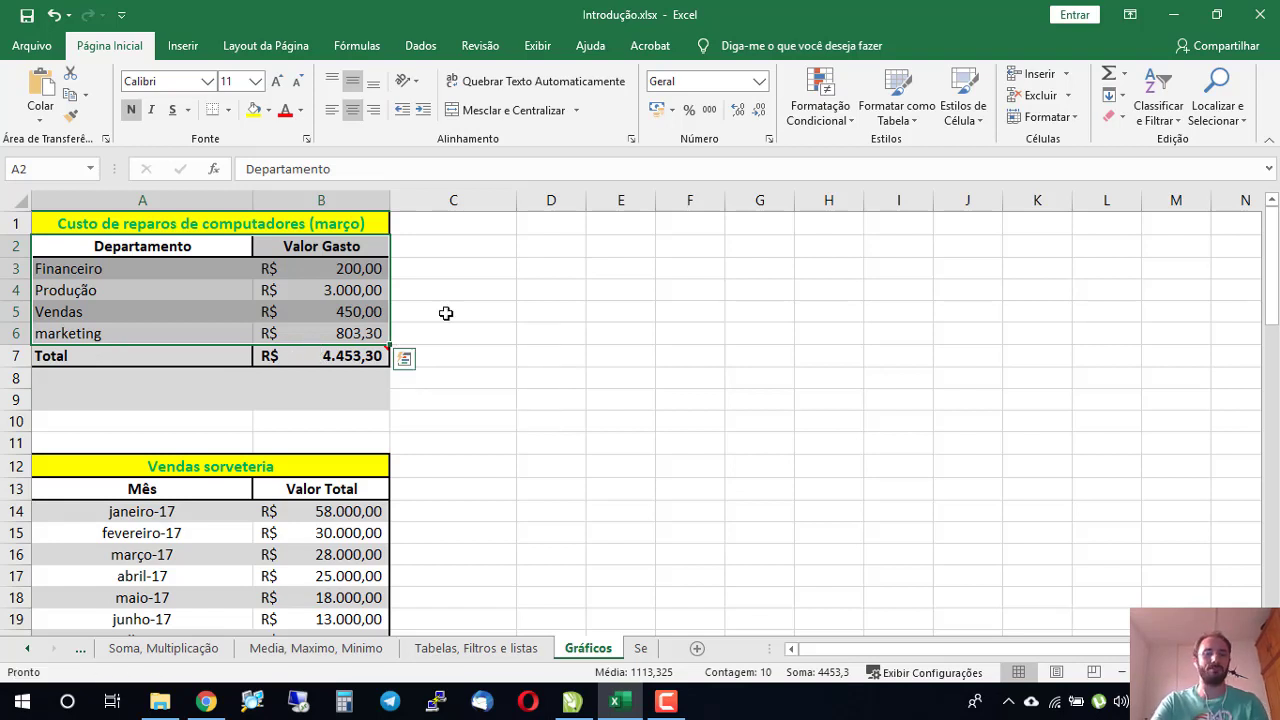
pyautogui.click(622, 244)
pyautogui.moveTo(155, 246); pyautogui.dragTo(328, 333)
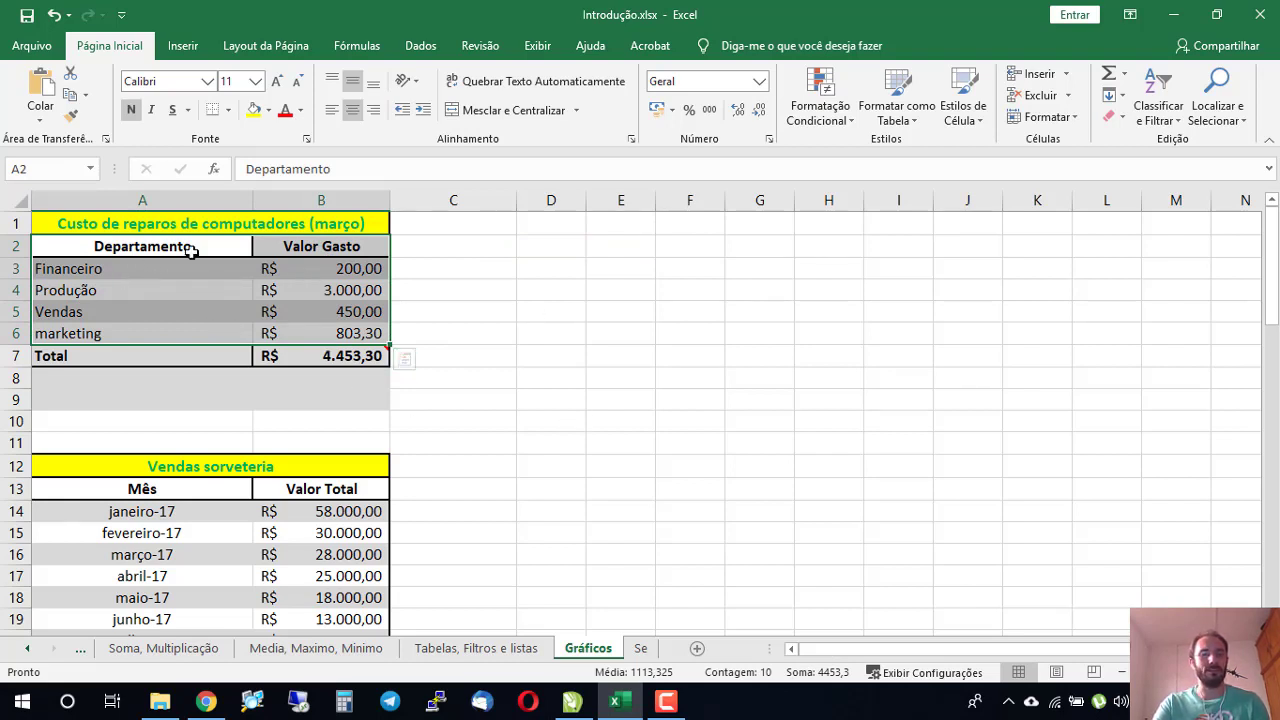
pyautogui.click(135, 355)
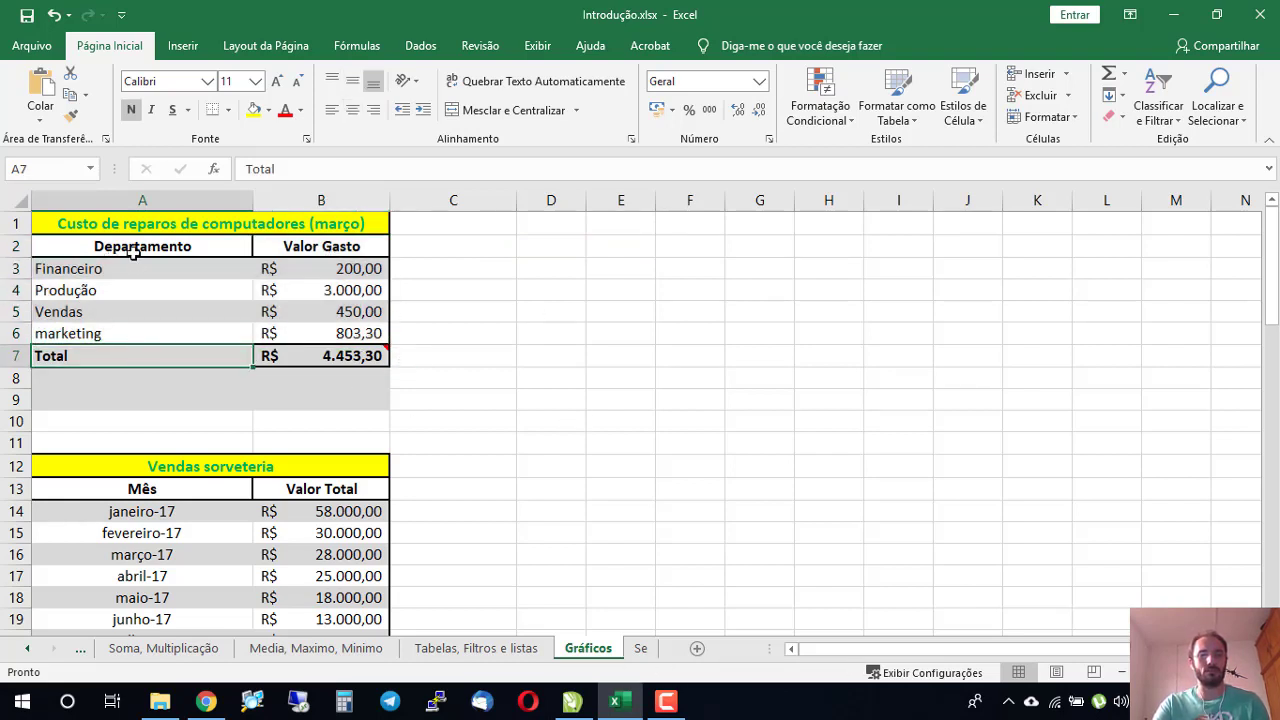
pyautogui.moveTo(134, 254); pyautogui.dragTo(310, 334)
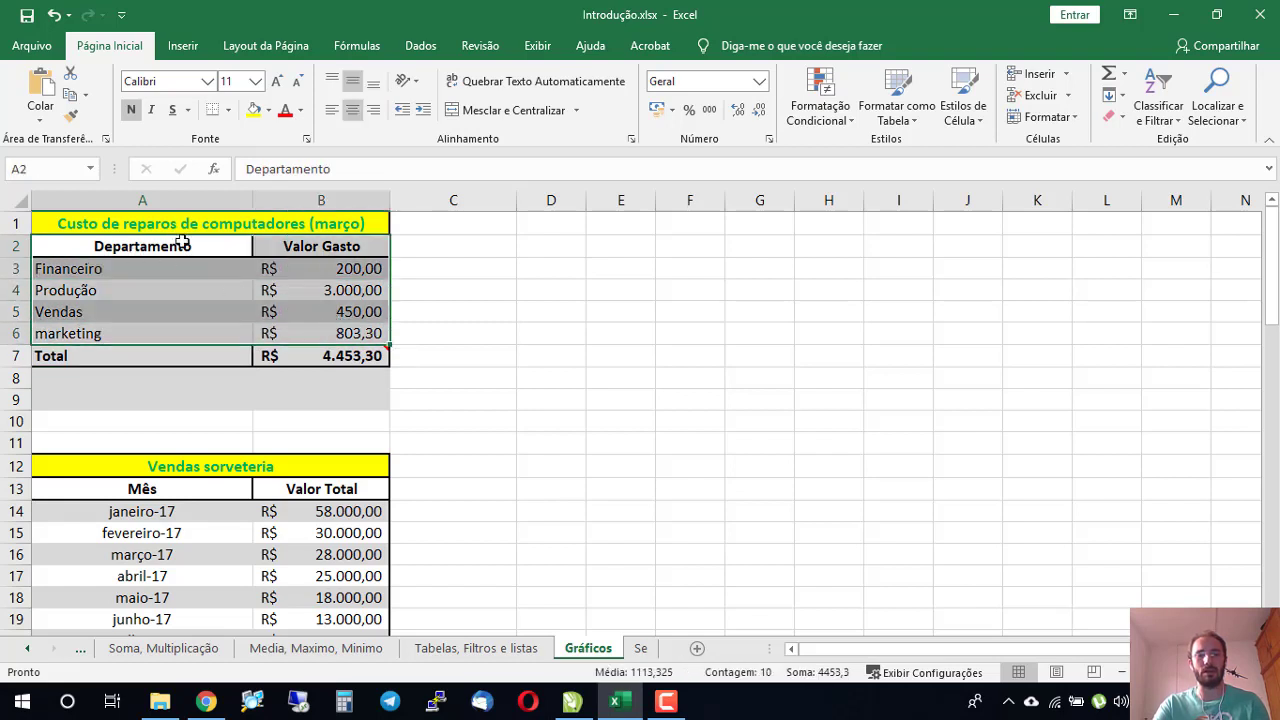
pyautogui.click(148, 247)
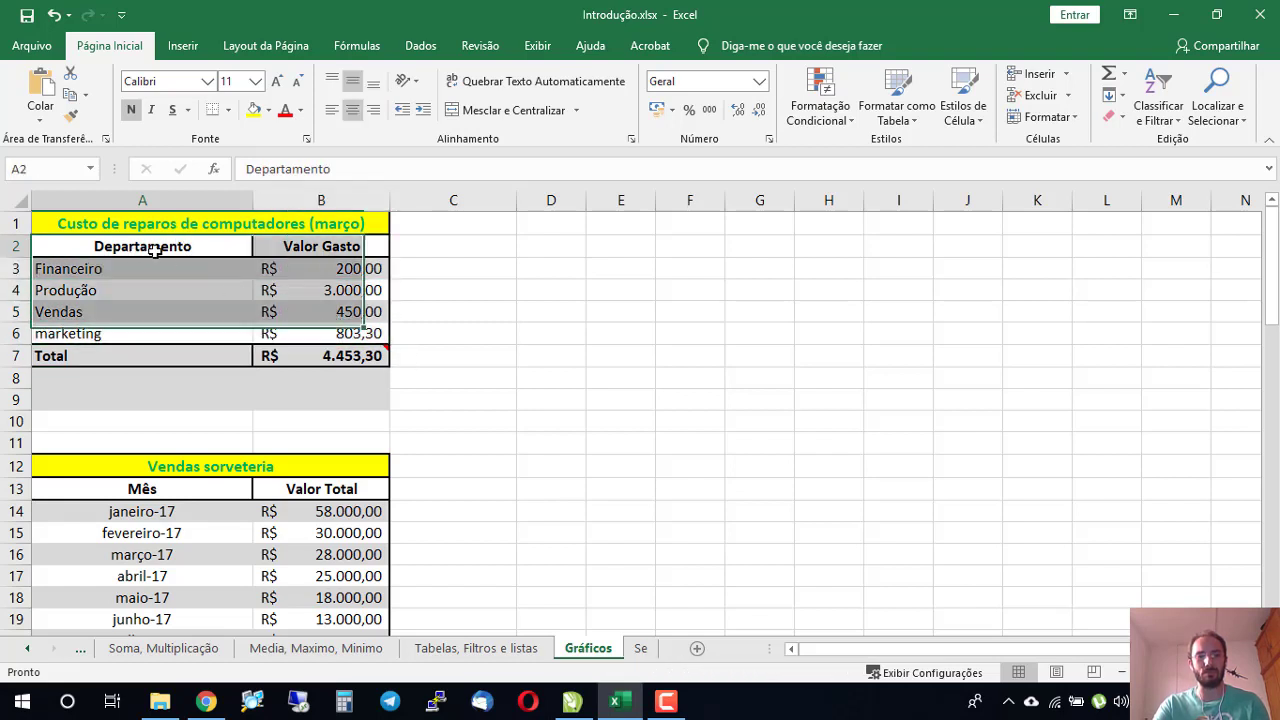
pyautogui.click(173, 306)
pyautogui.click(156, 248)
pyautogui.moveTo(156, 248); pyautogui.dragTo(320, 334)
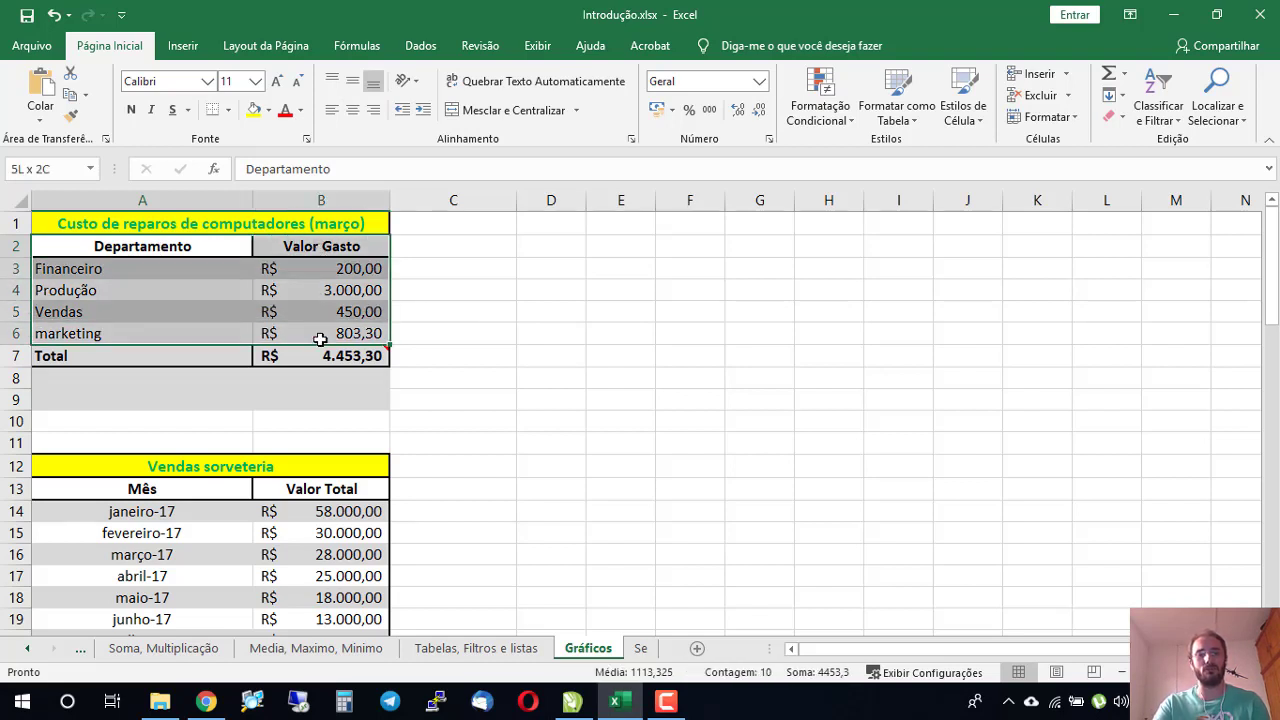
pyautogui.click(207, 223)
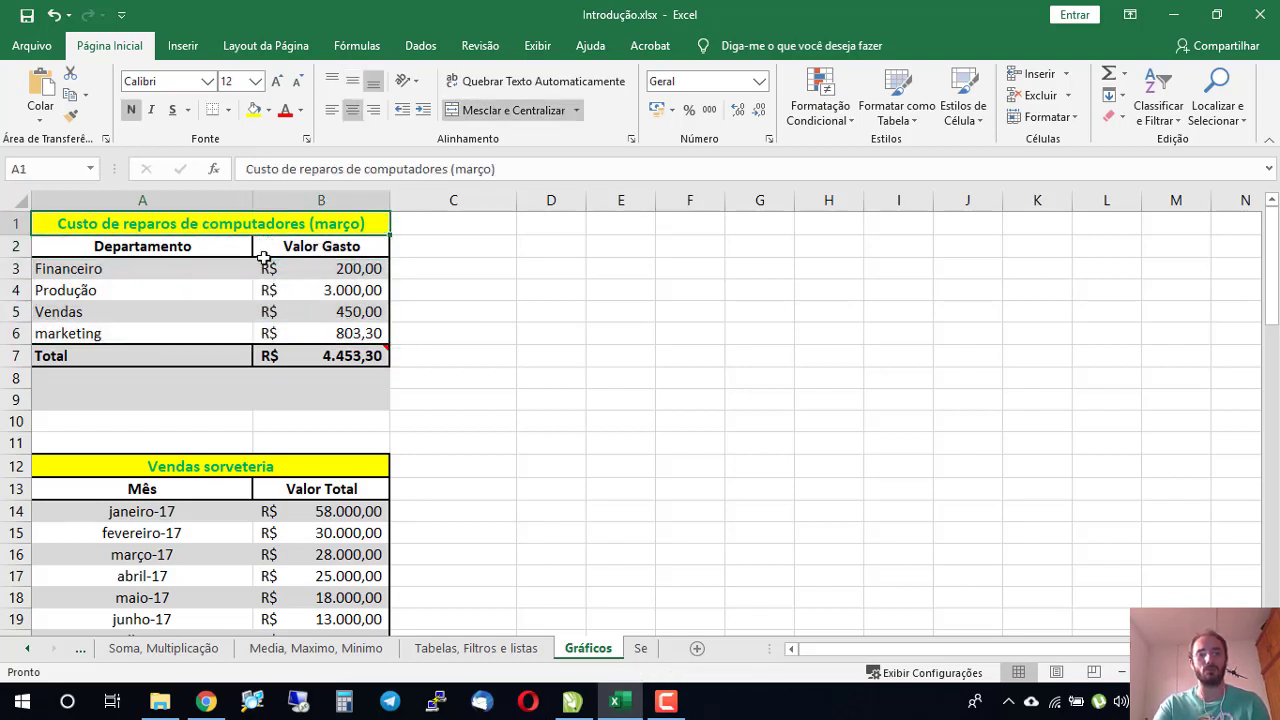
pyautogui.click(262, 327)
pyautogui.moveTo(266, 231); pyautogui.dragTo(266, 334)
pyautogui.click(655, 333)
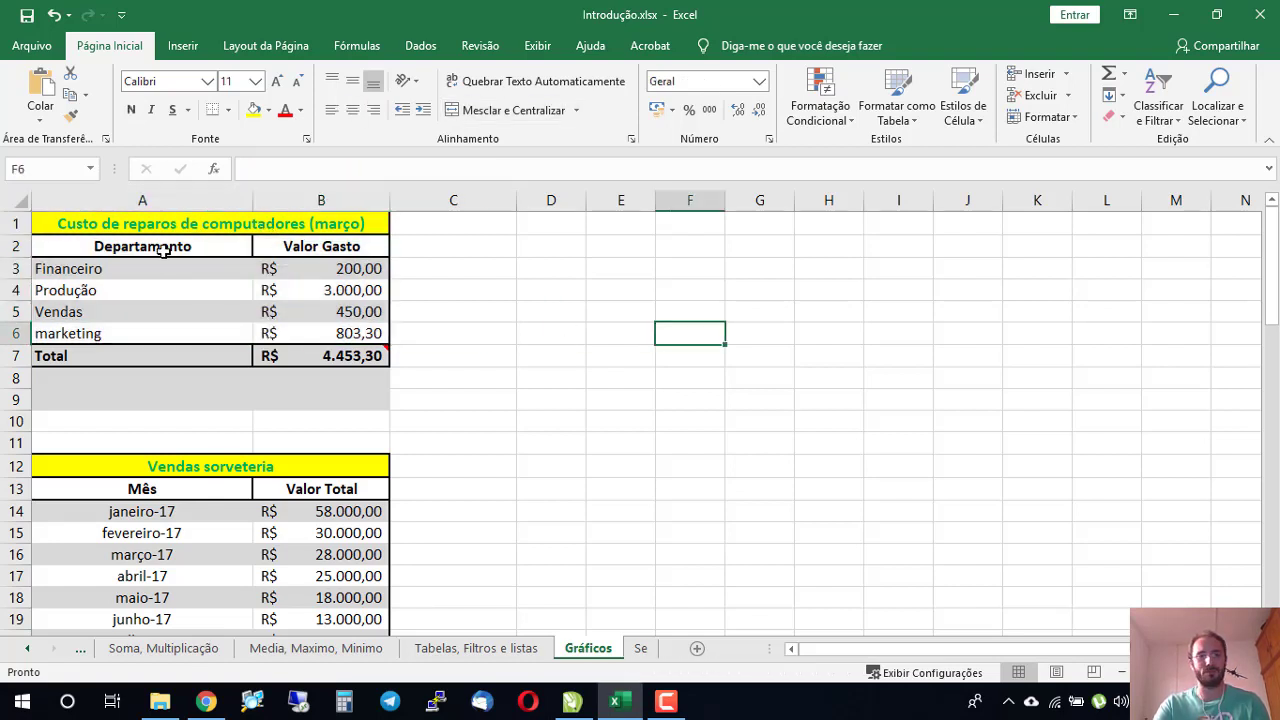
# Step: Select the repair cost data in A2:B6 and preview the recommended and column charts without inserting one
pyautogui.moveTo(160, 250); pyautogui.dragTo(346, 334)
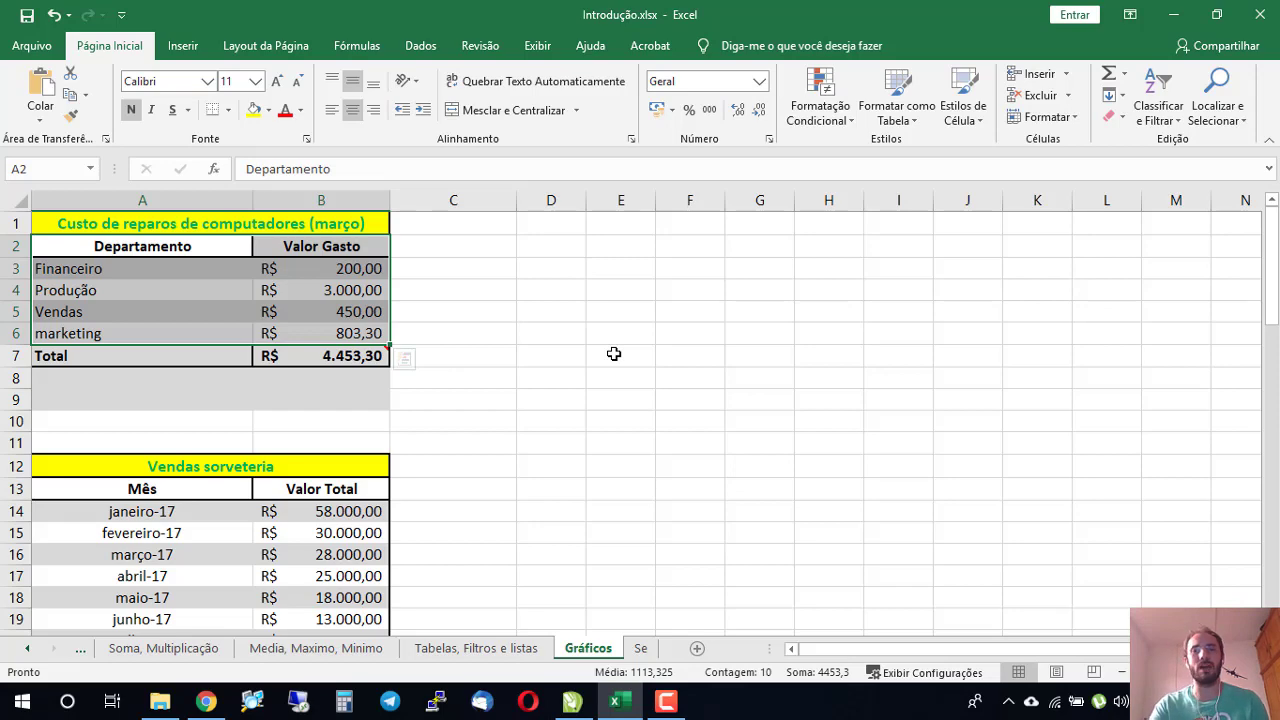
pyautogui.click(182, 45)
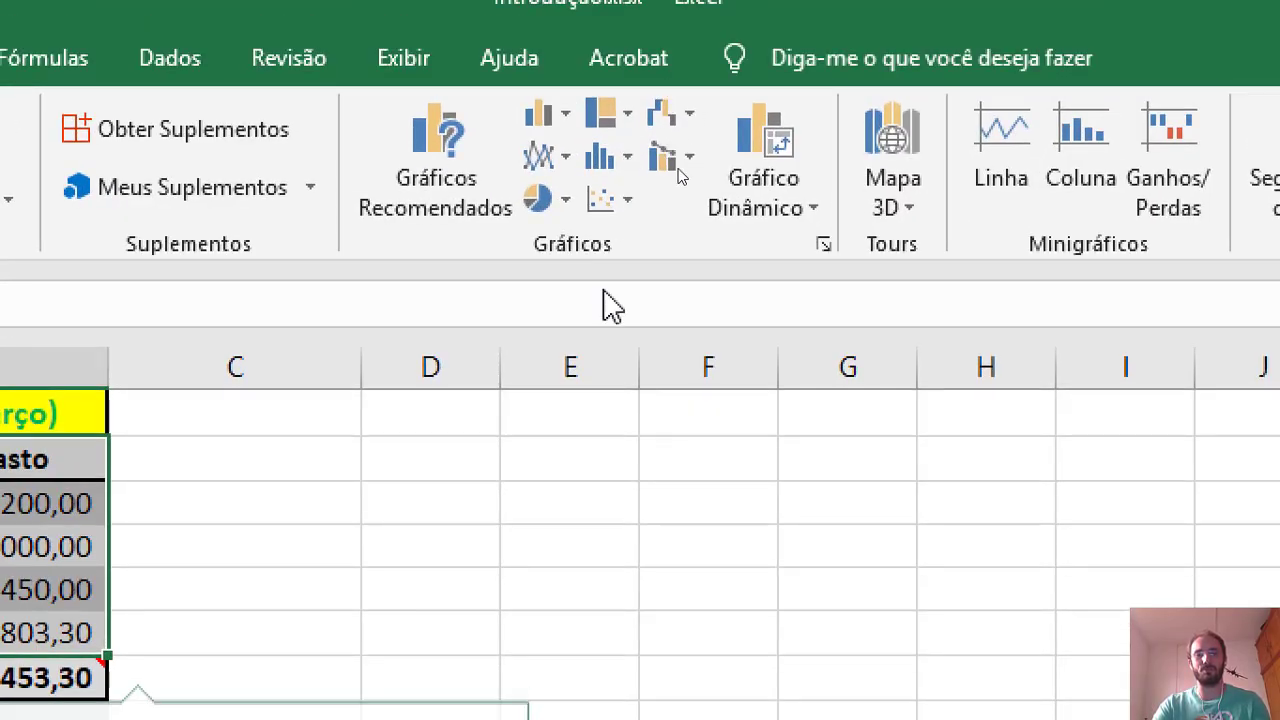
pyautogui.click(432, 228)
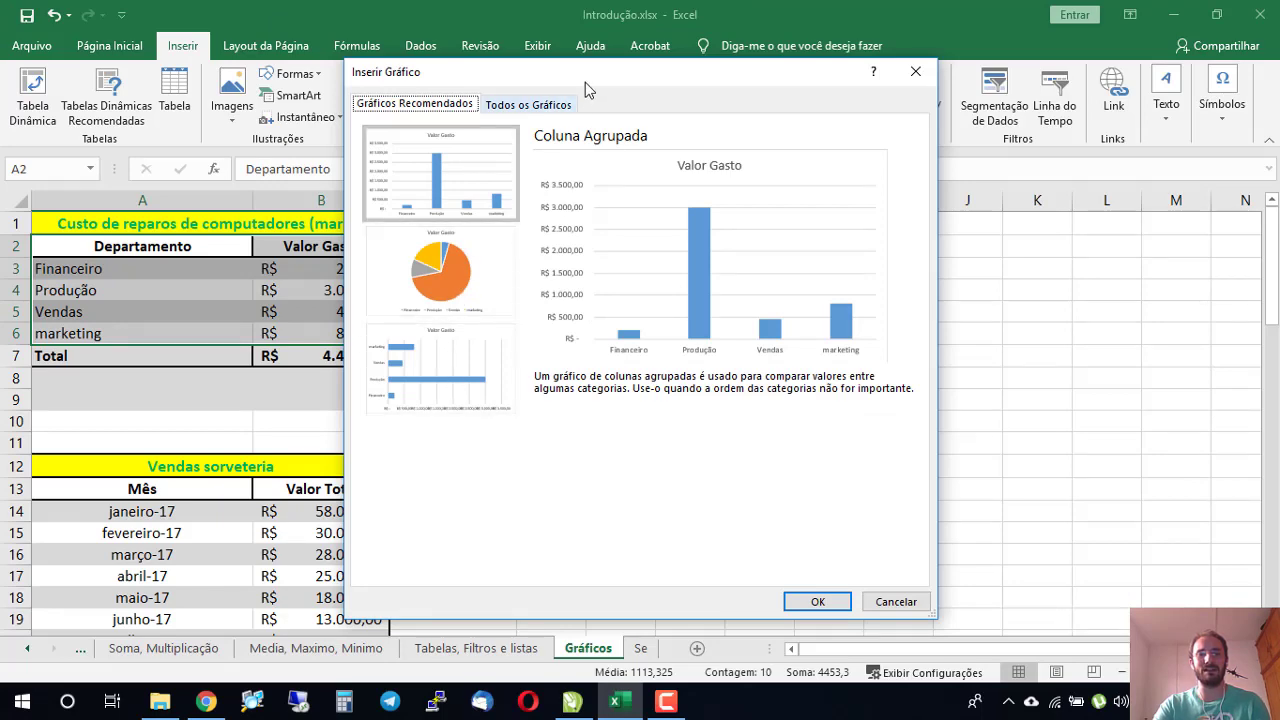
pyautogui.moveTo(587, 82); pyautogui.dragTo(753, 101)
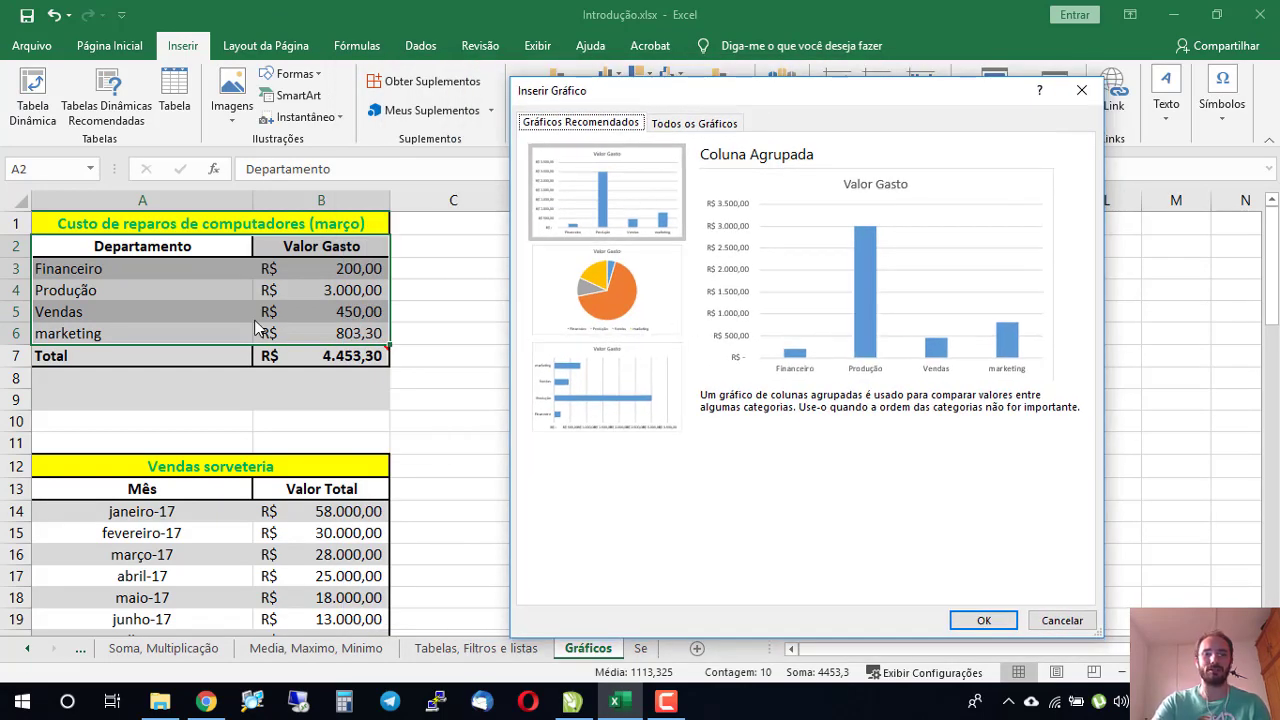
pyautogui.click(1042, 621)
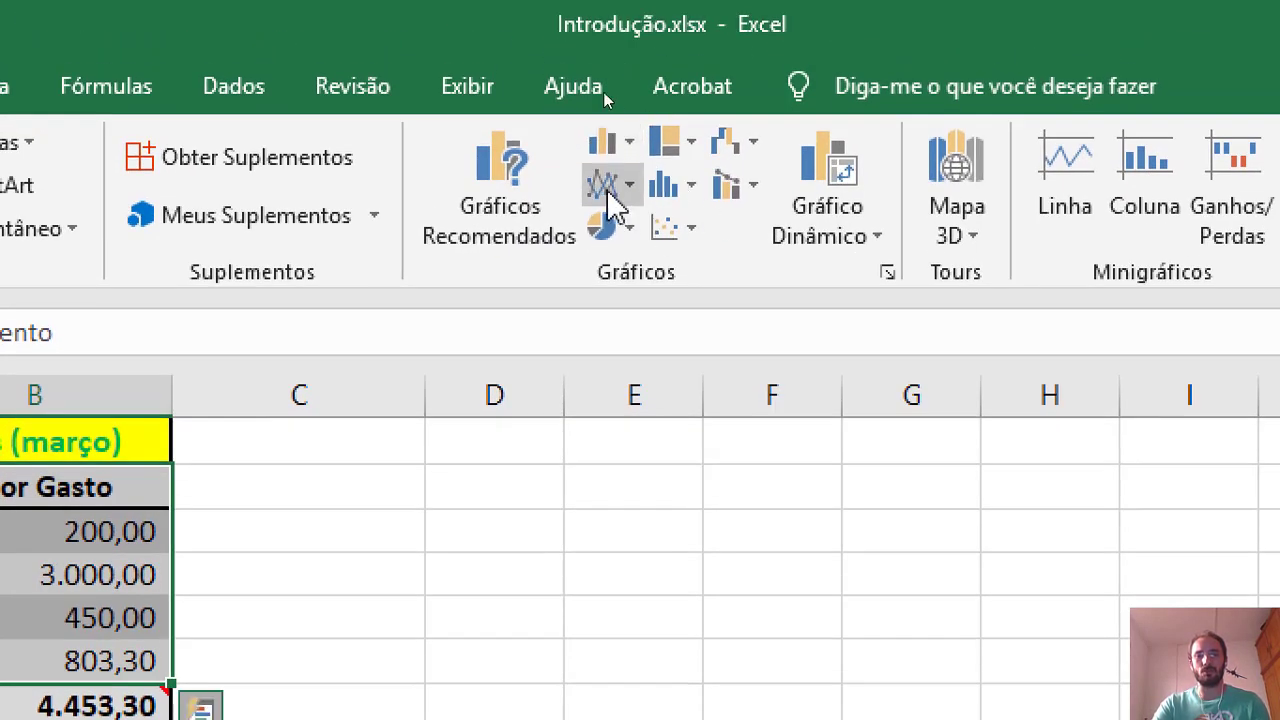
pyautogui.click(628, 145)
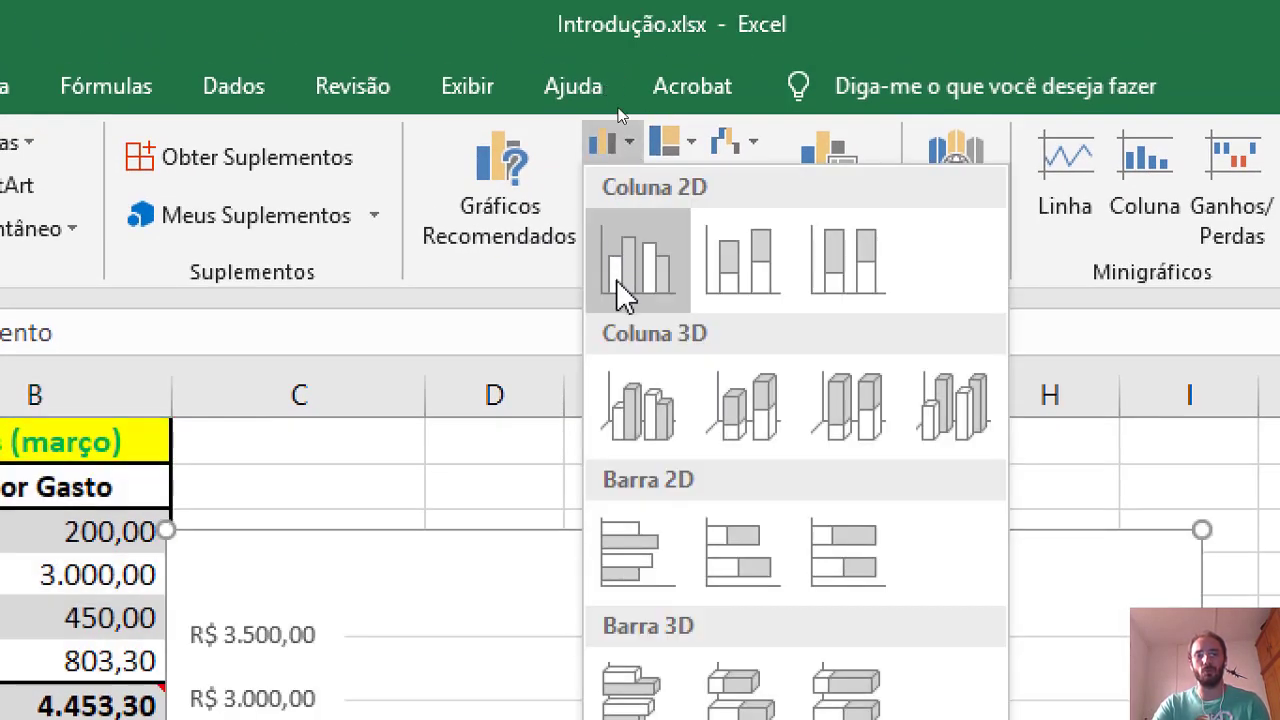
pyautogui.click(605, 145)
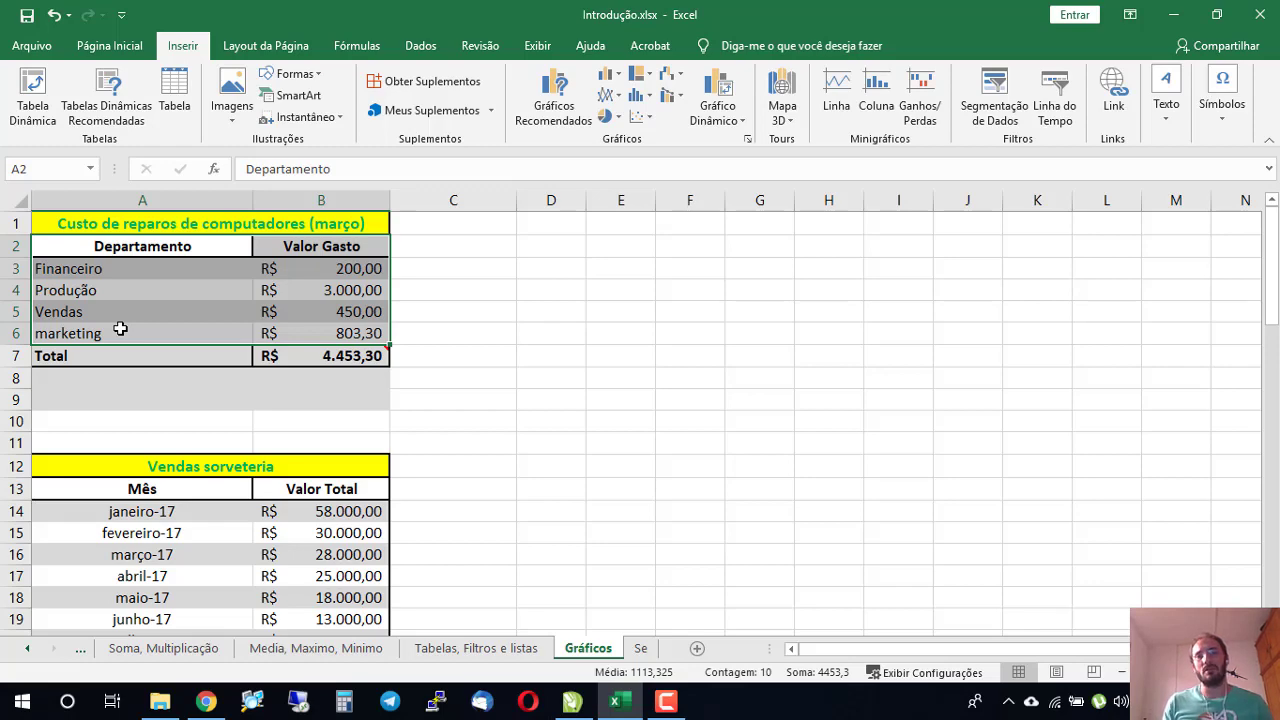
# Step: Insert a basic 2D line chart of the repair costs in A2:B6 and delete it from the sheet
pyautogui.click(609, 95)
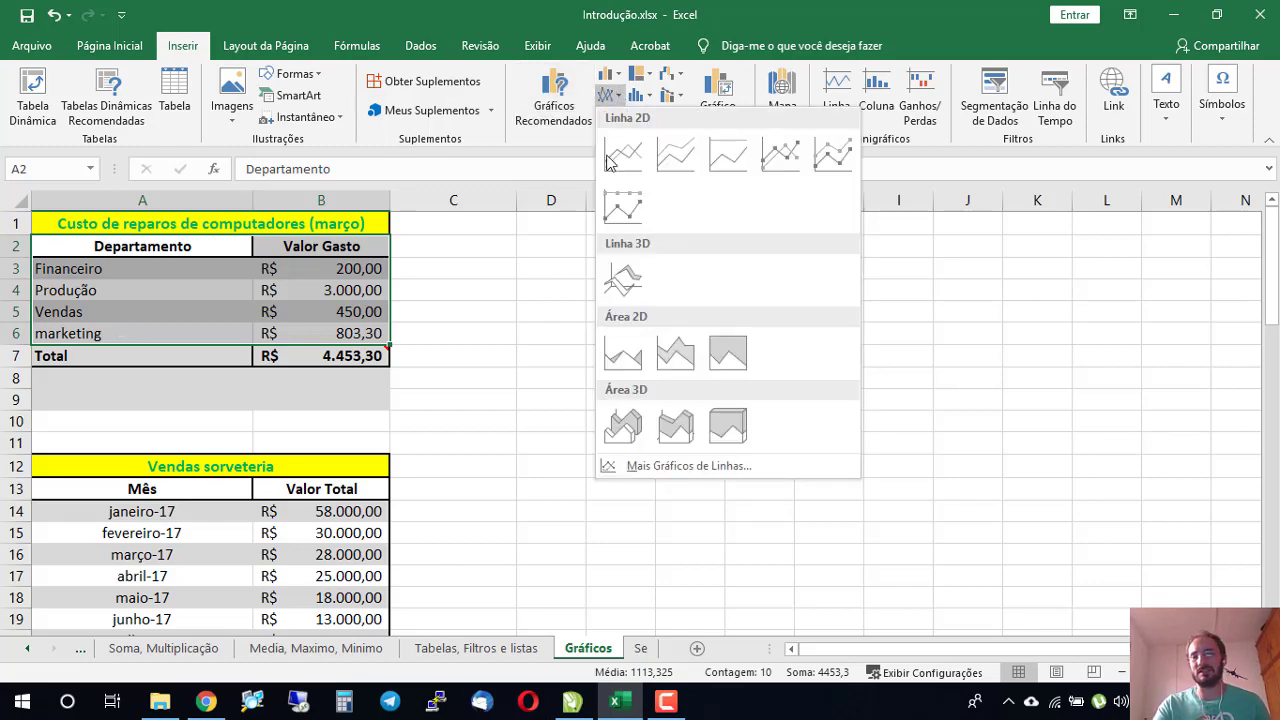
pyautogui.click(616, 168)
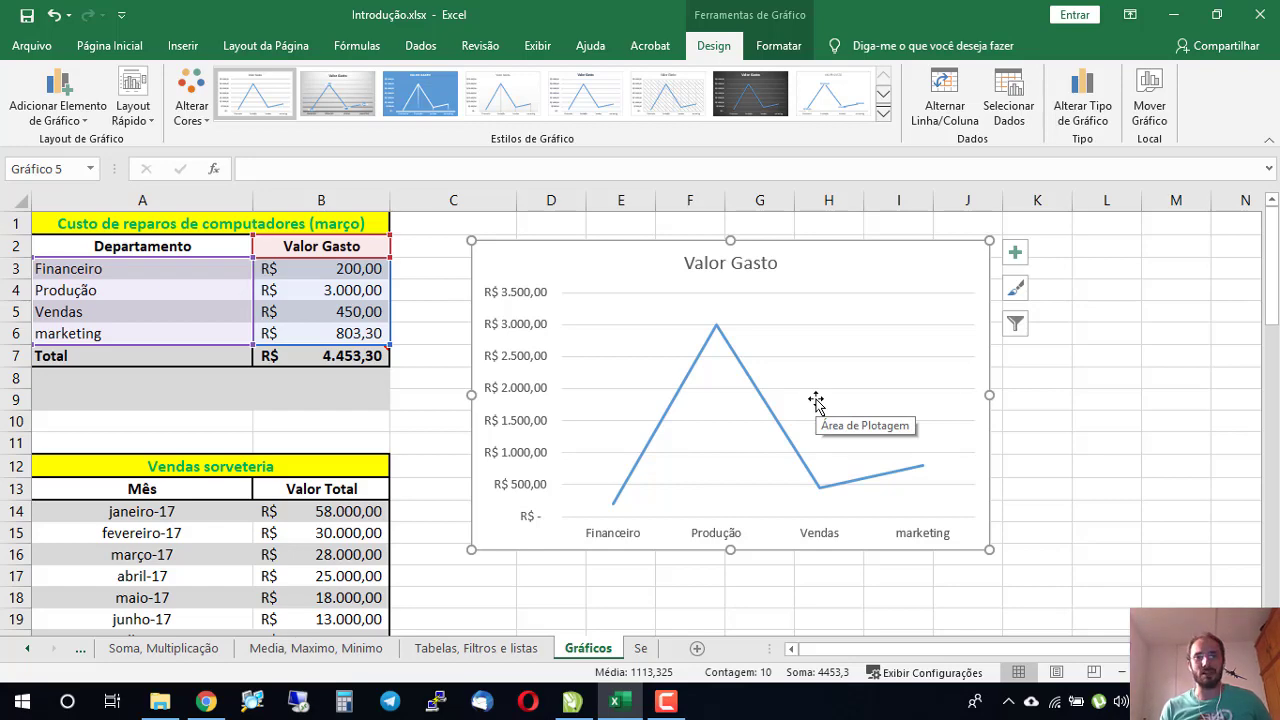
pyautogui.press('Delete')
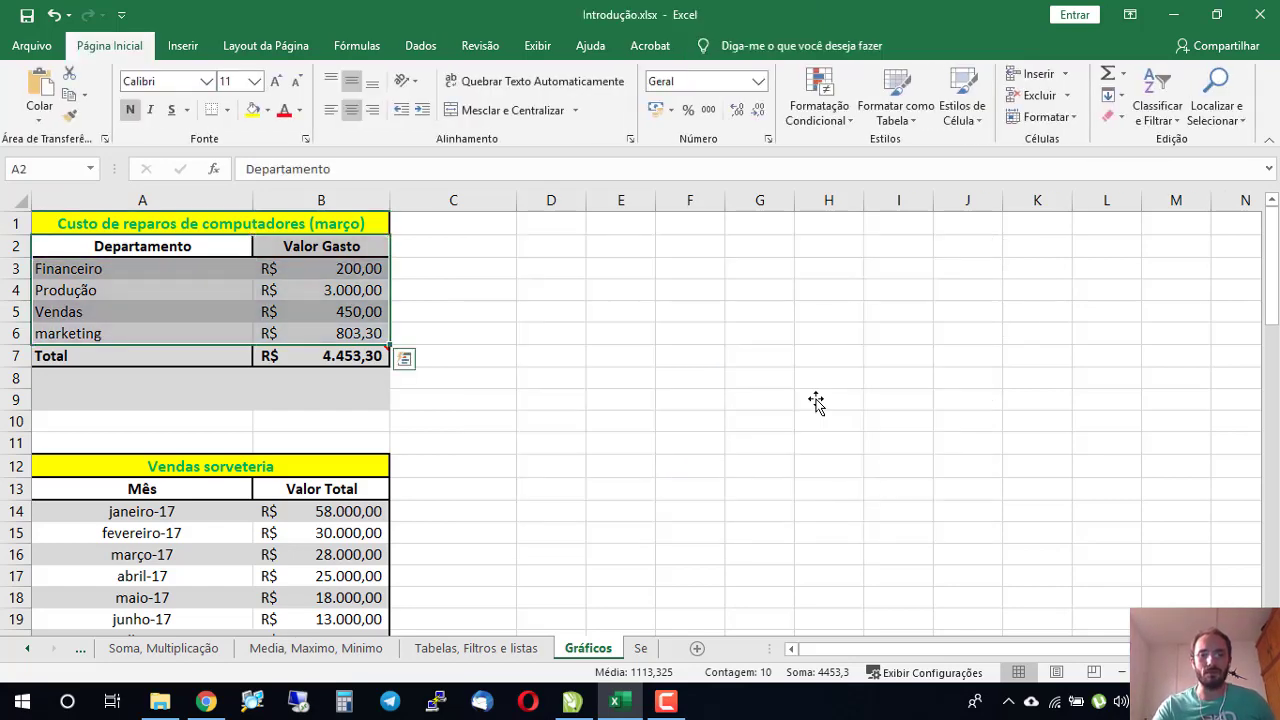
pyautogui.click(758, 399)
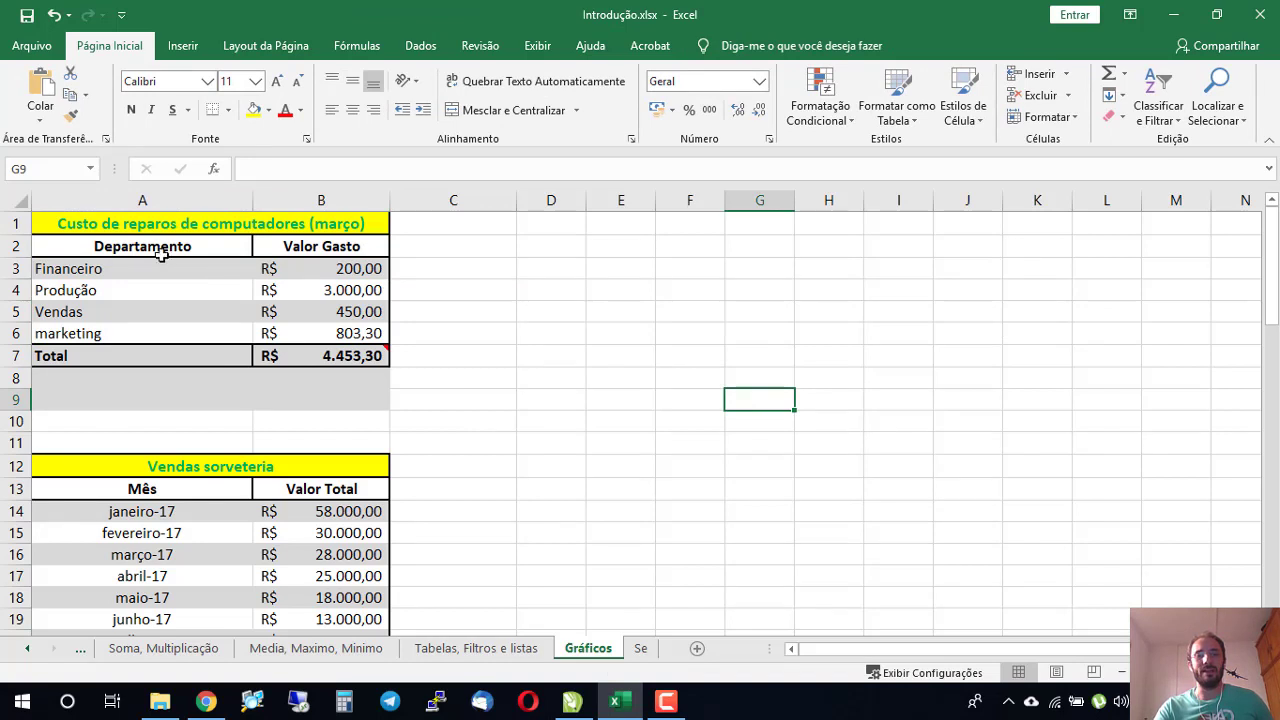
# Step: Insert a 2D clustered column chart of the repair costs in A2:B6 and move it into the empty area beside the table
pyautogui.moveTo(151, 249); pyautogui.dragTo(343, 330)
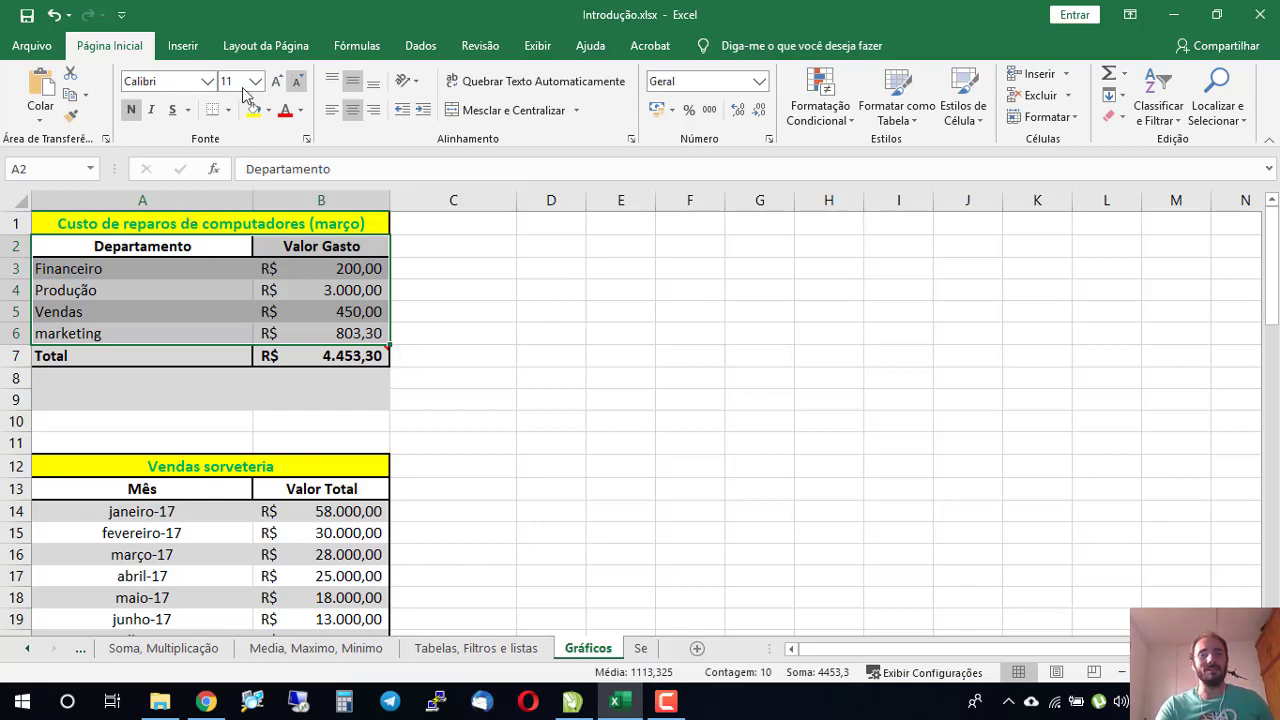
pyautogui.click(183, 50)
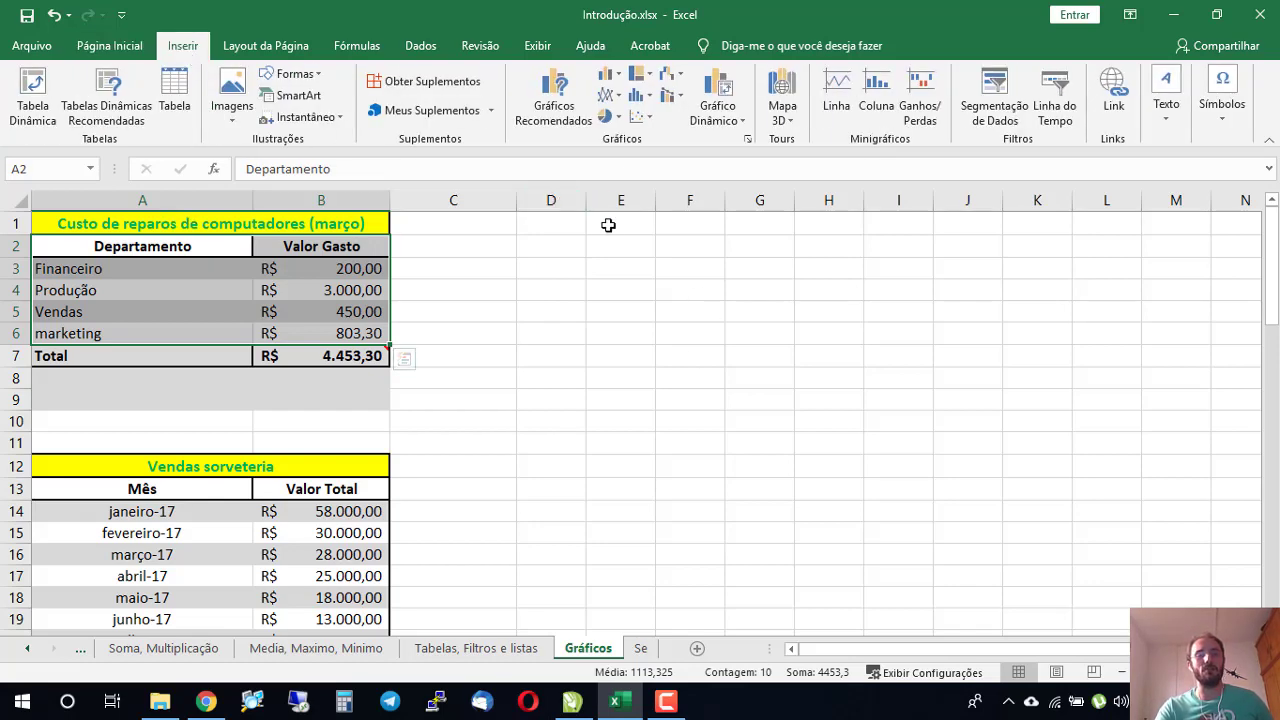
pyautogui.click(612, 77)
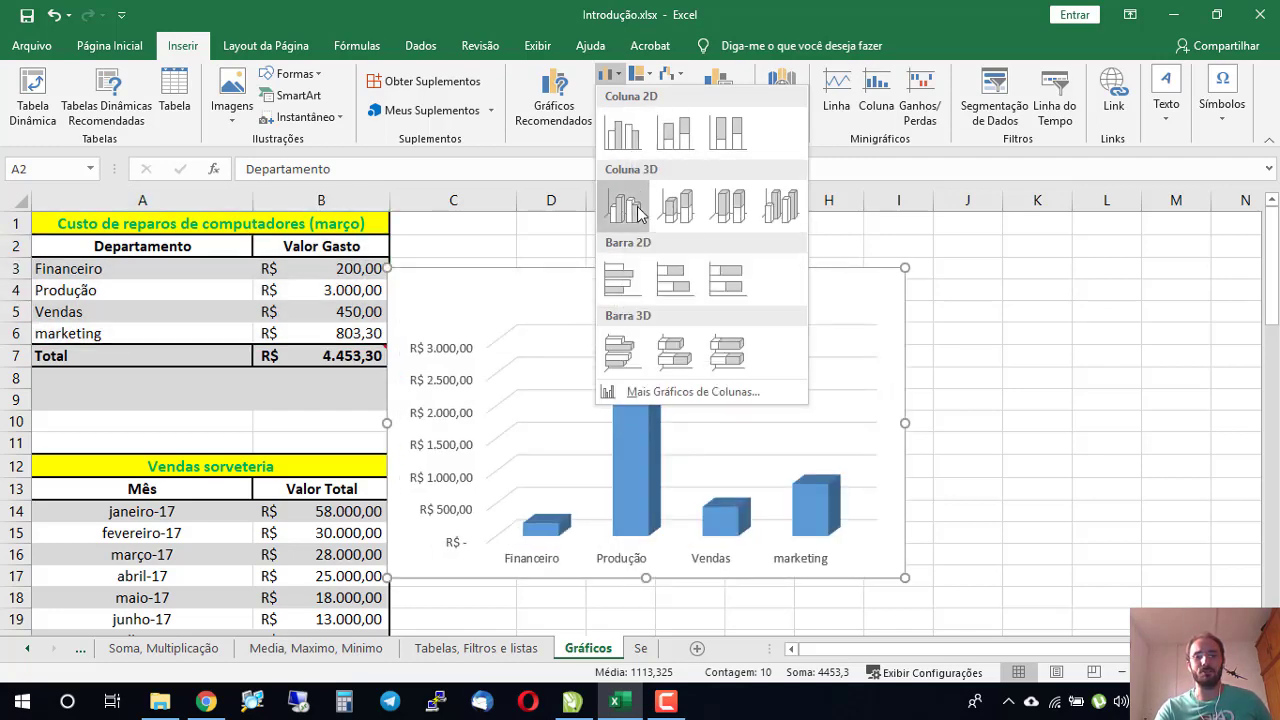
pyautogui.click(634, 140)
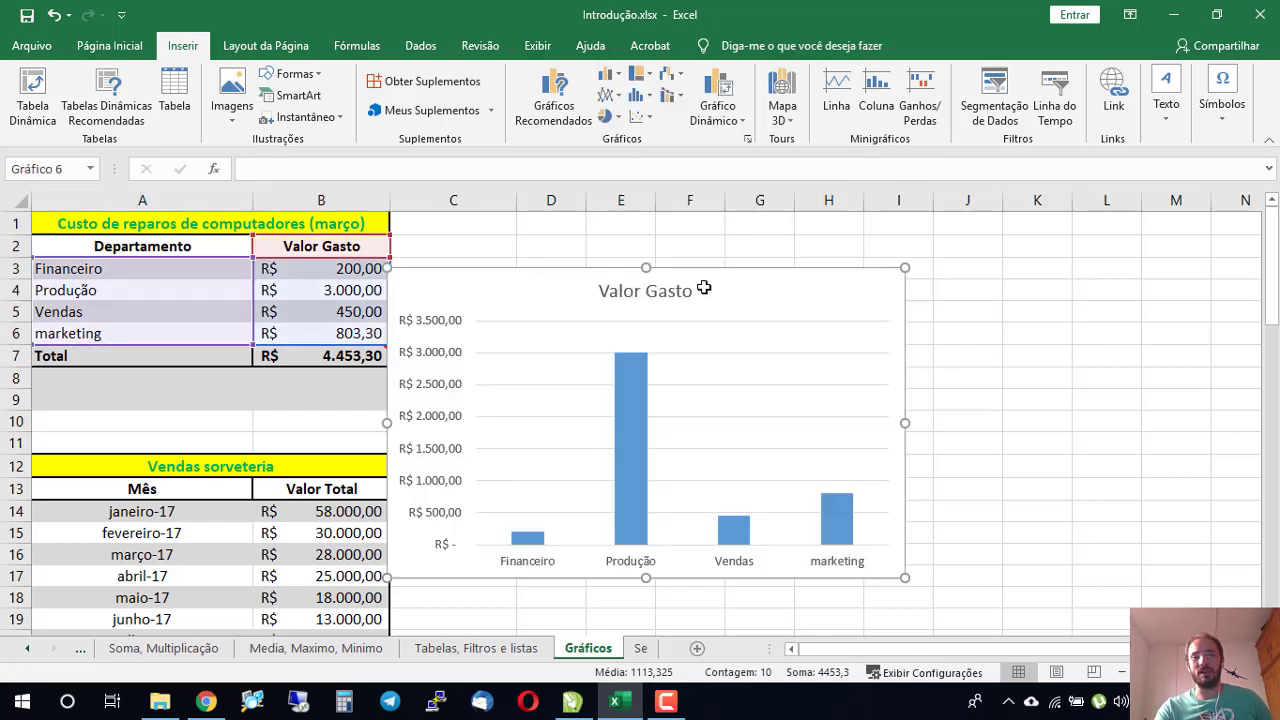
pyautogui.moveTo(739, 292); pyautogui.dragTo(823, 254)
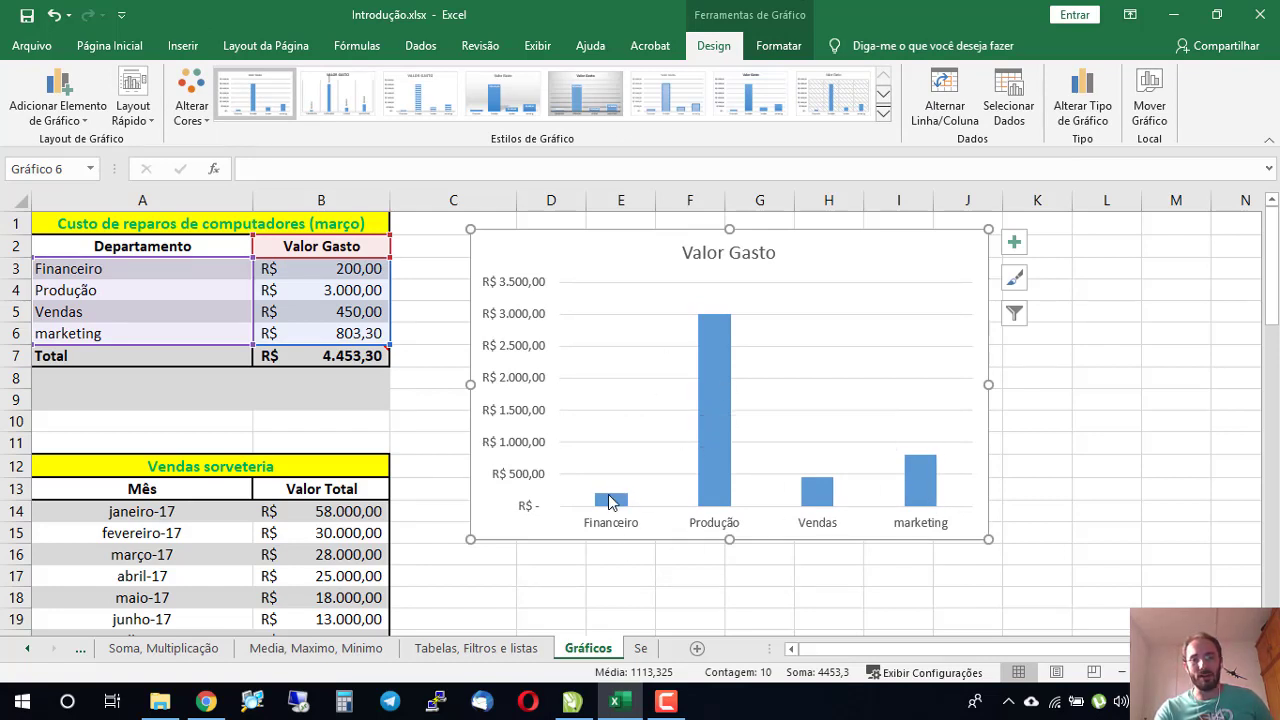
# Step: Examine the chart's department axis, value axis and each department's column against the repair cost table
pyautogui.moveTo(709, 323)
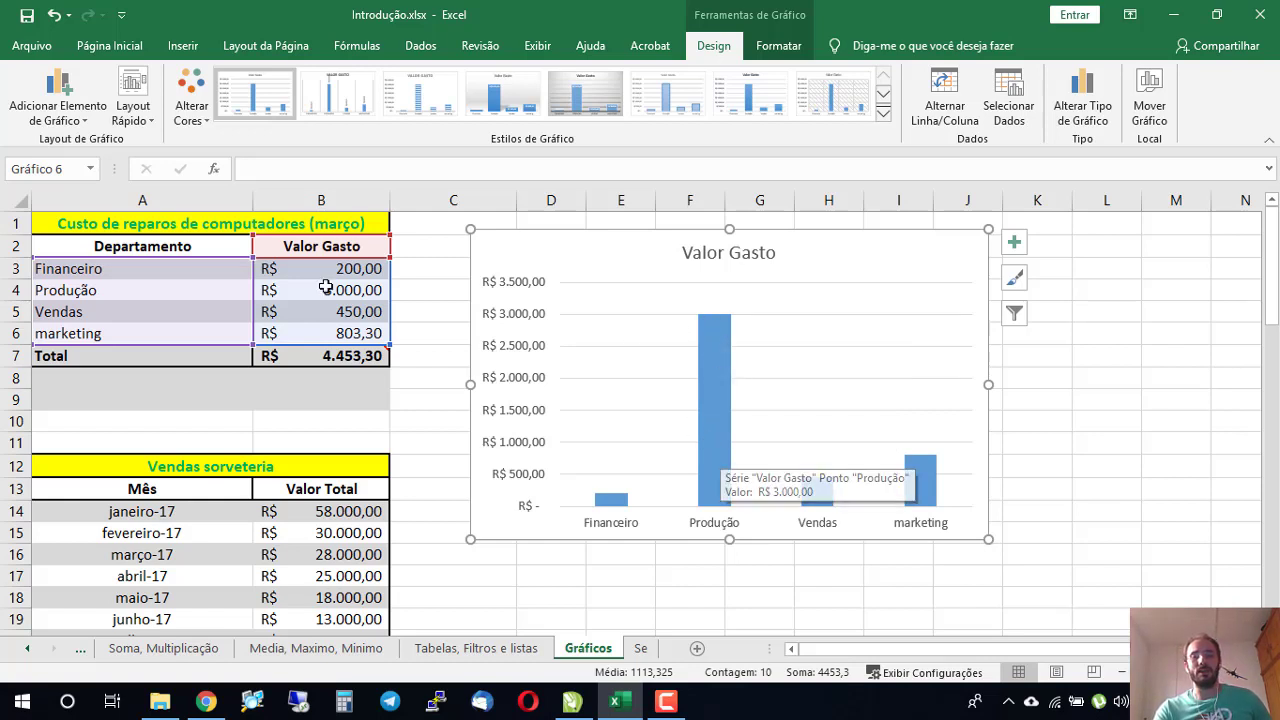
pyautogui.click(634, 530)
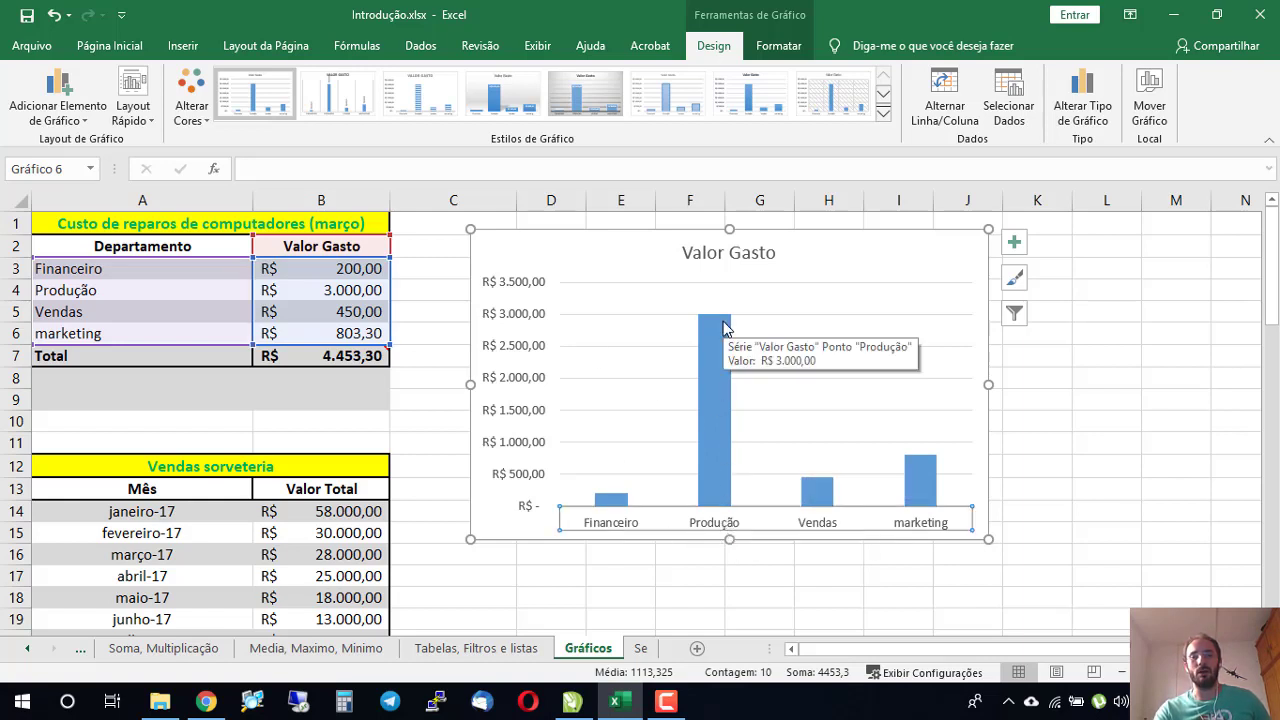
pyautogui.click(1058, 548)
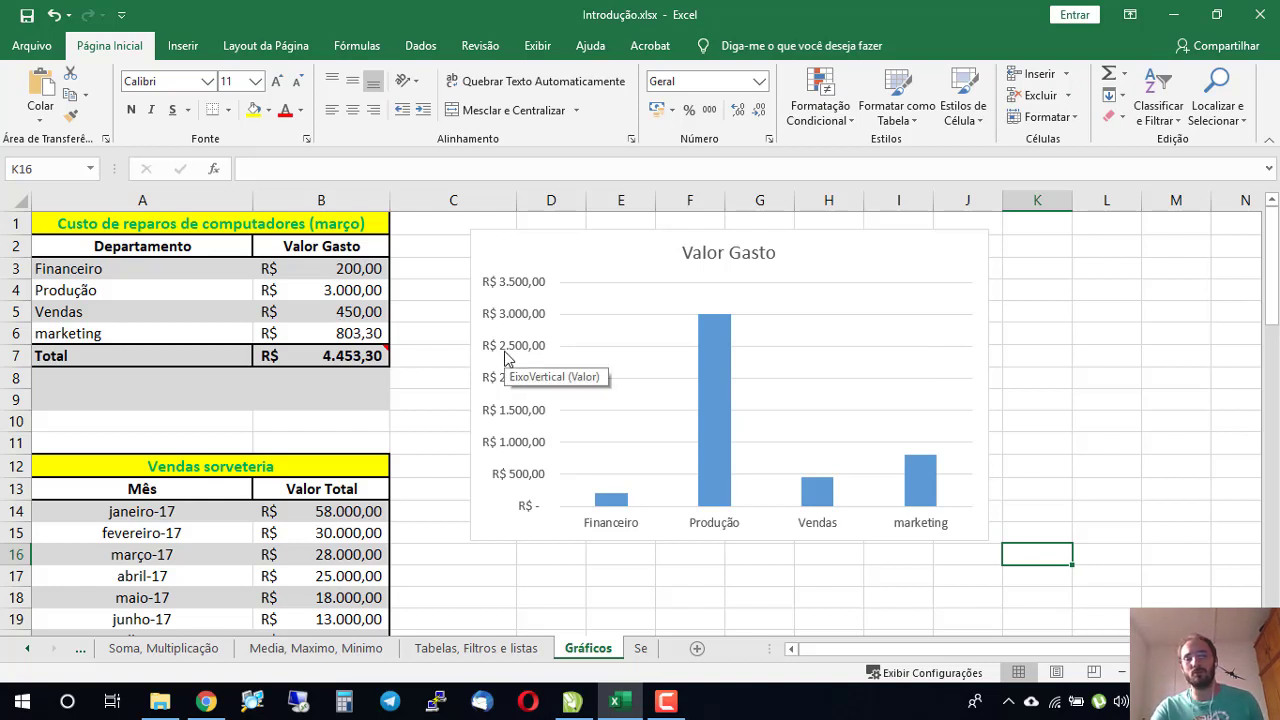
pyautogui.click(714, 366)
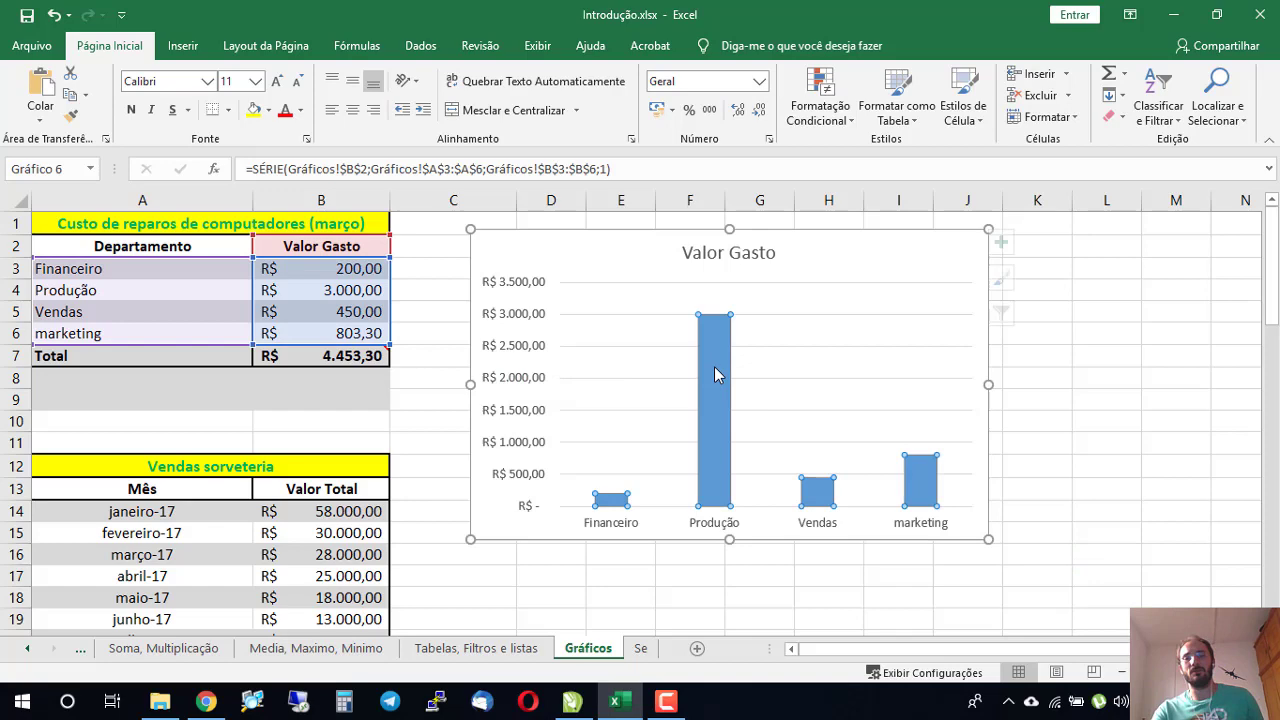
pyautogui.click(1100, 380)
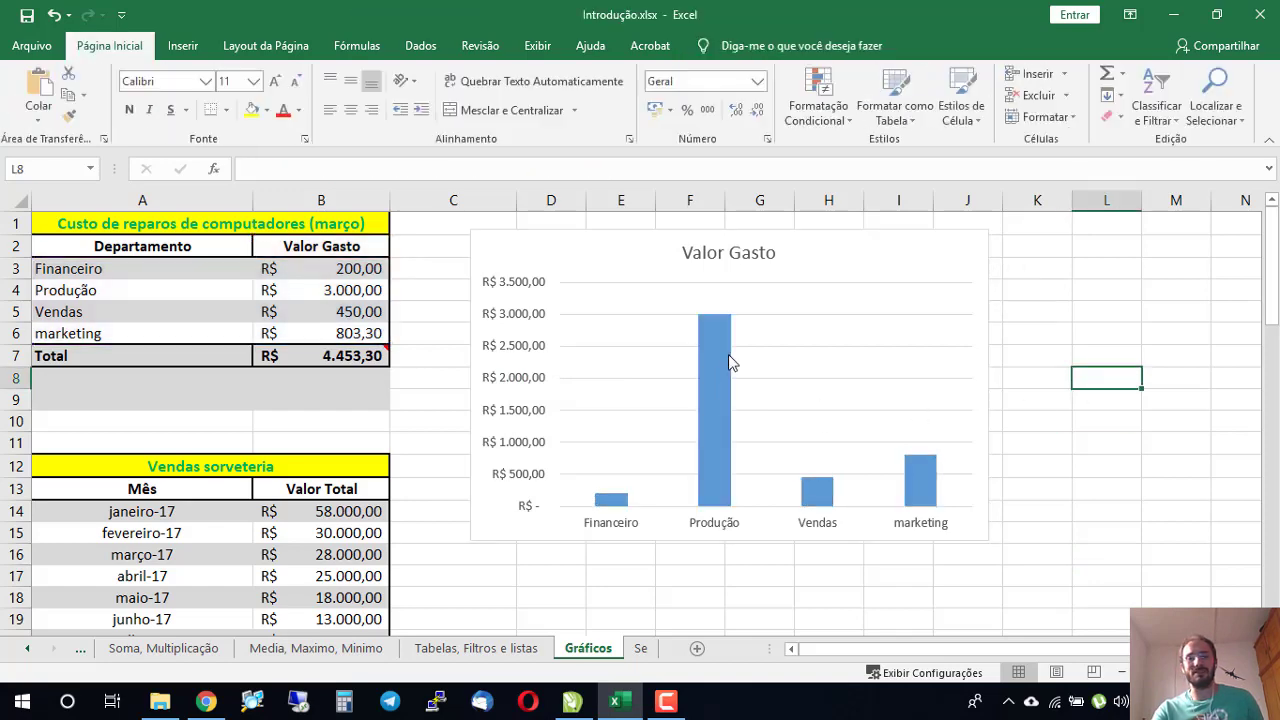
pyautogui.click(714, 524)
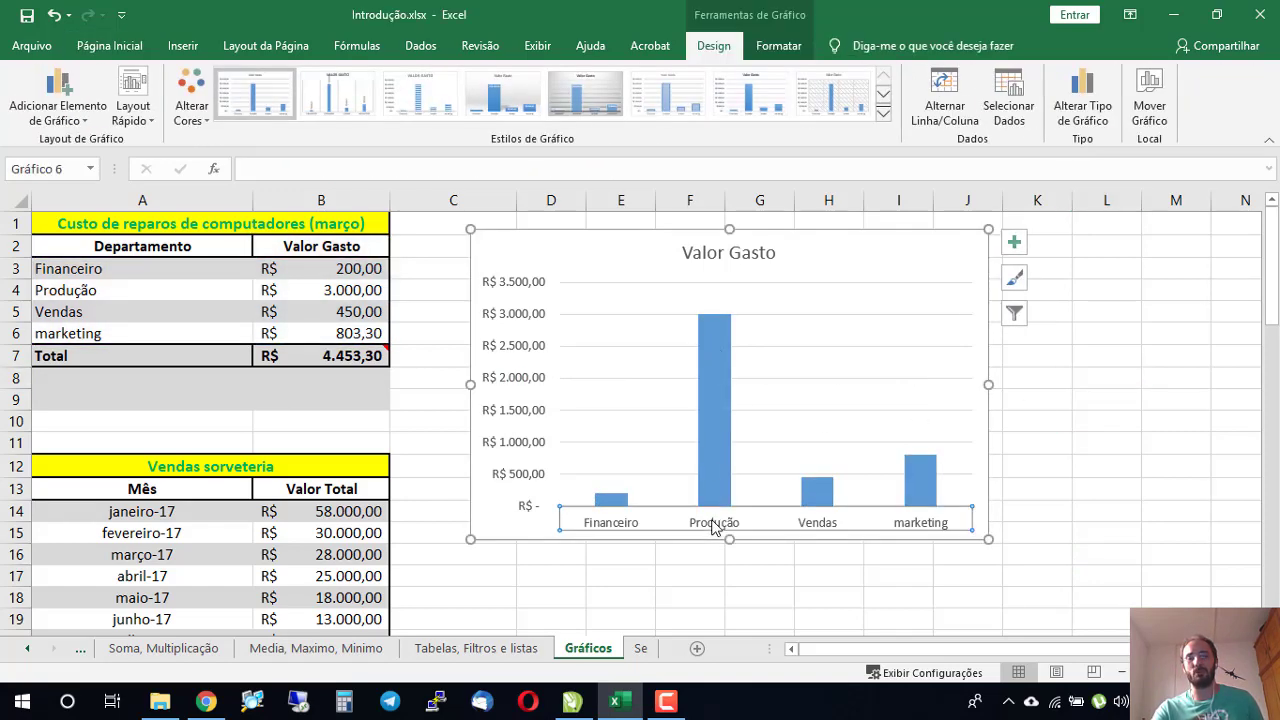
pyautogui.click(622, 498)
pyautogui.click(617, 525)
pyautogui.click(612, 498)
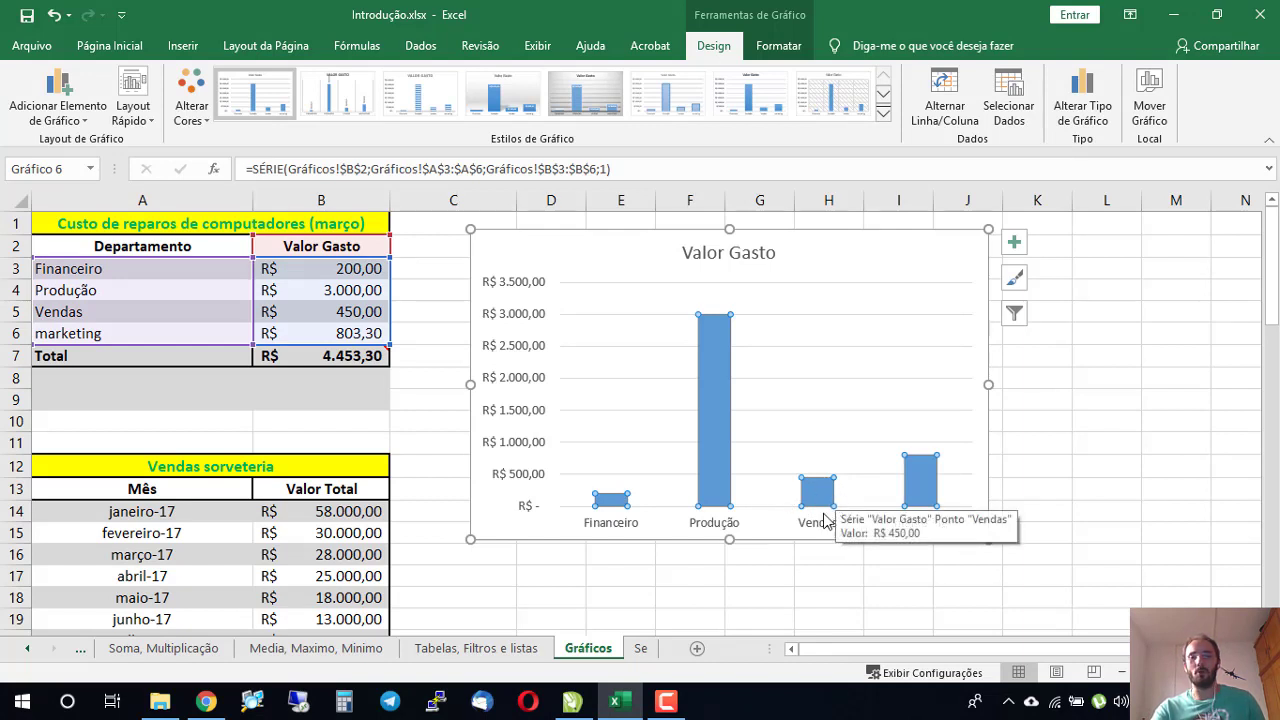
pyautogui.click(930, 485)
pyautogui.click(819, 492)
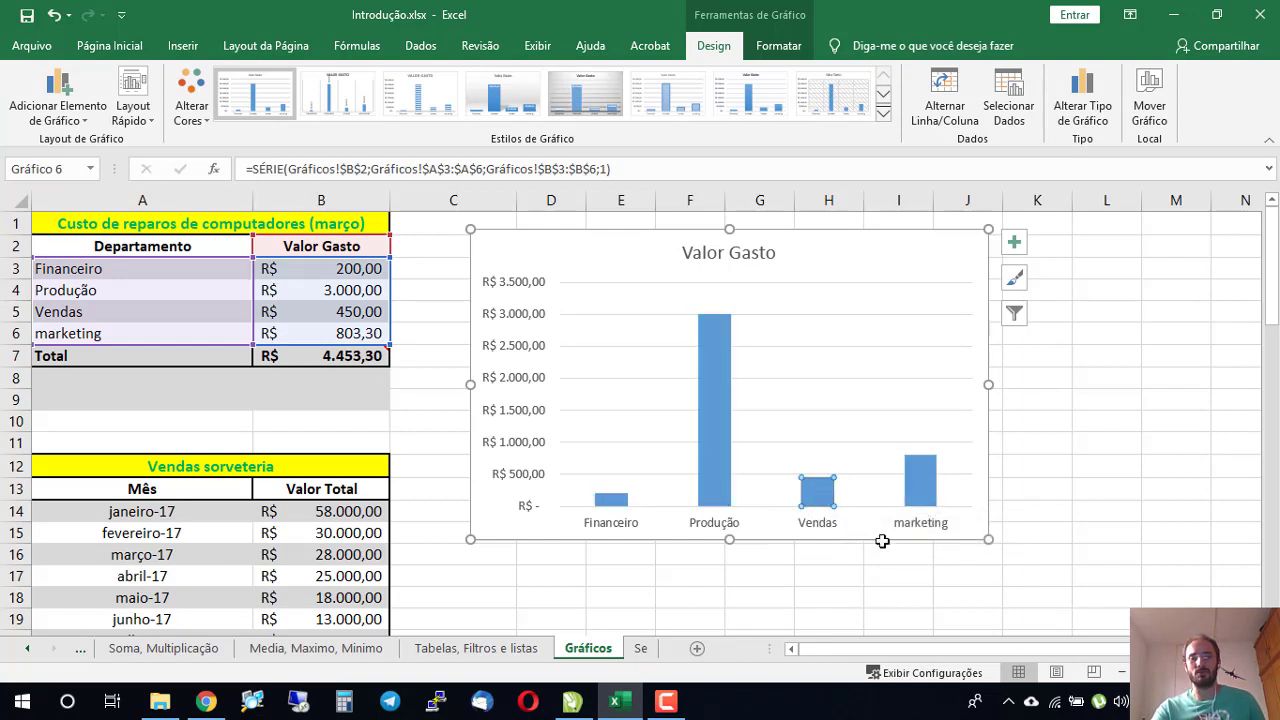
pyautogui.click(925, 468)
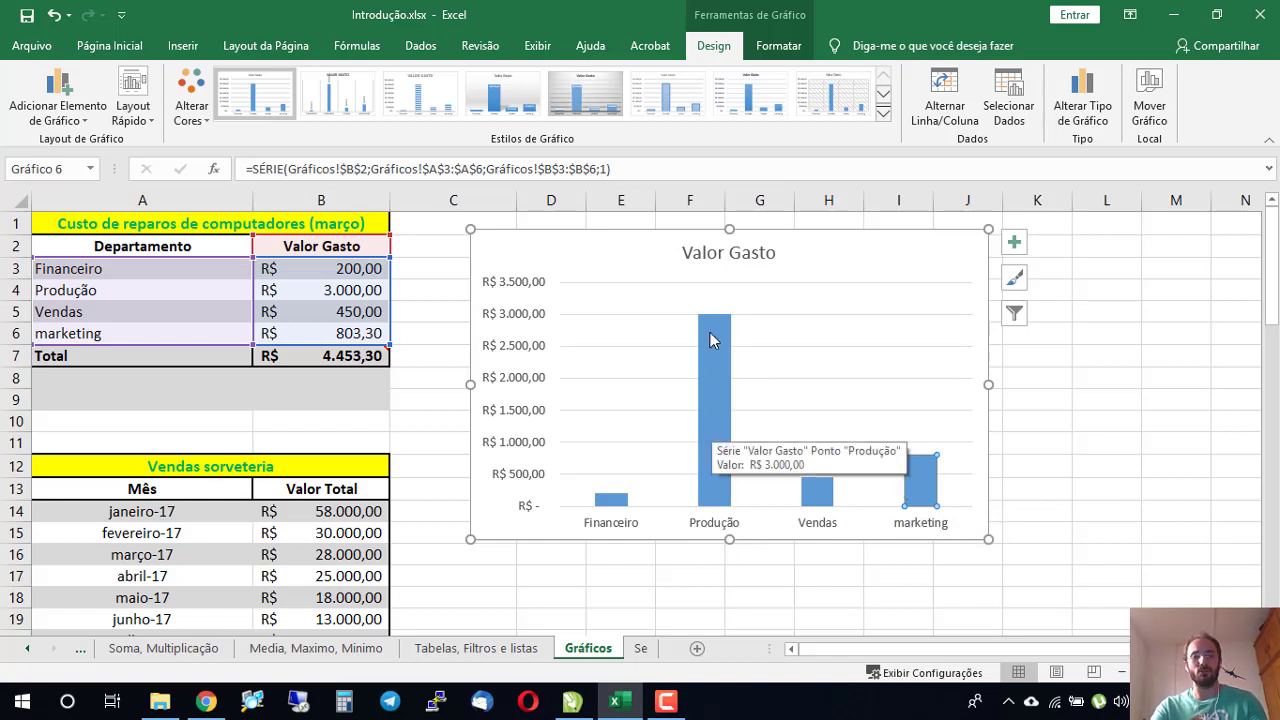
pyautogui.moveTo(722, 322)
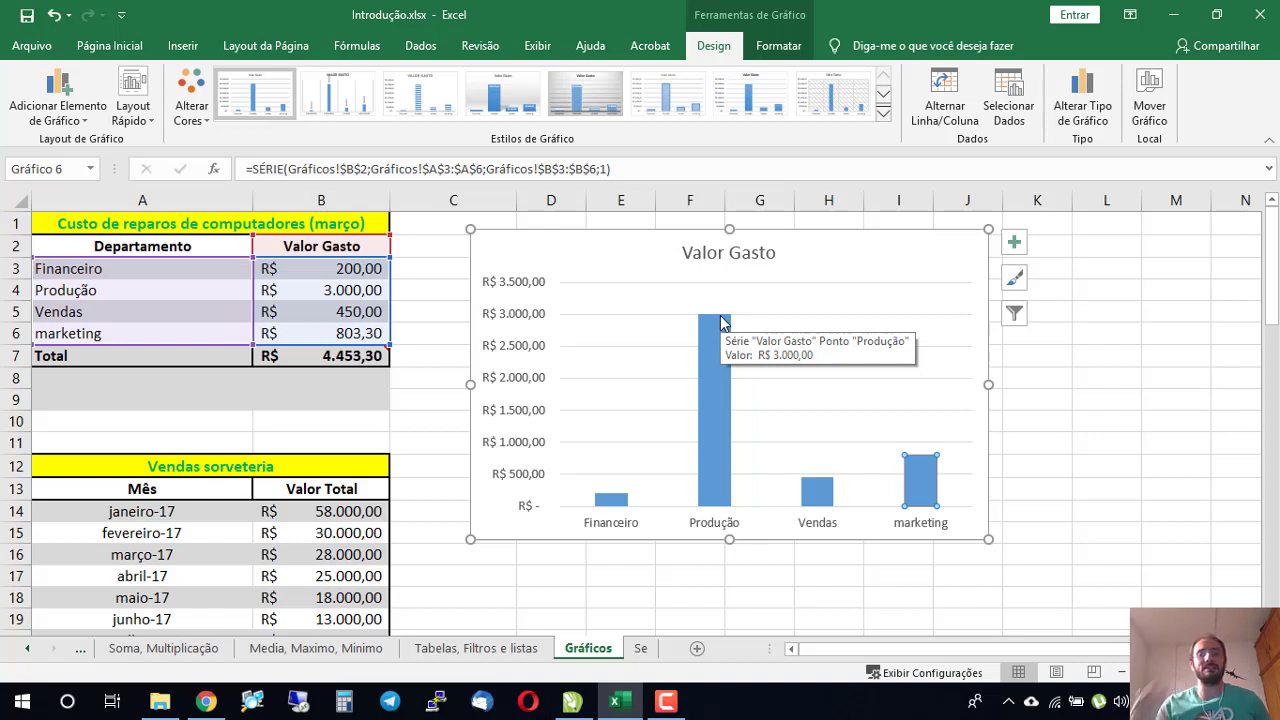
pyautogui.click(869, 270)
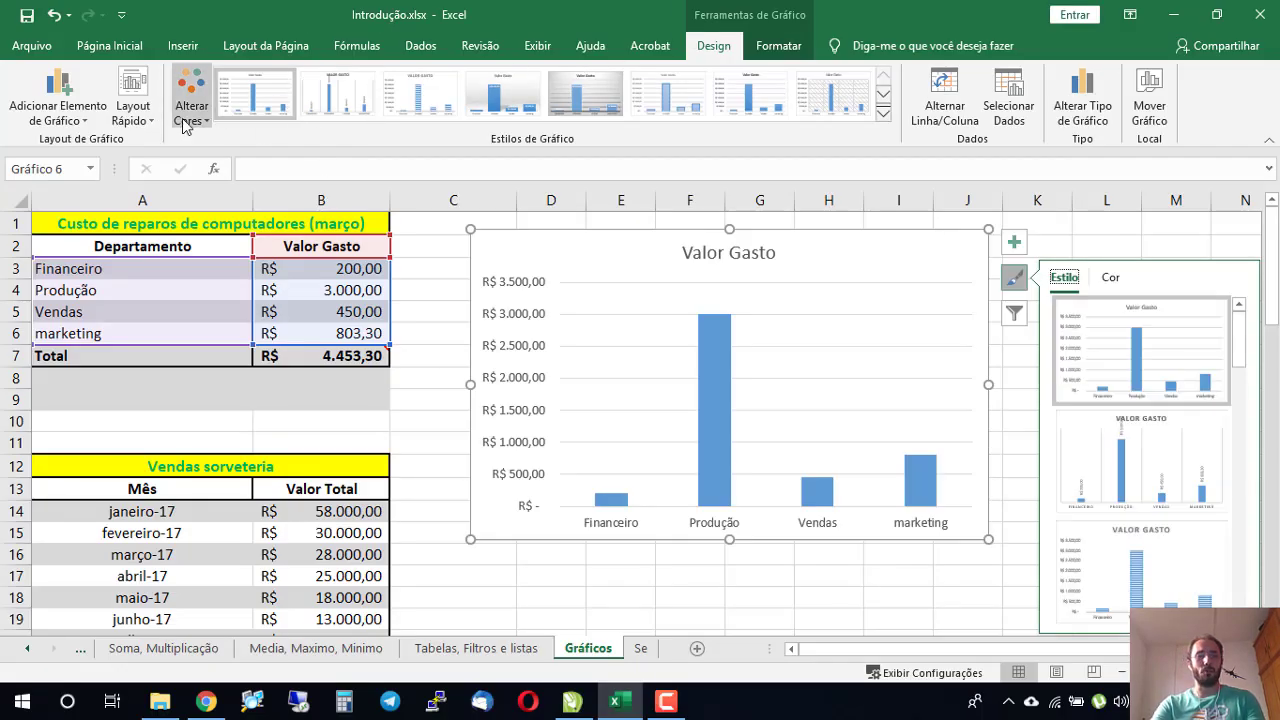
# Step: Preview the available colour palettes and quick layouts for the column chart without applying one
pyautogui.click(185, 120)
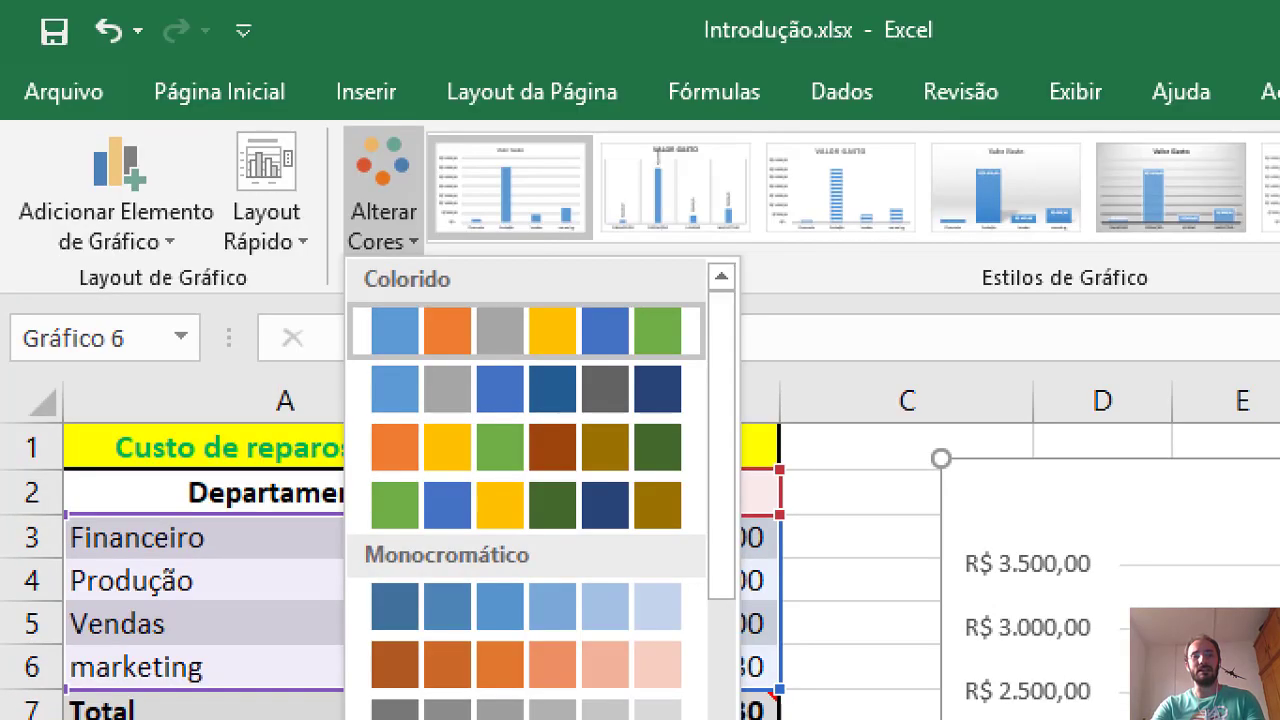
pyautogui.click(294, 250)
pyautogui.click(294, 250)
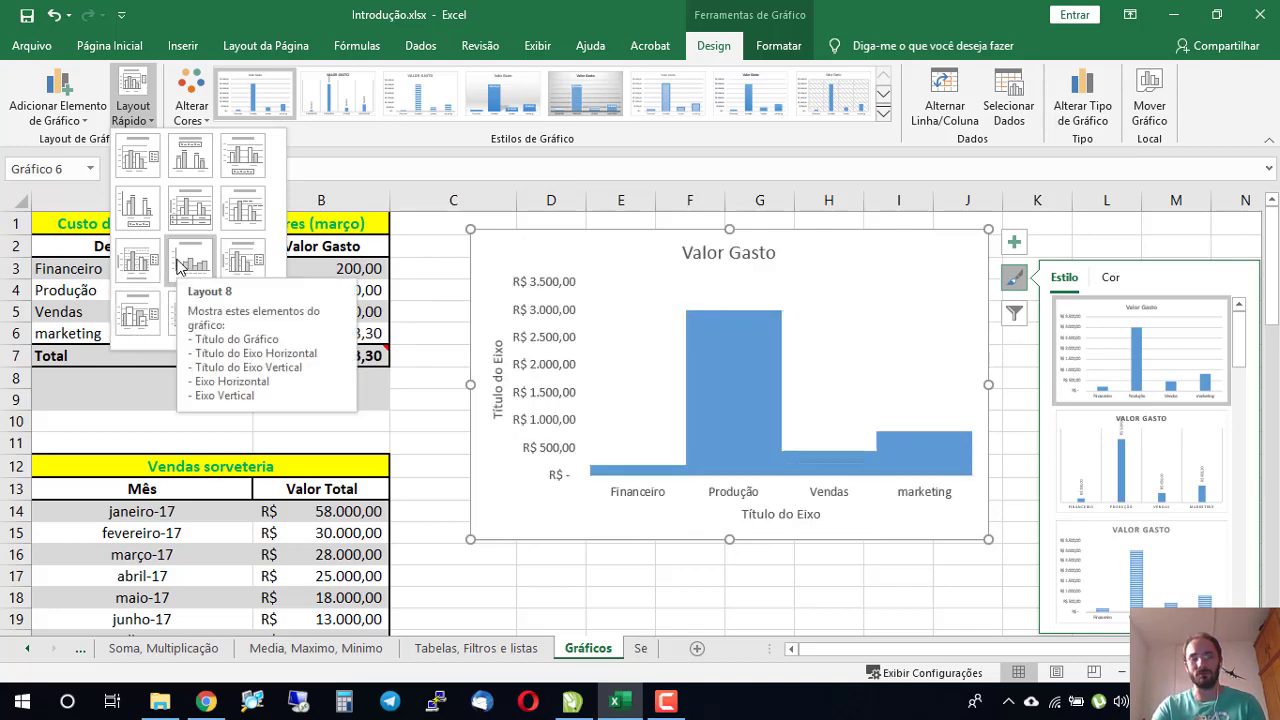
pyautogui.click(184, 122)
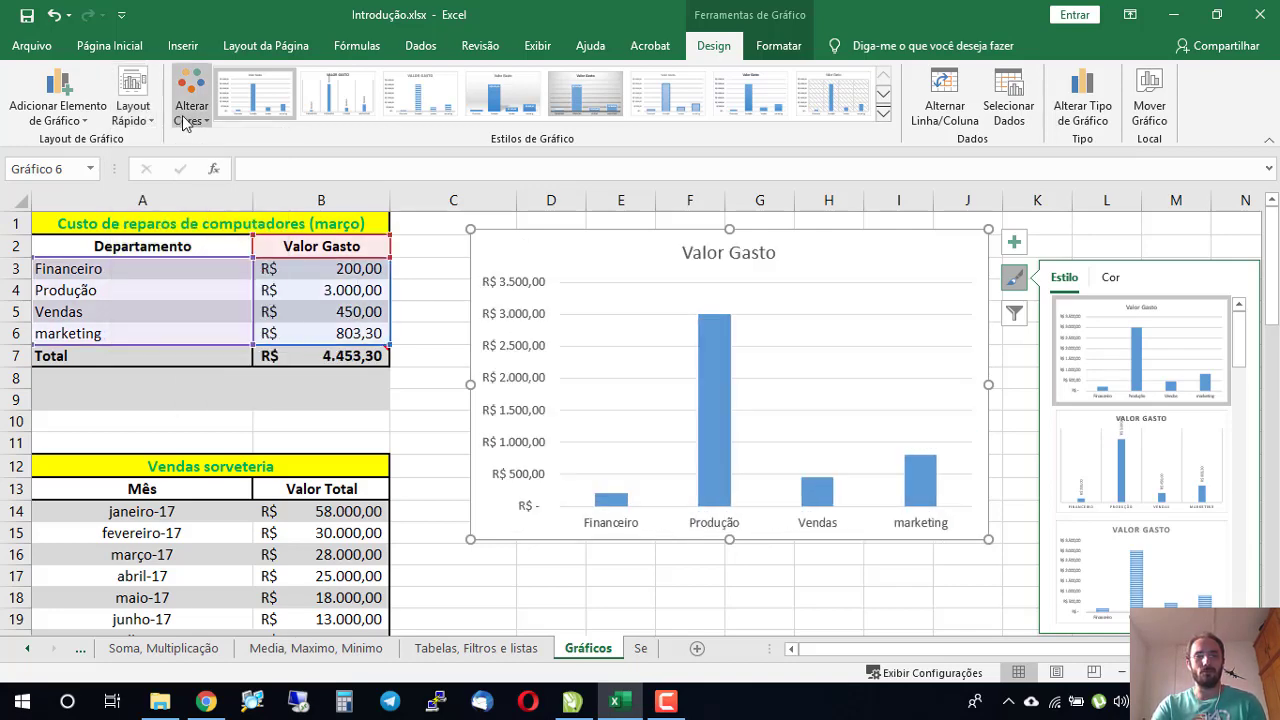
# Step: Apply the second colourful palette to the column chart and preview the other palettes
pyautogui.click(184, 121)
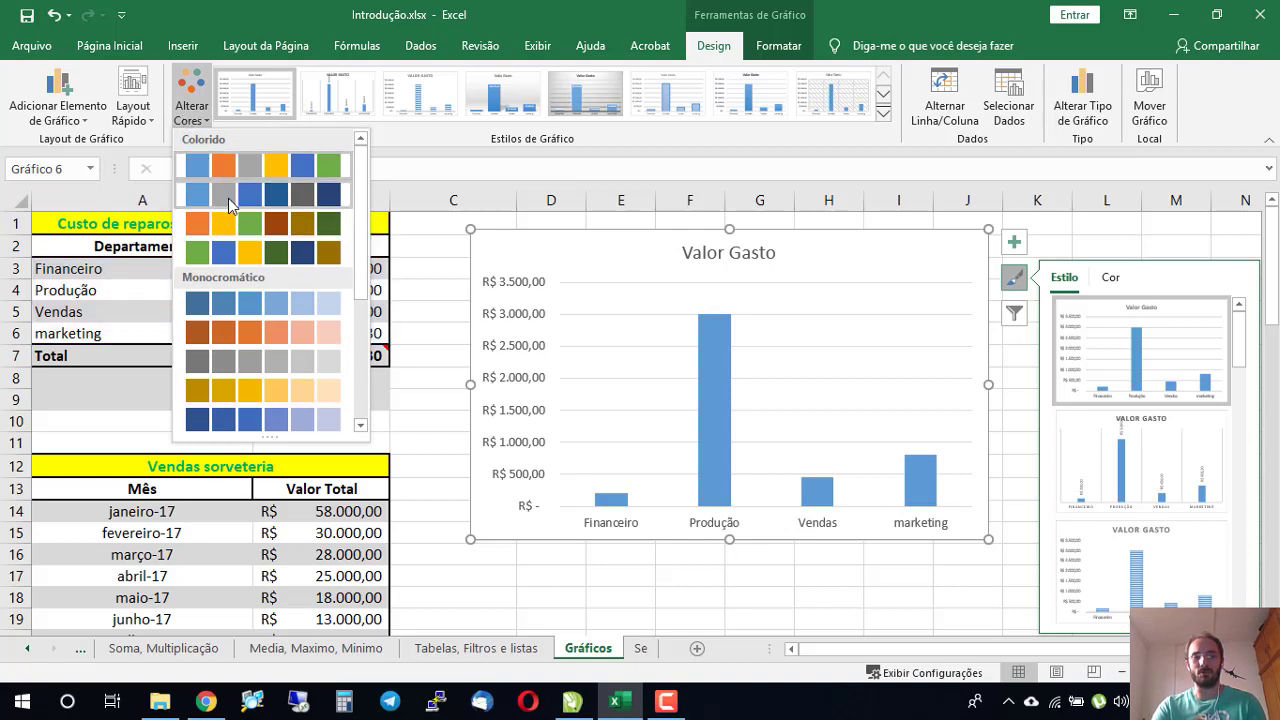
pyautogui.click(228, 198)
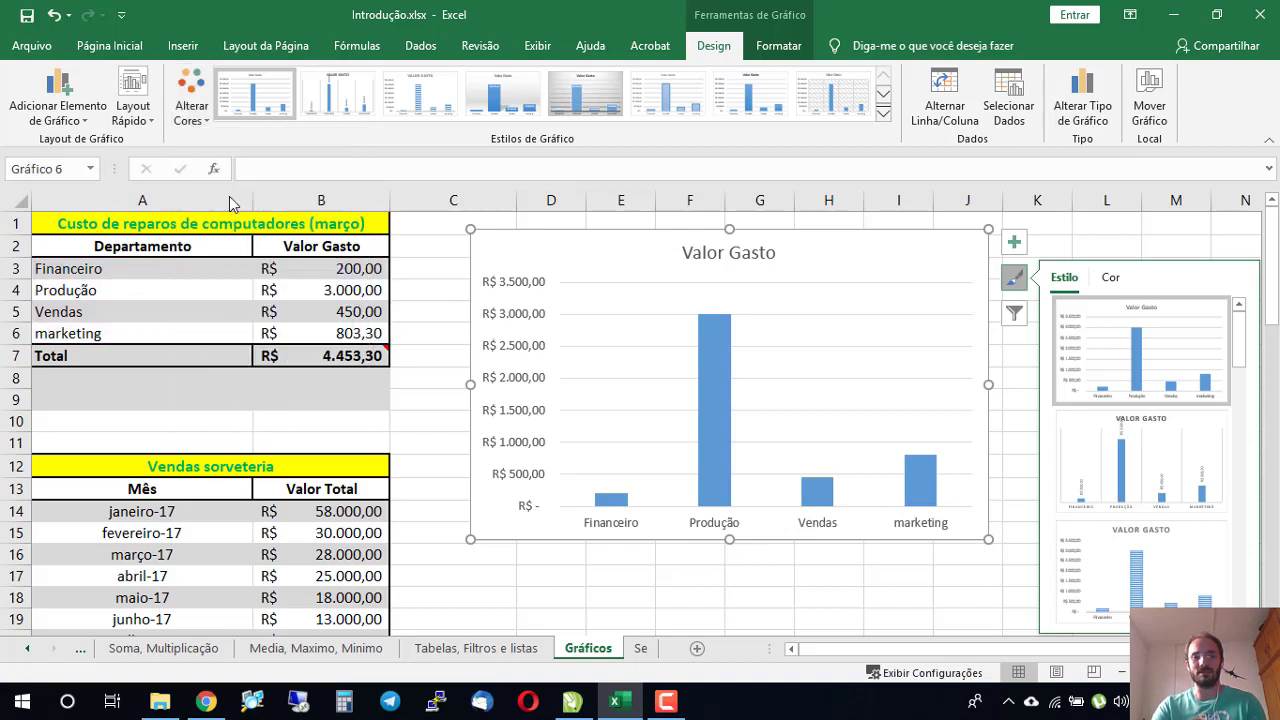
pyautogui.click(186, 114)
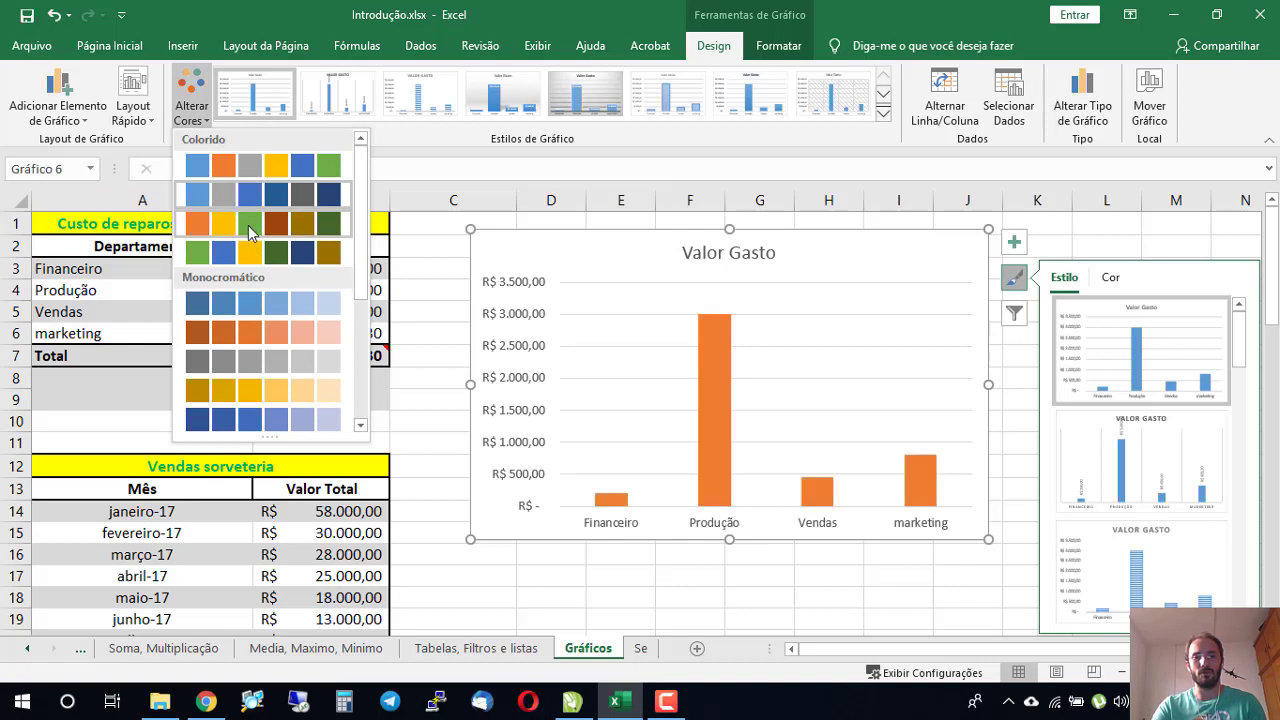
pyautogui.click(196, 124)
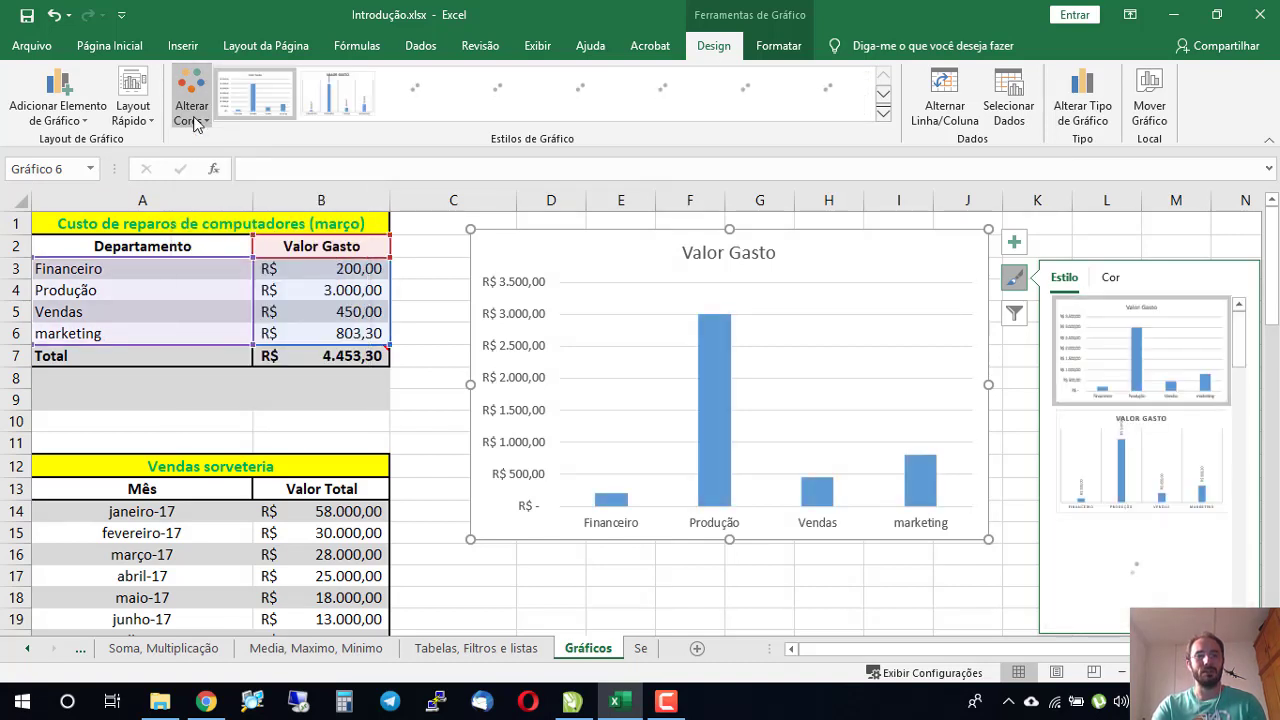
# Step: Review the chart elements that can be added and add an exponential trendline to the column chart
pyautogui.click(70, 120)
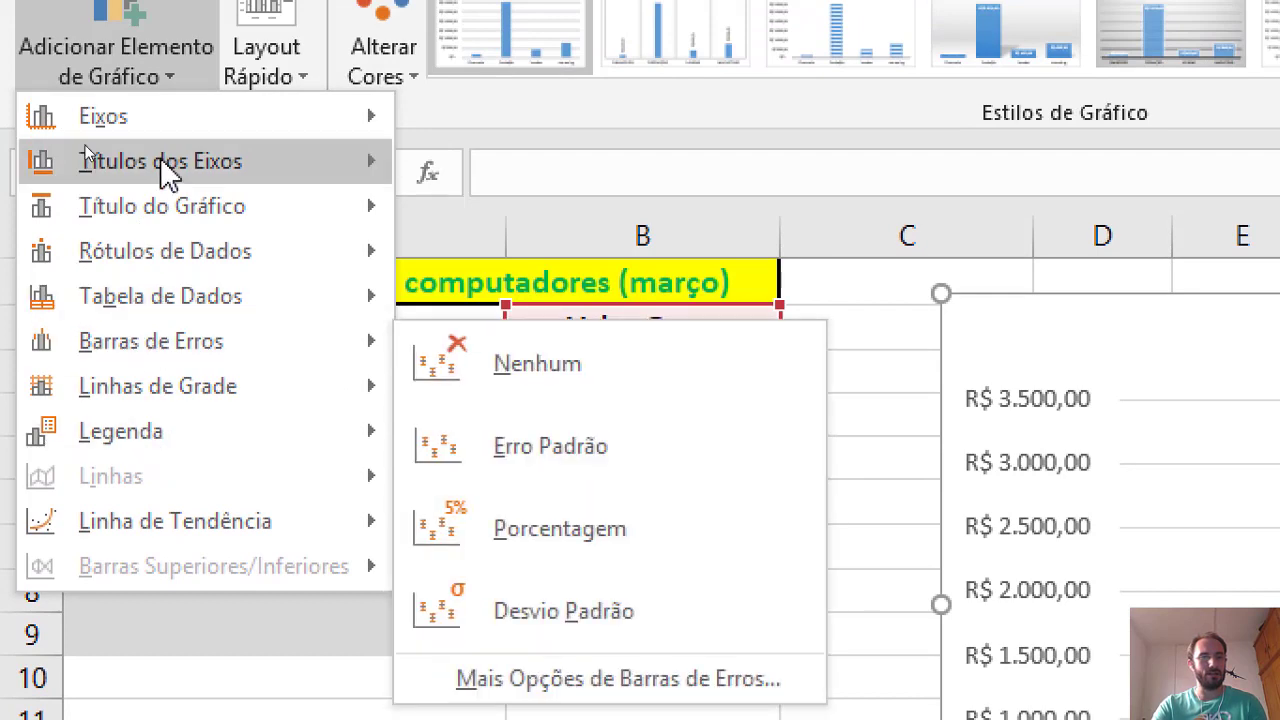
pyautogui.moveTo(190, 172)
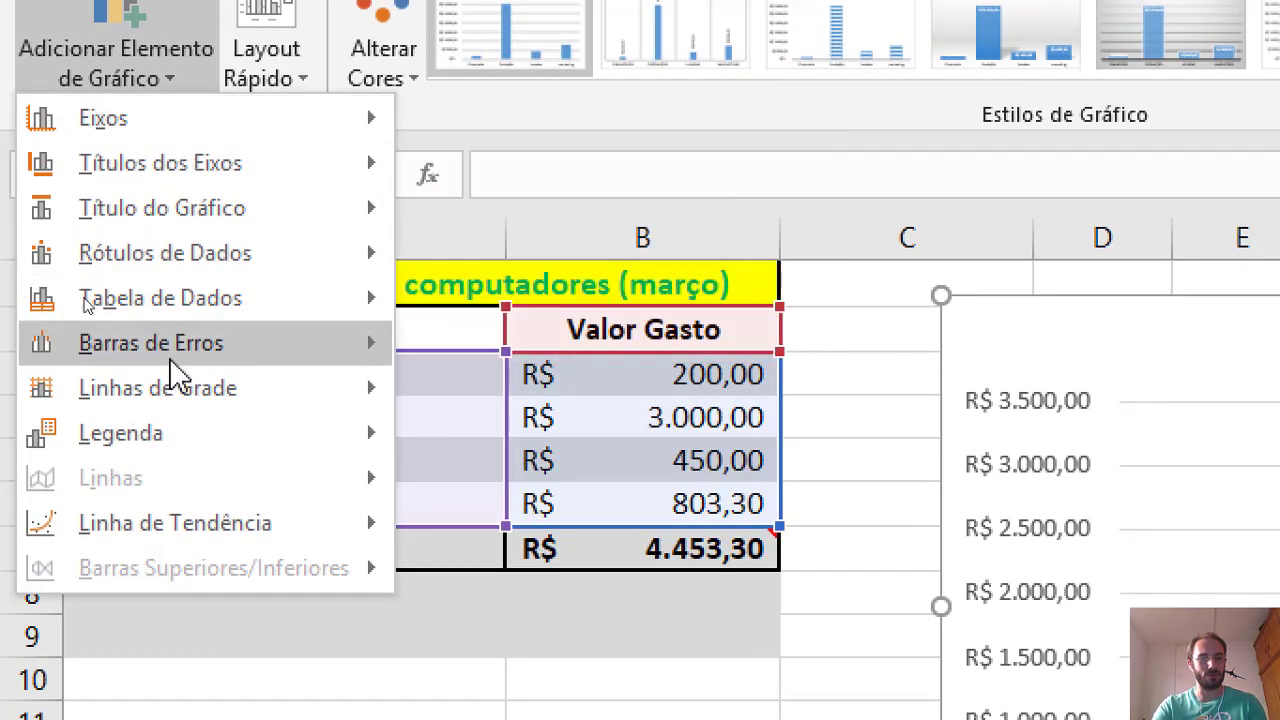
pyautogui.moveTo(230, 530)
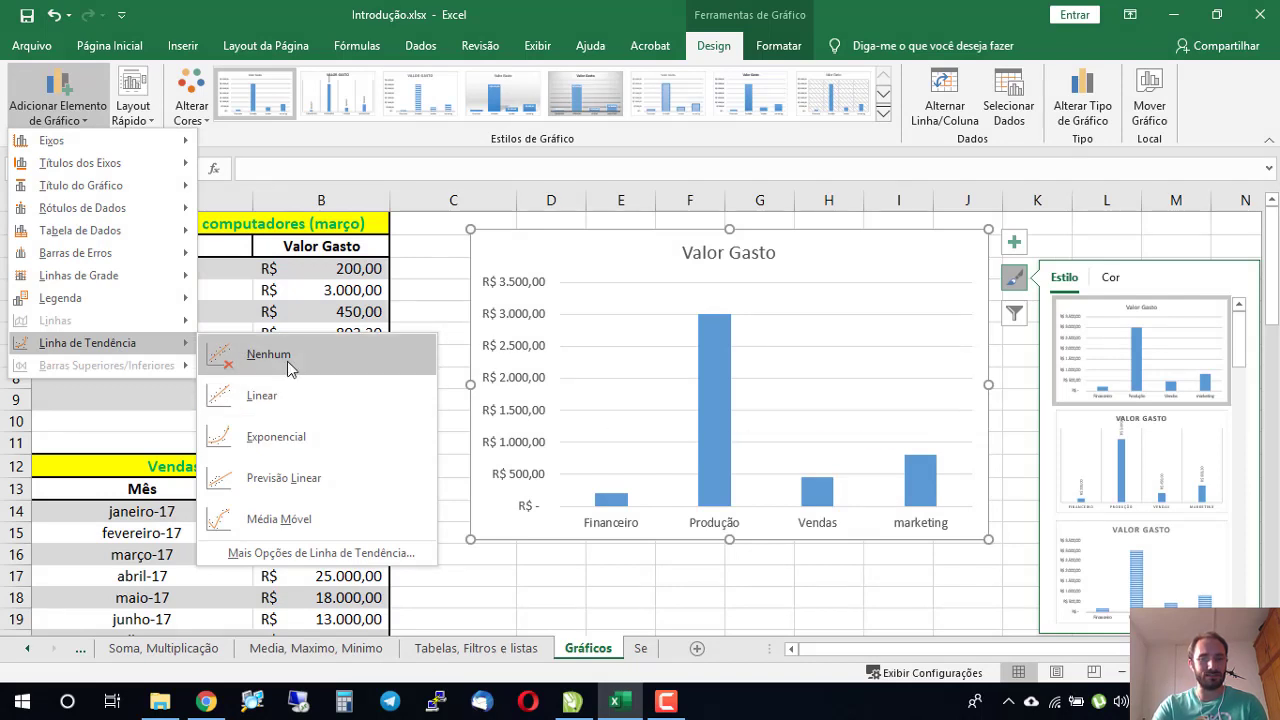
pyautogui.click(289, 438)
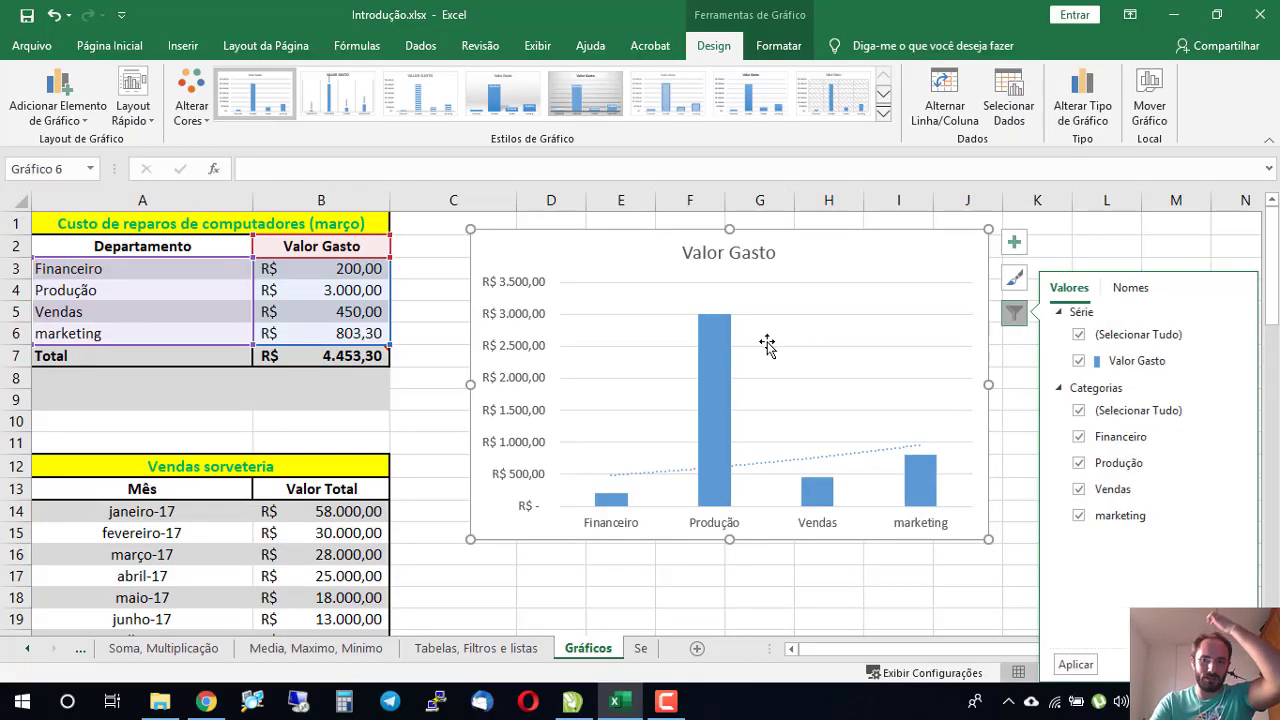
# Step: Try unchecking and rechecking all series, all categories, Financeiro and Produção in the chart filters without applying them
pyautogui.click(1079, 411)
pyautogui.click(1079, 411)
pyautogui.click(1014, 316)
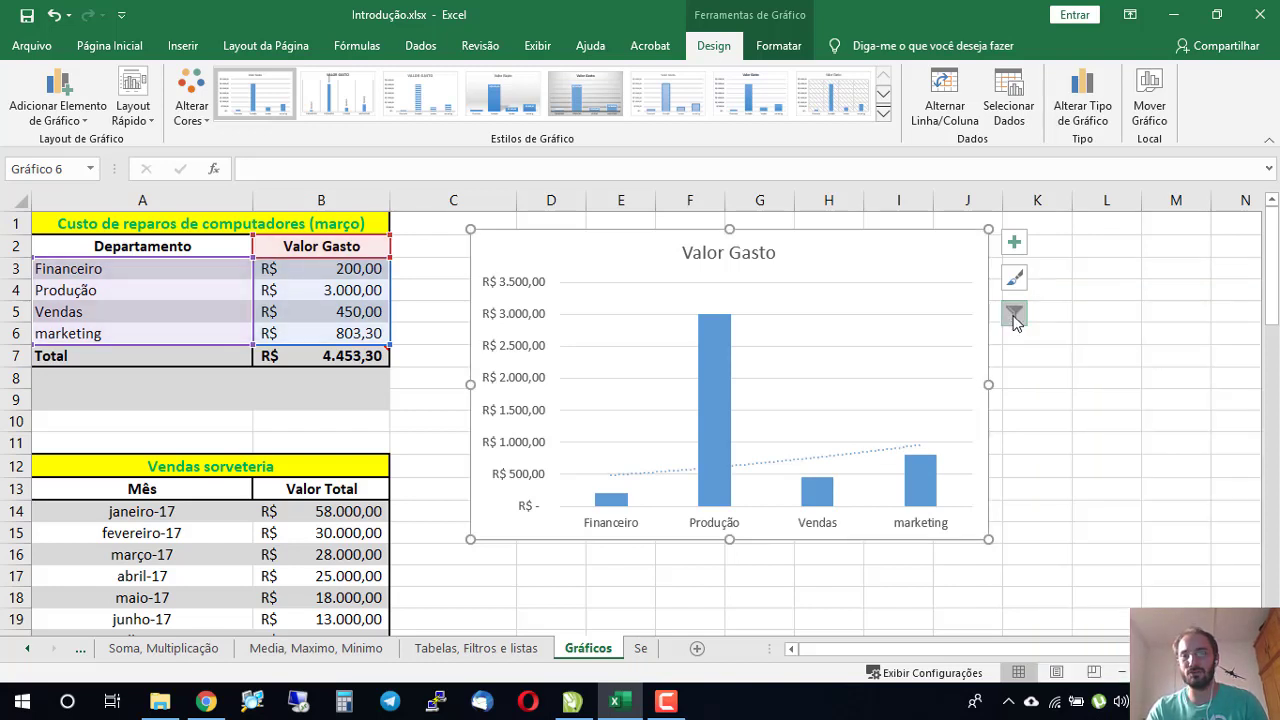
pyautogui.click(1014, 316)
pyautogui.click(1079, 336)
pyautogui.click(1079, 336)
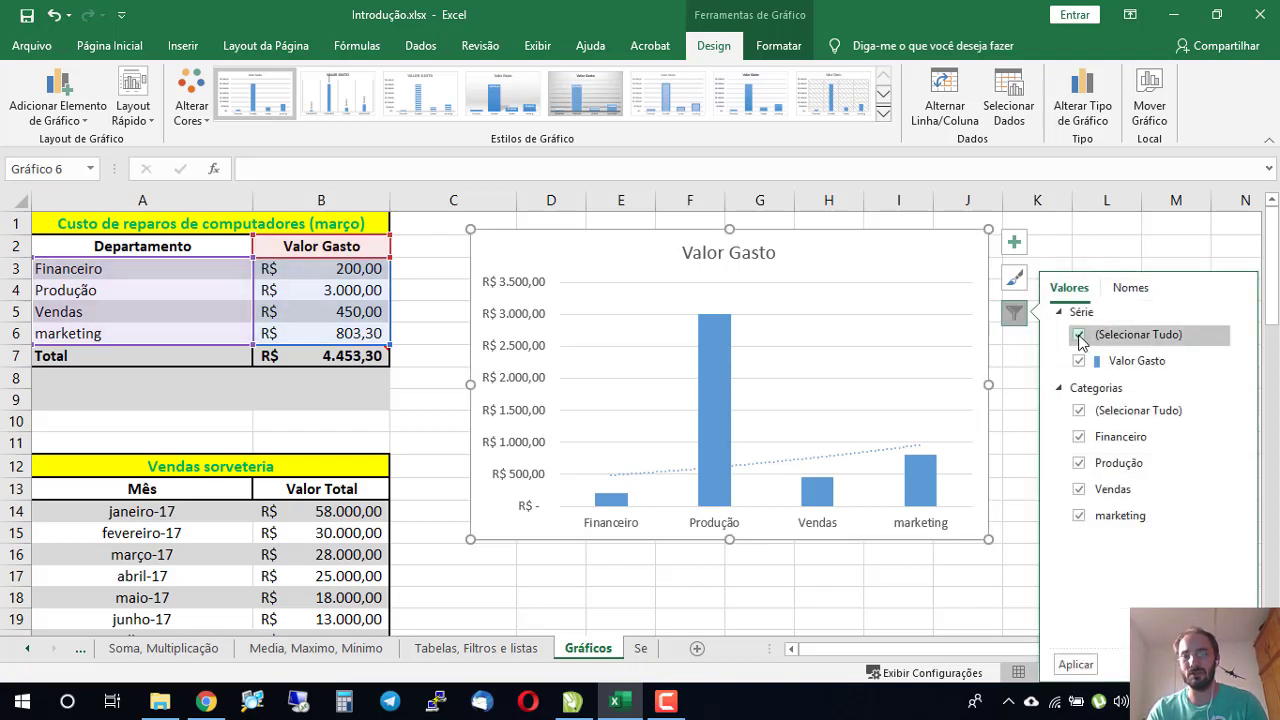
pyautogui.click(1080, 438)
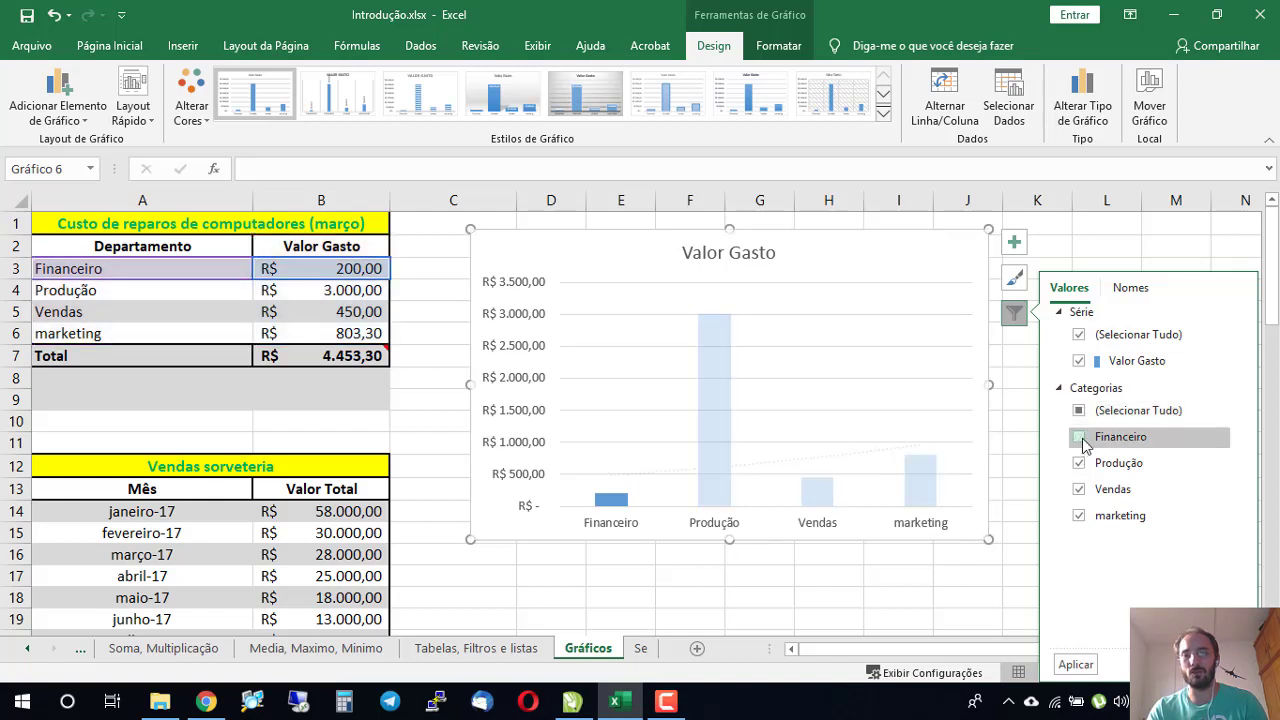
pyautogui.click(1080, 439)
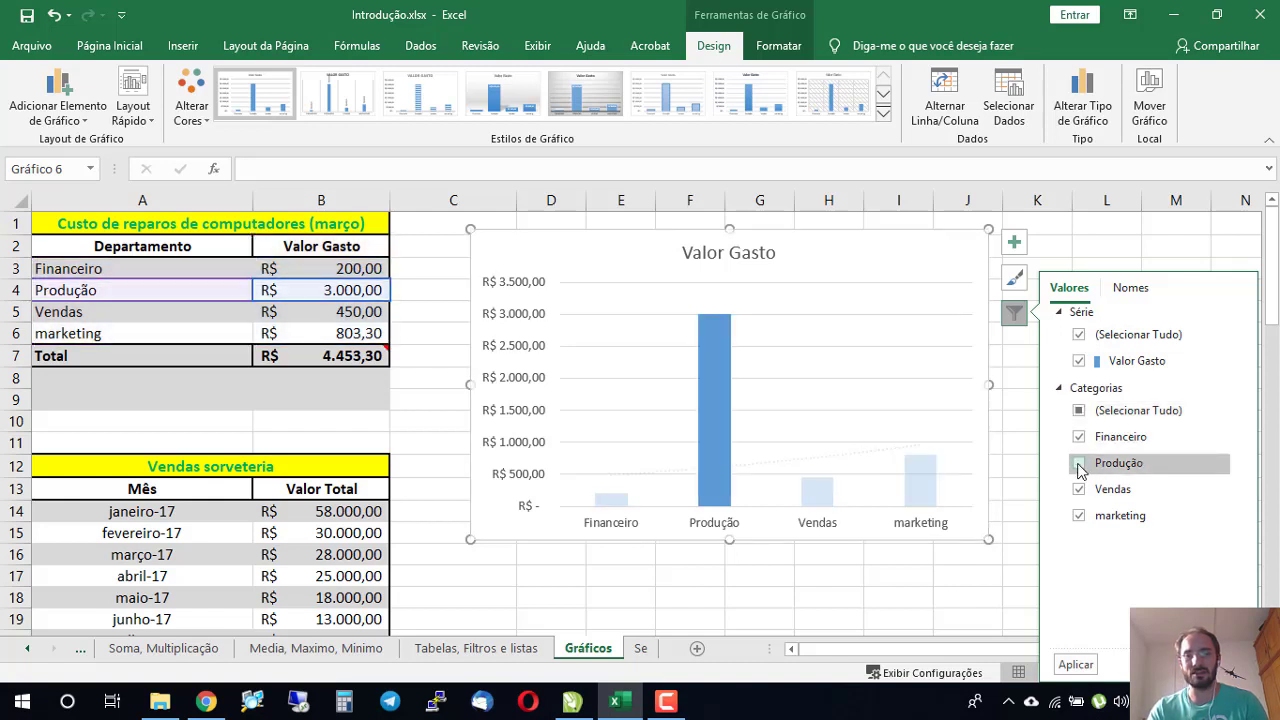
pyautogui.click(1079, 464)
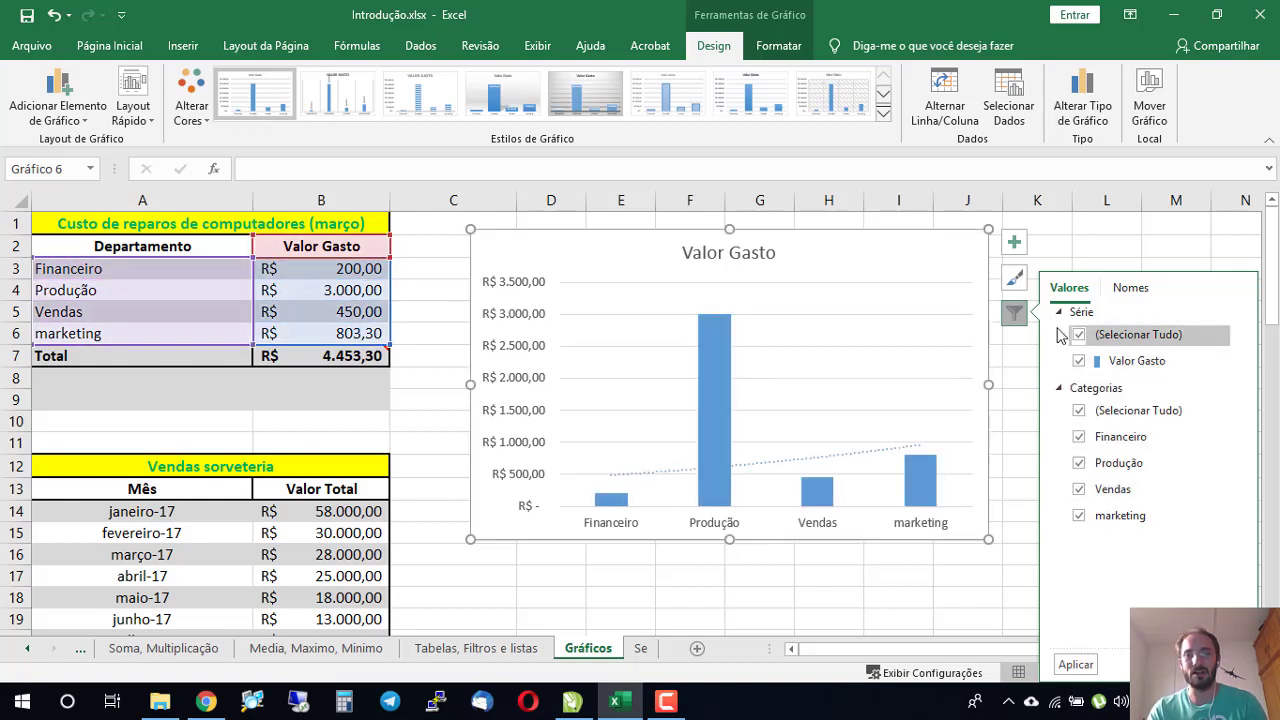
pyautogui.click(1014, 313)
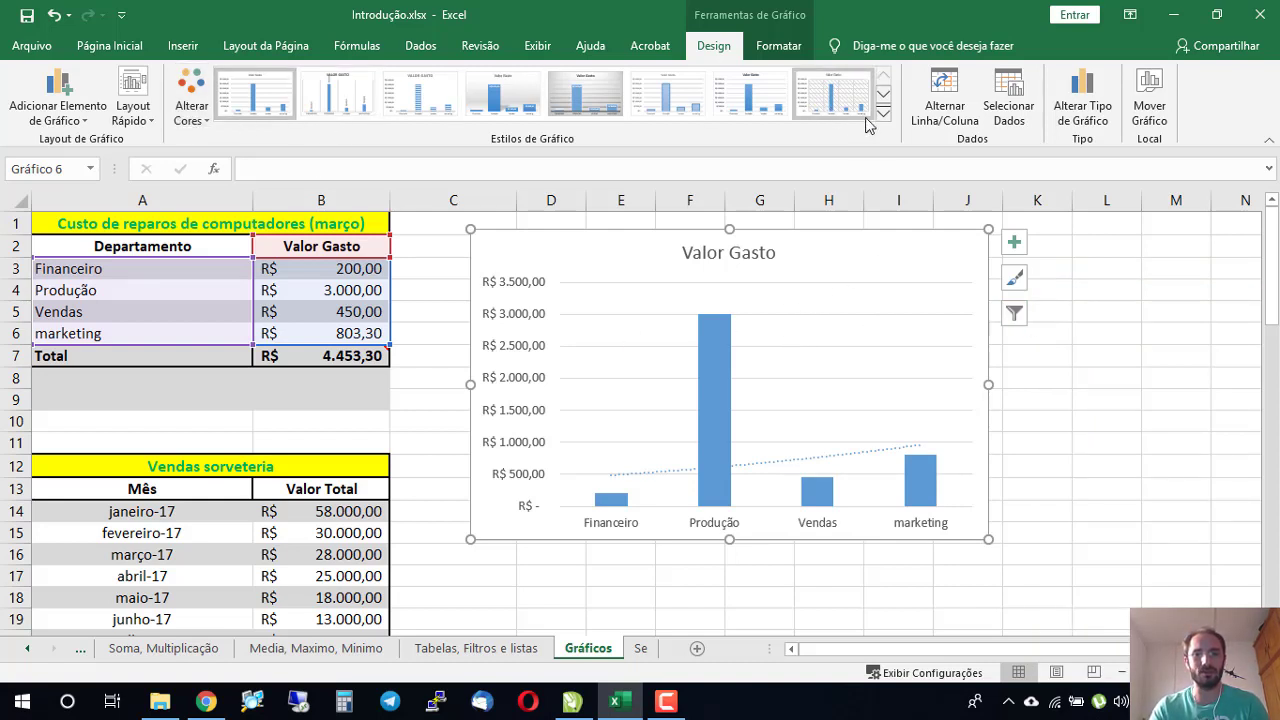
# Step: Try the fourth chart style on the column chart and replace it with the sixth style
pyautogui.click(500, 107)
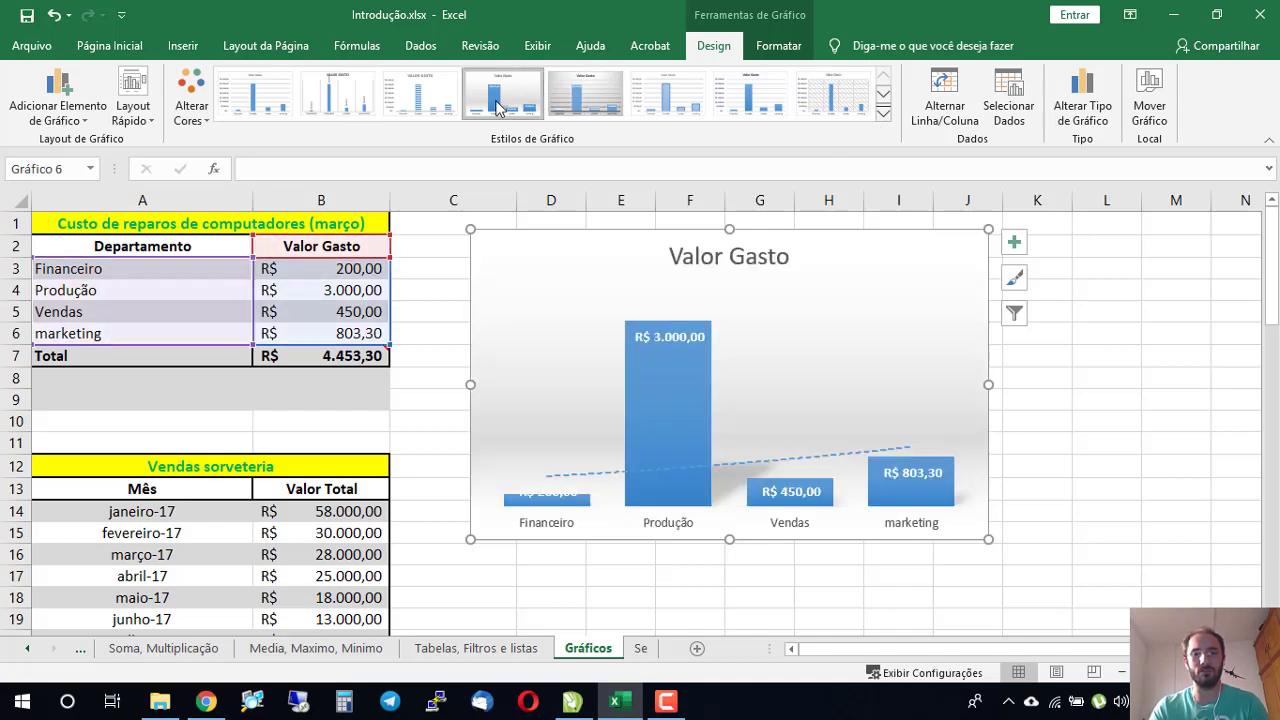
pyautogui.click(668, 95)
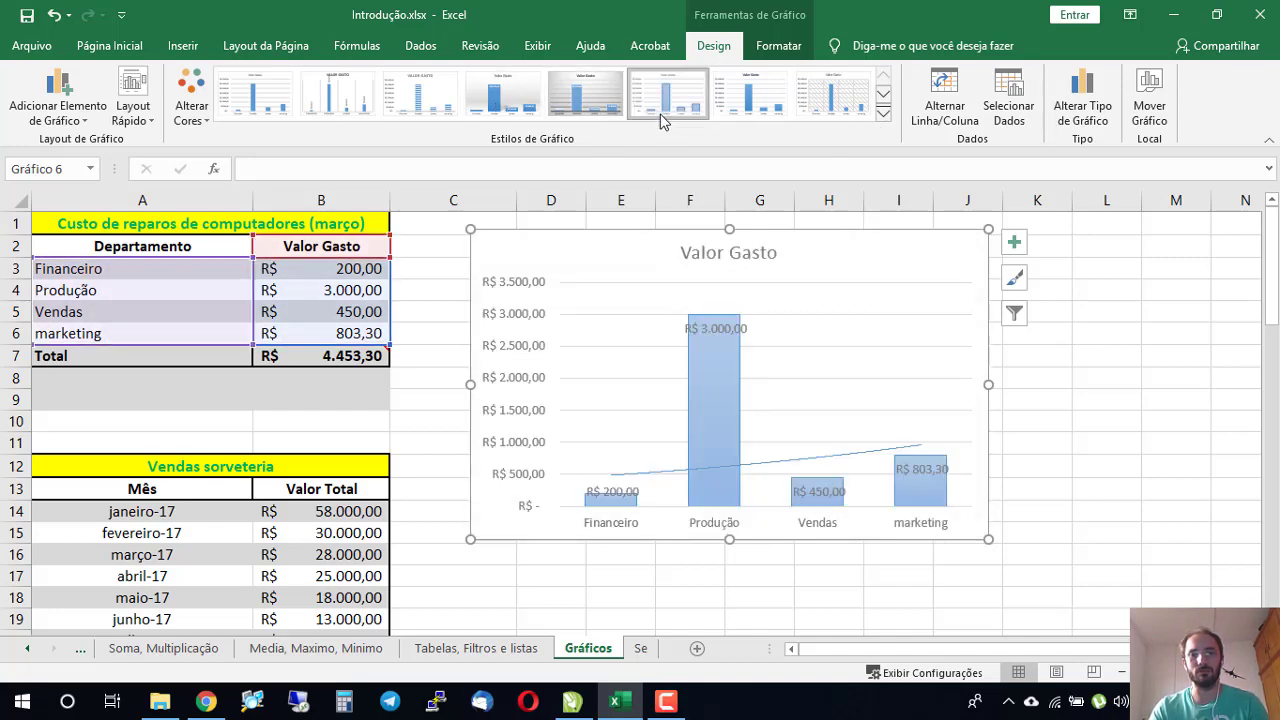
# Step: Try the dark gradient style and the dark outlined-column style on the column chart and undo the style changes
pyautogui.click(883, 113)
pyautogui.click(585, 140)
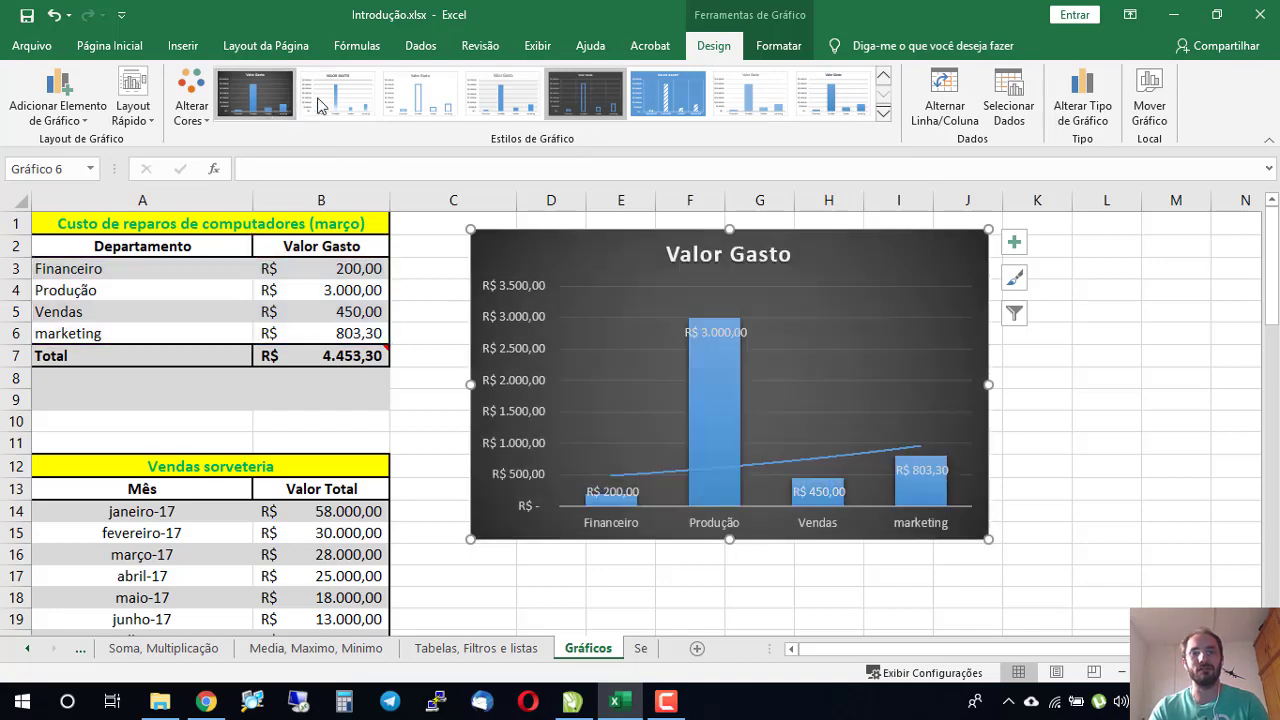
pyautogui.click(1014, 242)
pyautogui.click(881, 115)
pyautogui.click(1014, 278)
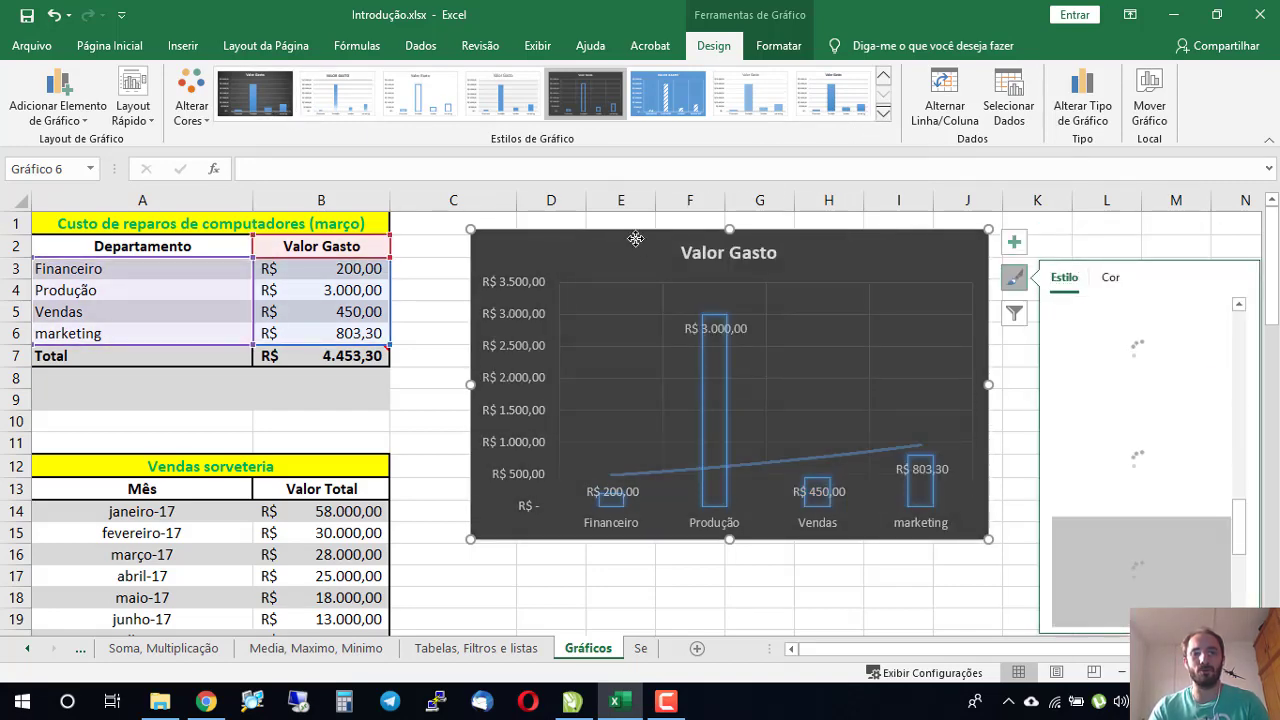
pyautogui.hotkey('ctrl', 'z')
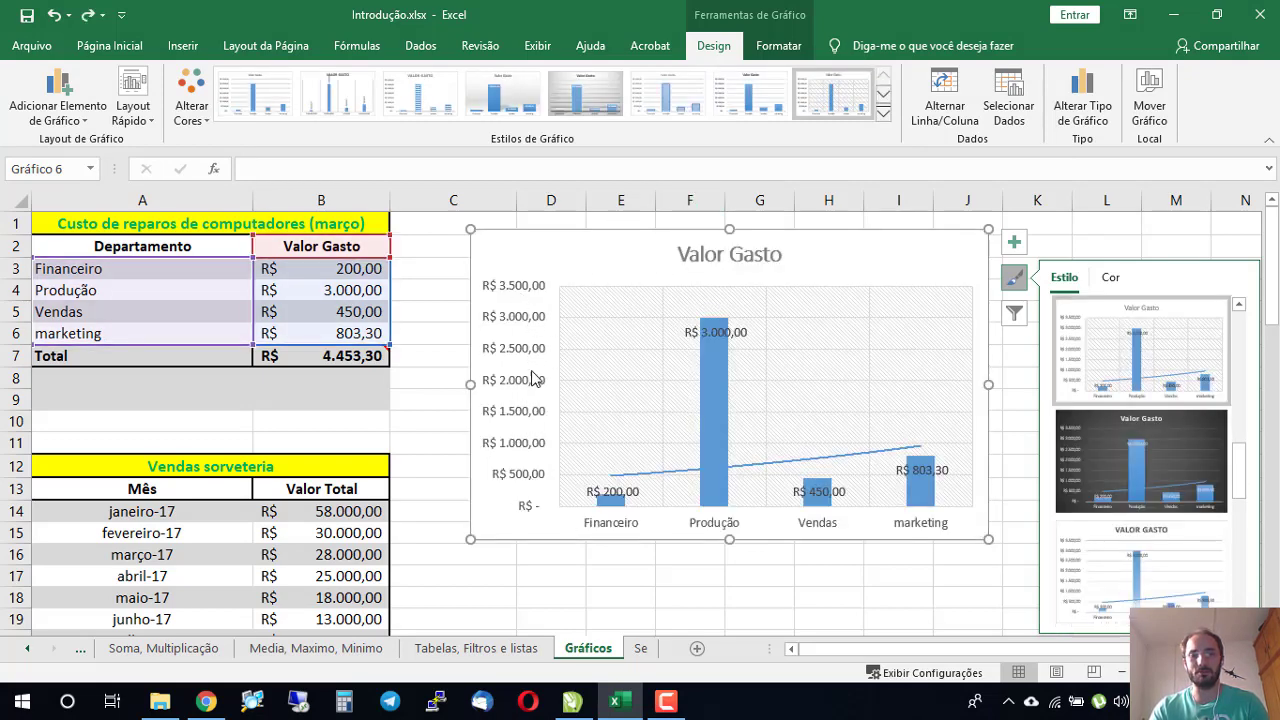
# Step: Swap the chart's rows and columns and swap them back, and review its data source without changing it
pyautogui.click(620, 528)
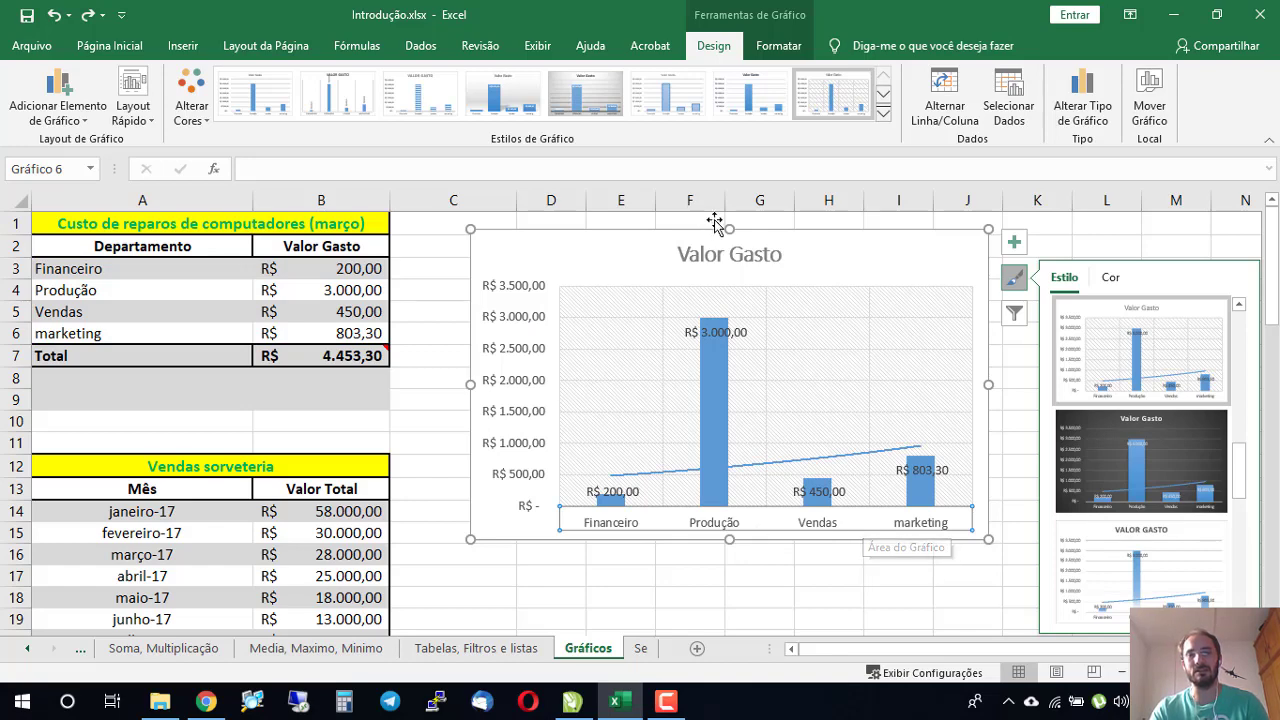
pyautogui.click(940, 113)
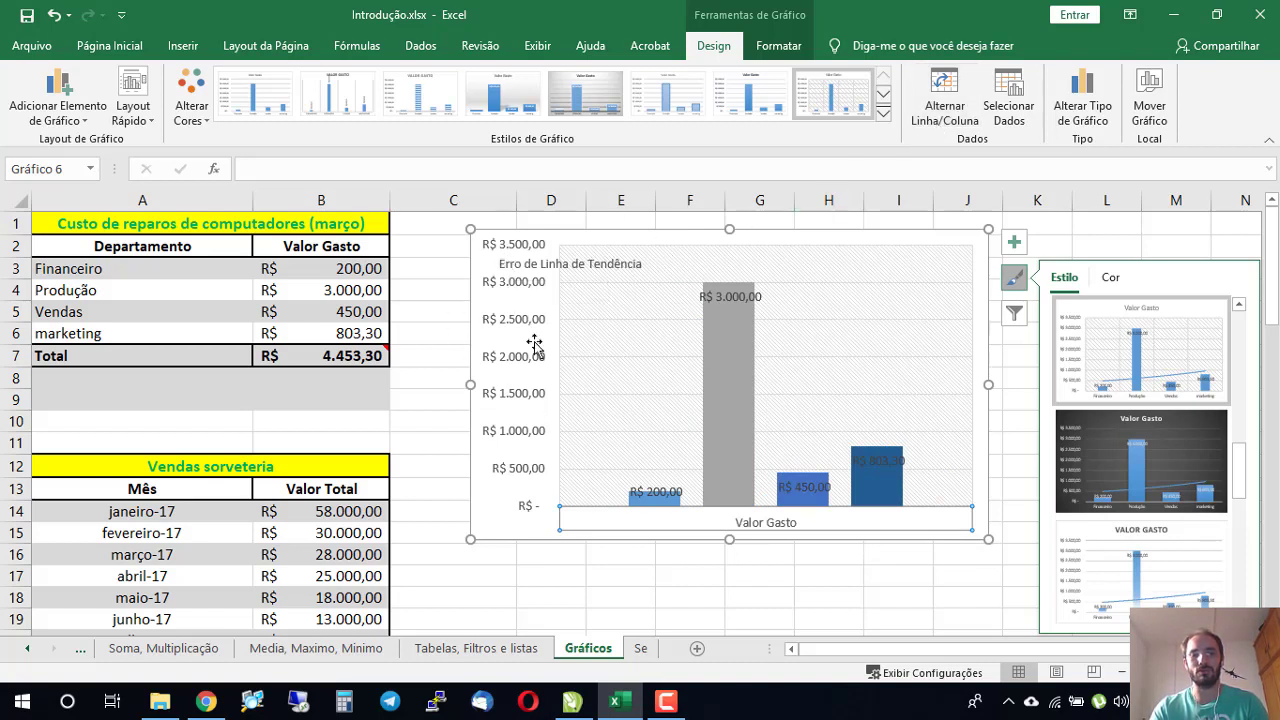
pyautogui.click(600, 266)
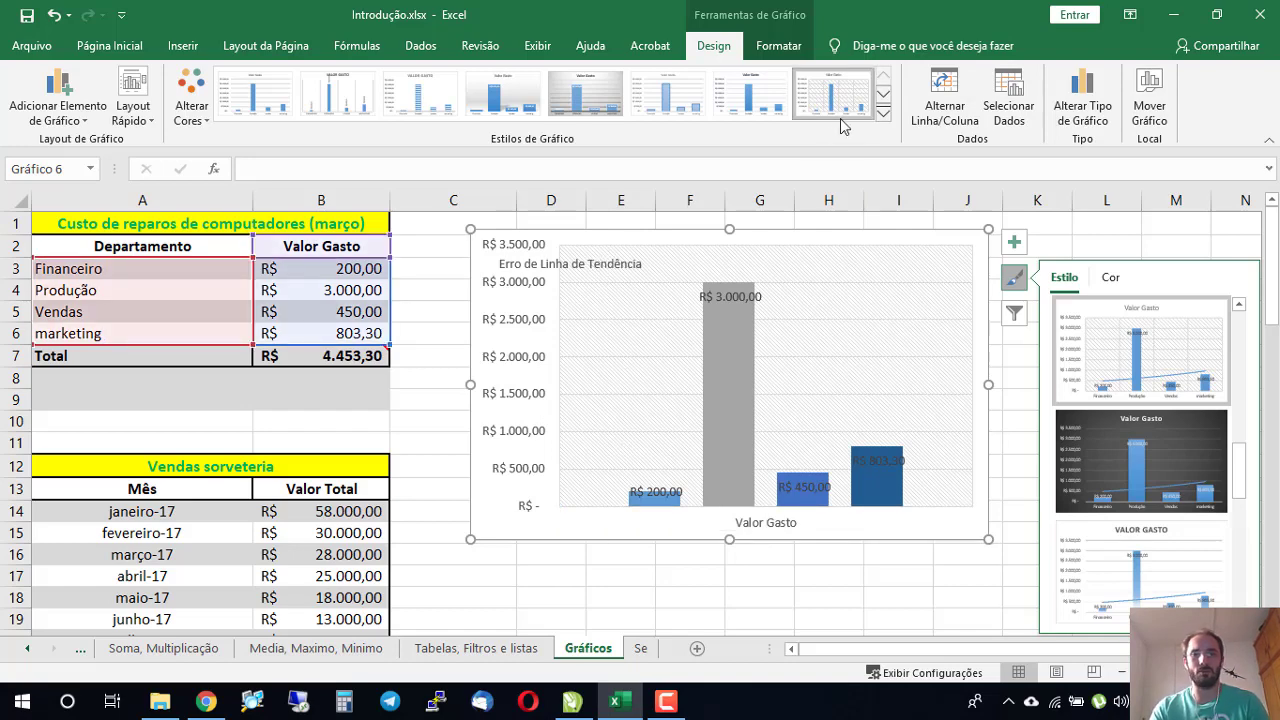
pyautogui.click(935, 118)
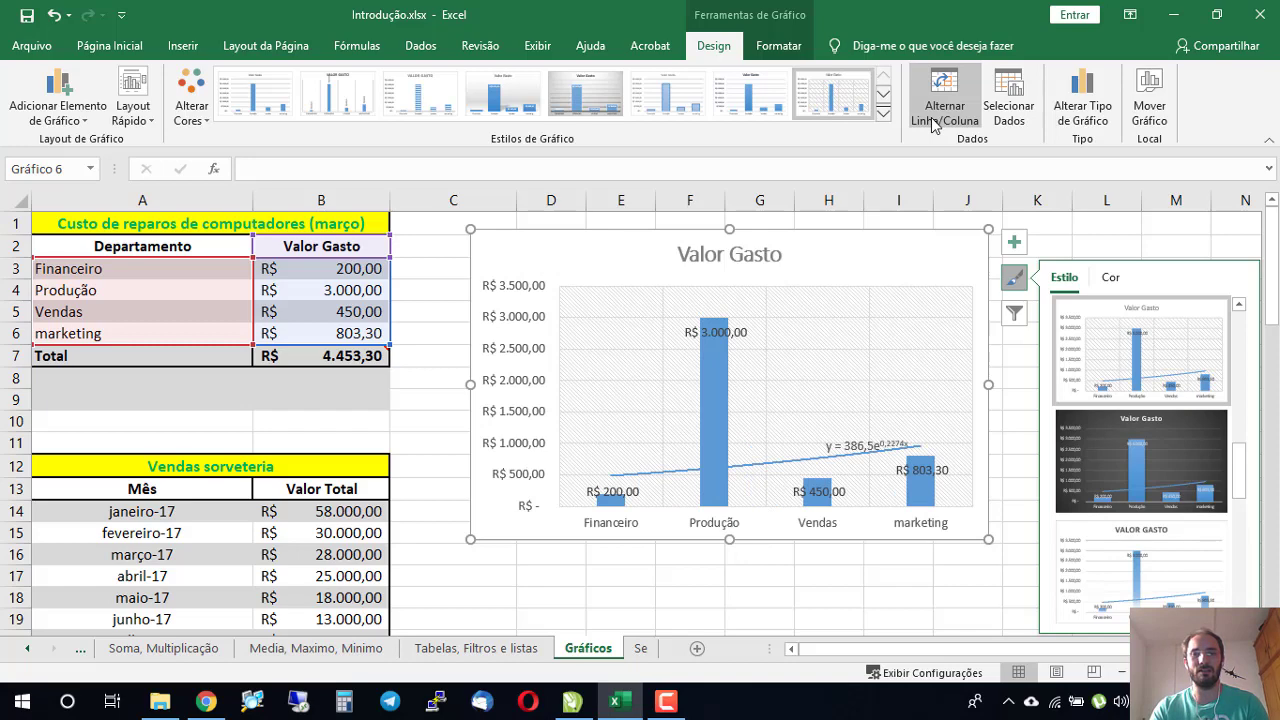
pyautogui.click(1008, 115)
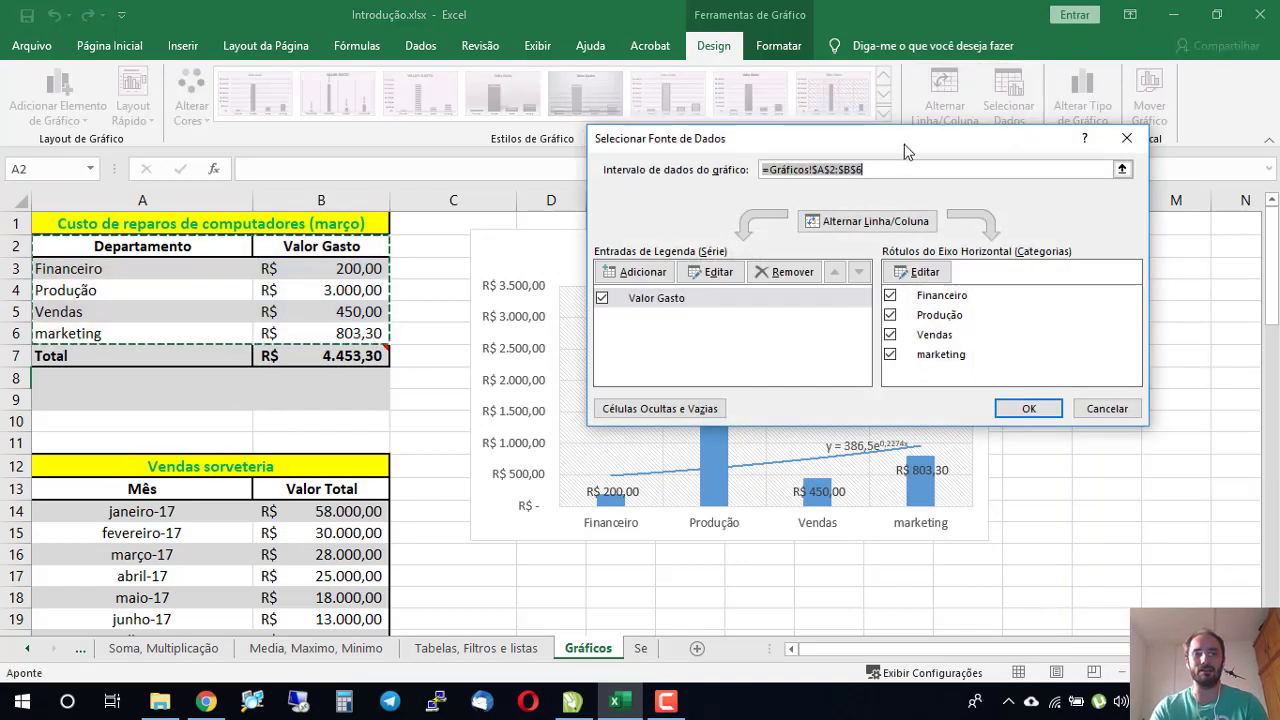
pyautogui.click(1105, 408)
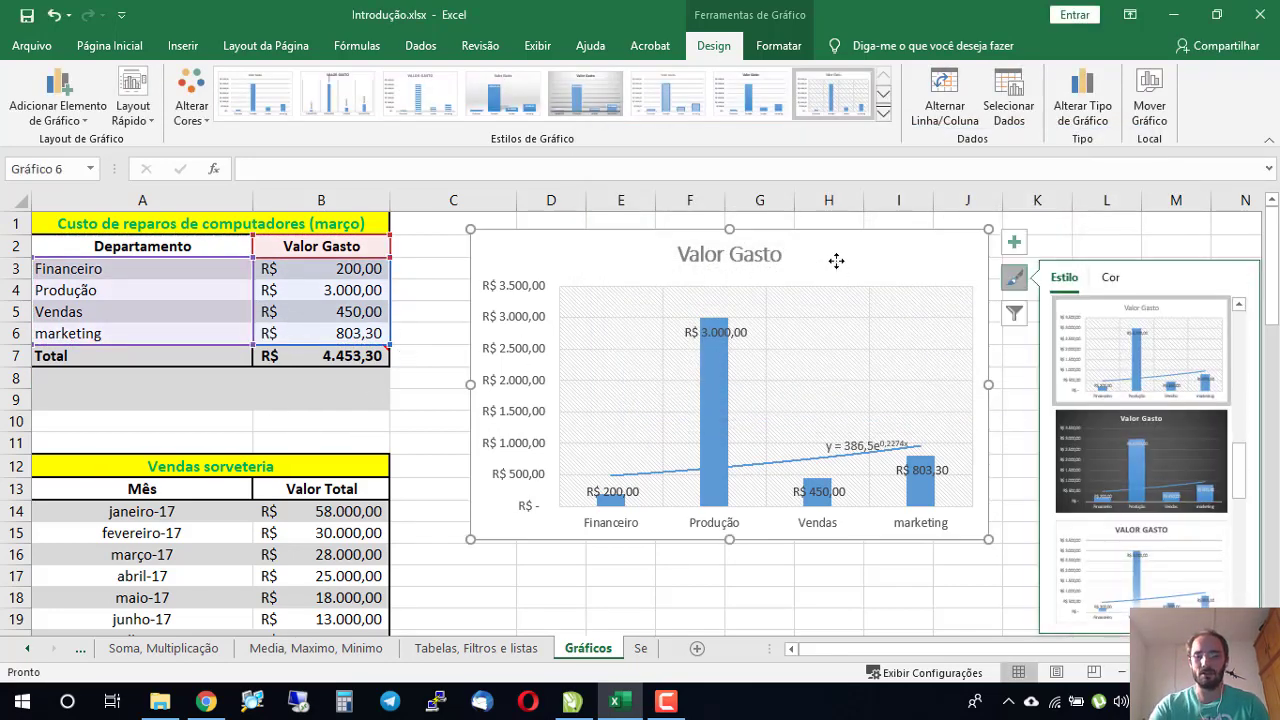
# Step: Replace the existing chart with a new clustered column chart of A2:B5, placed beside the repair costs table
pyautogui.press('Delete')
pyautogui.moveTo(124, 250); pyautogui.dragTo(345, 318)
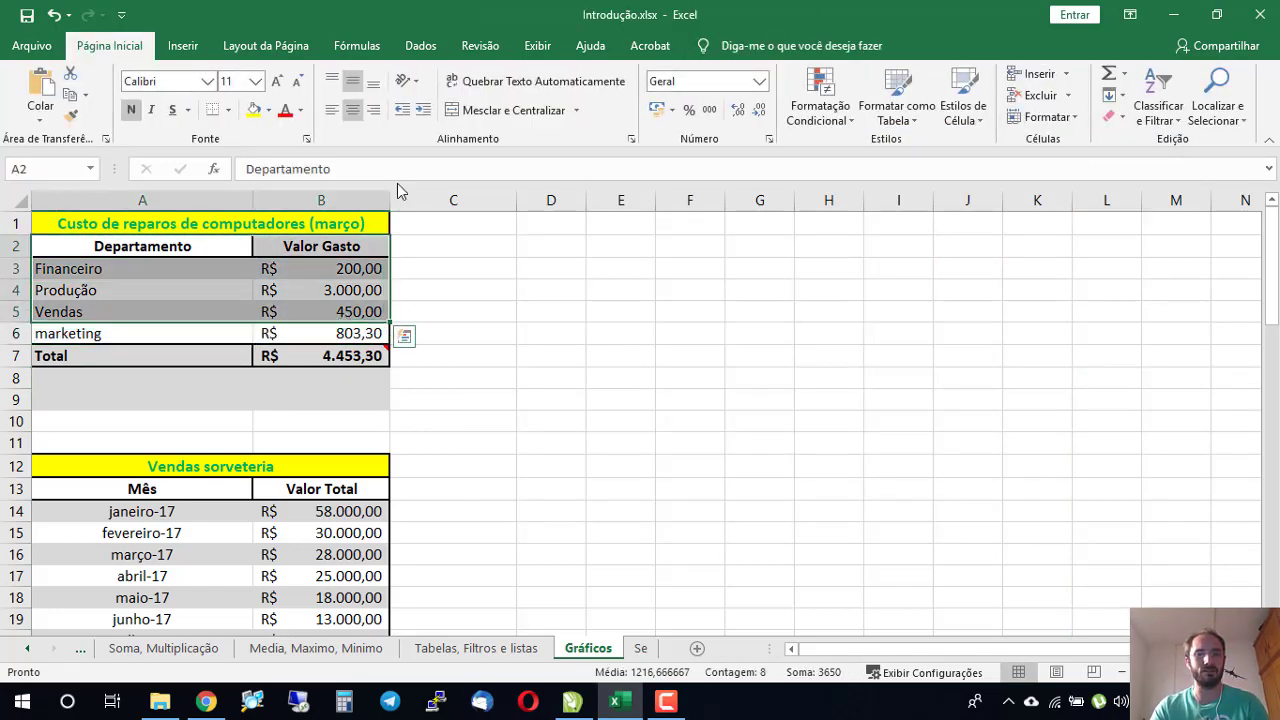
pyautogui.click(183, 45)
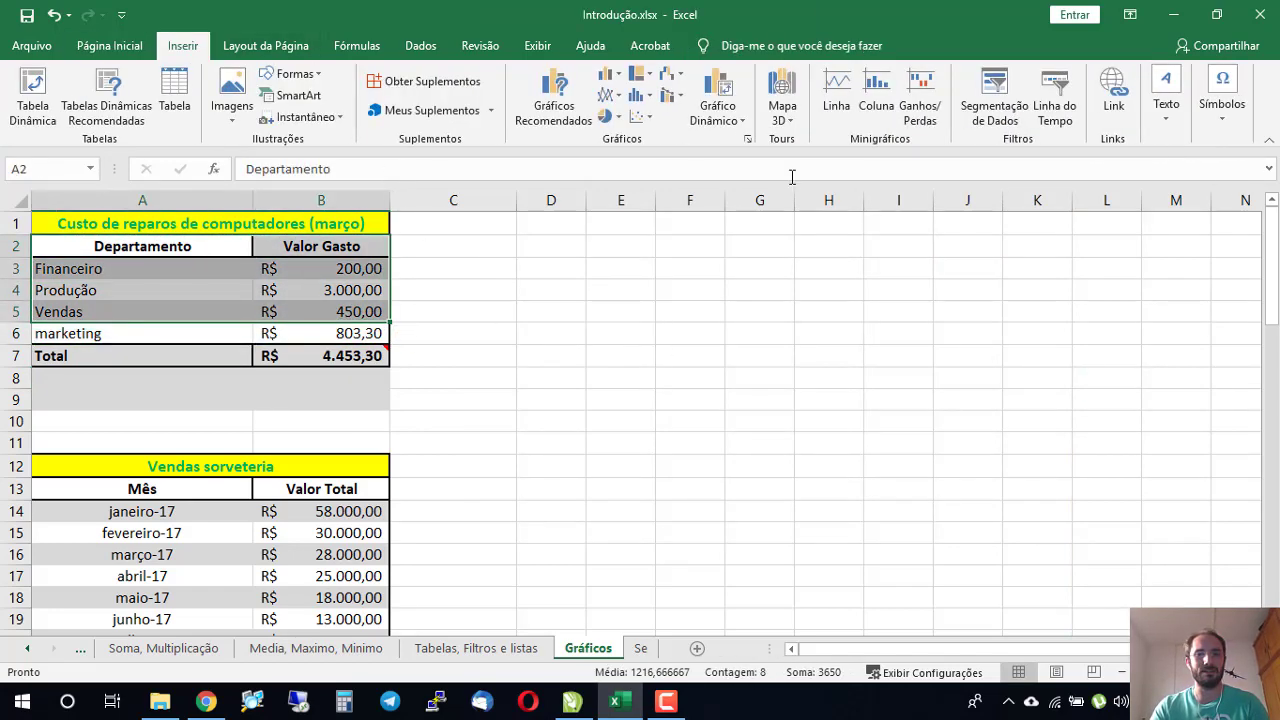
pyautogui.click(605, 76)
pyautogui.click(640, 137)
pyautogui.moveTo(802, 295); pyautogui.dragTo(961, 267)
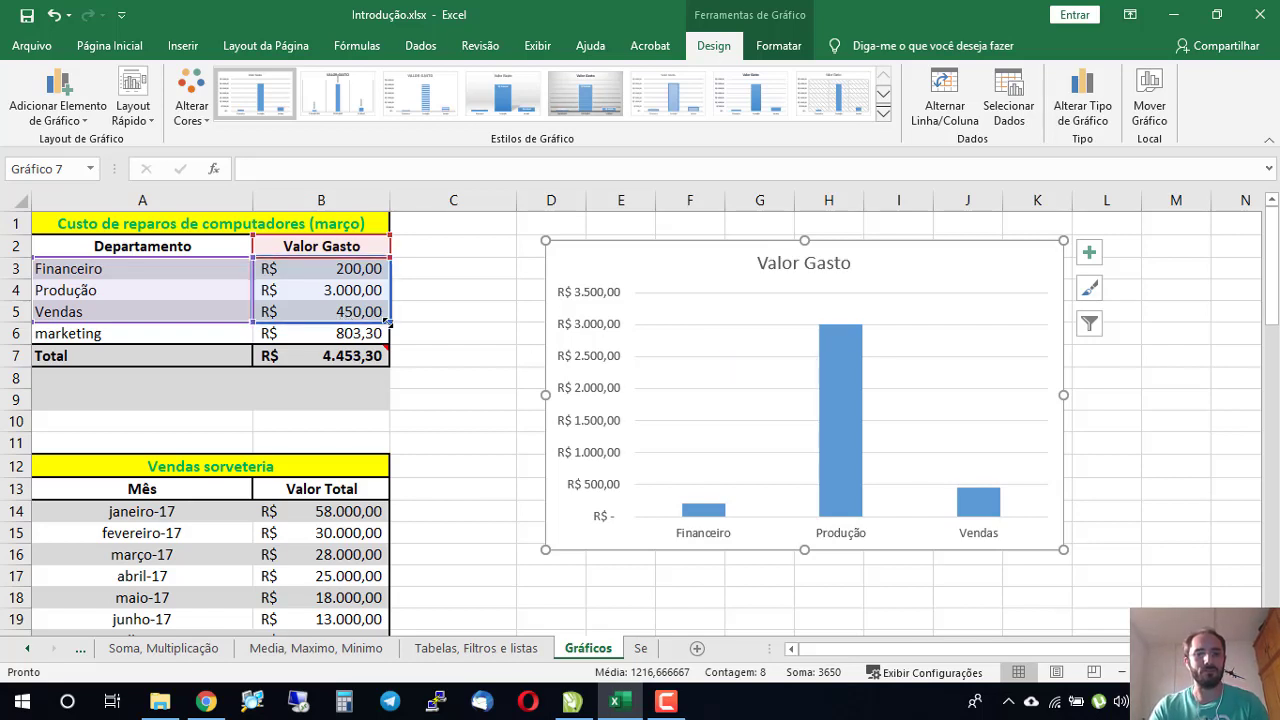
# Step: Extend the chart's data range on the sheet to include the marketing row and undo the extension
pyautogui.moveTo(391, 323); pyautogui.dragTo(387, 343)
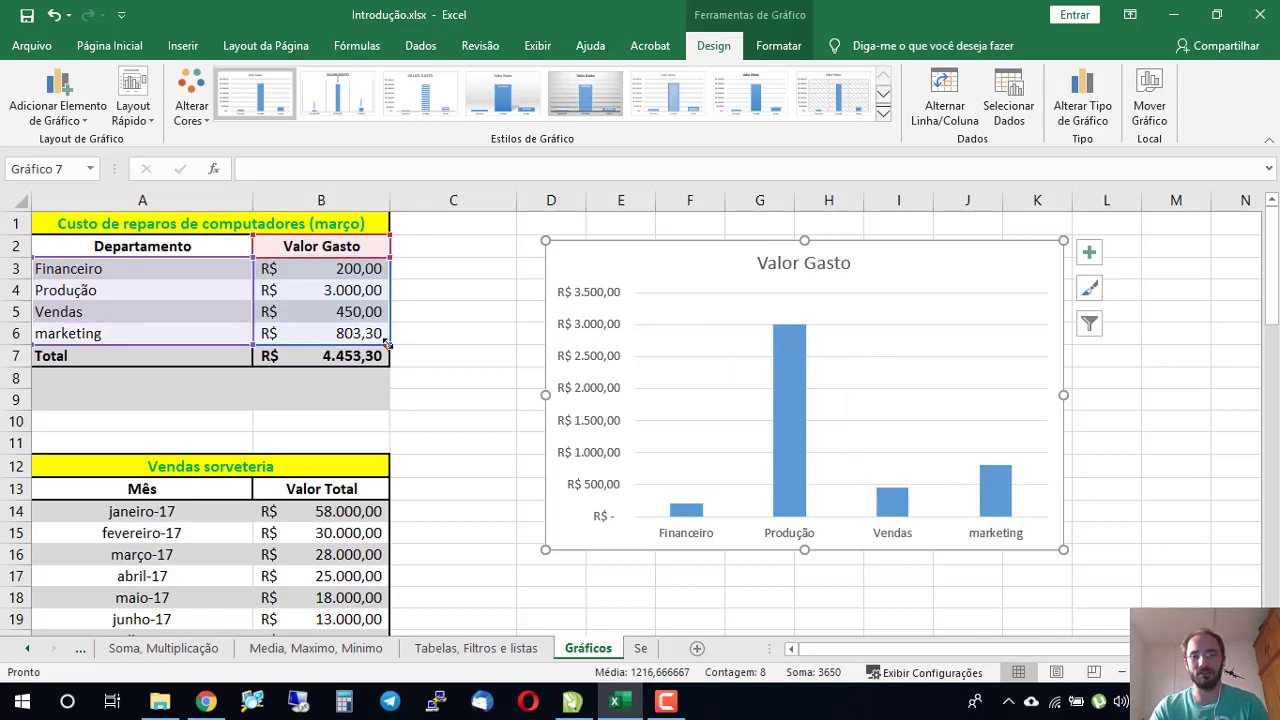
pyautogui.hotkey('ctrl', 'z')
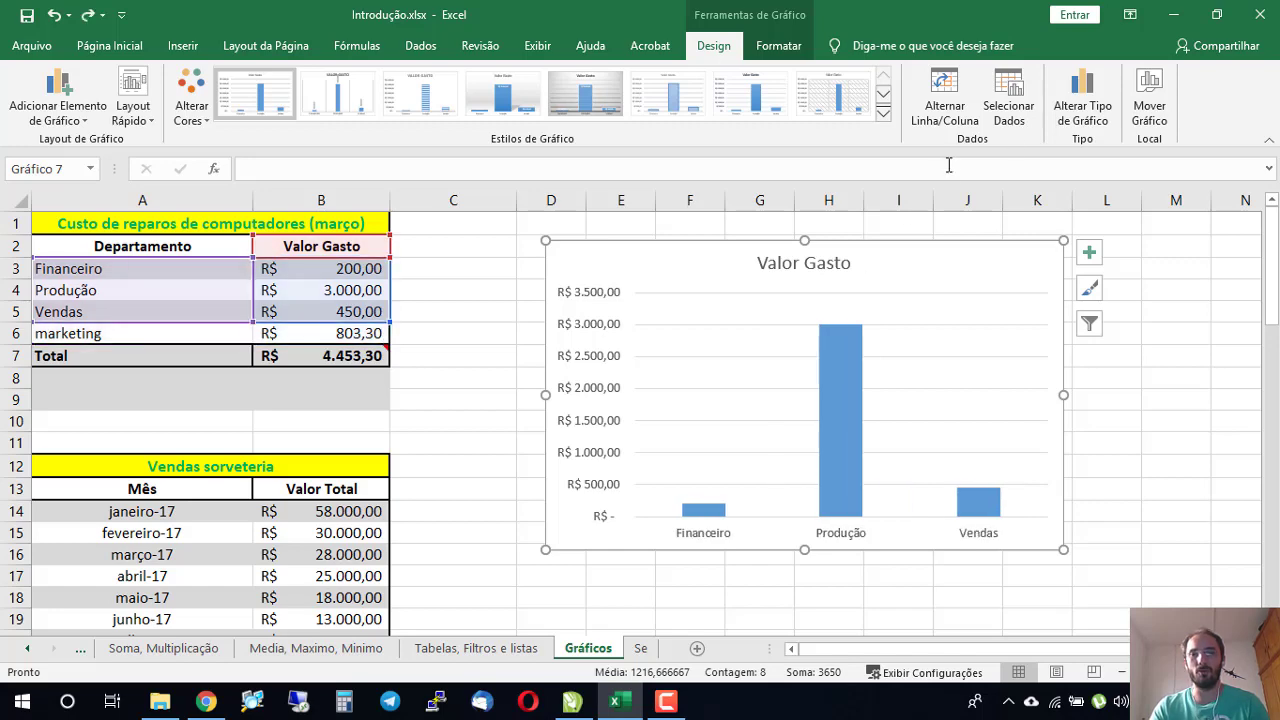
# Step: Set the chart's horizontal axis label range to A3:A6 in its data source
pyautogui.click(1008, 109)
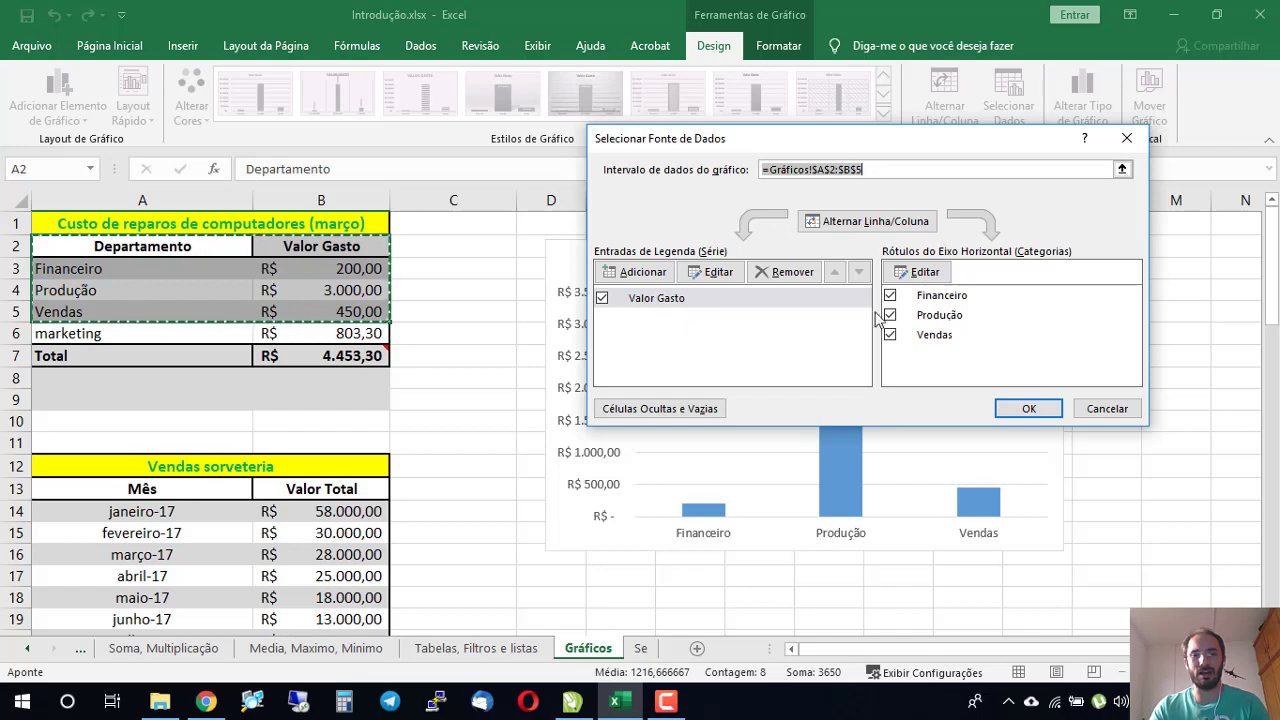
pyautogui.click(917, 273)
pyautogui.click(904, 285)
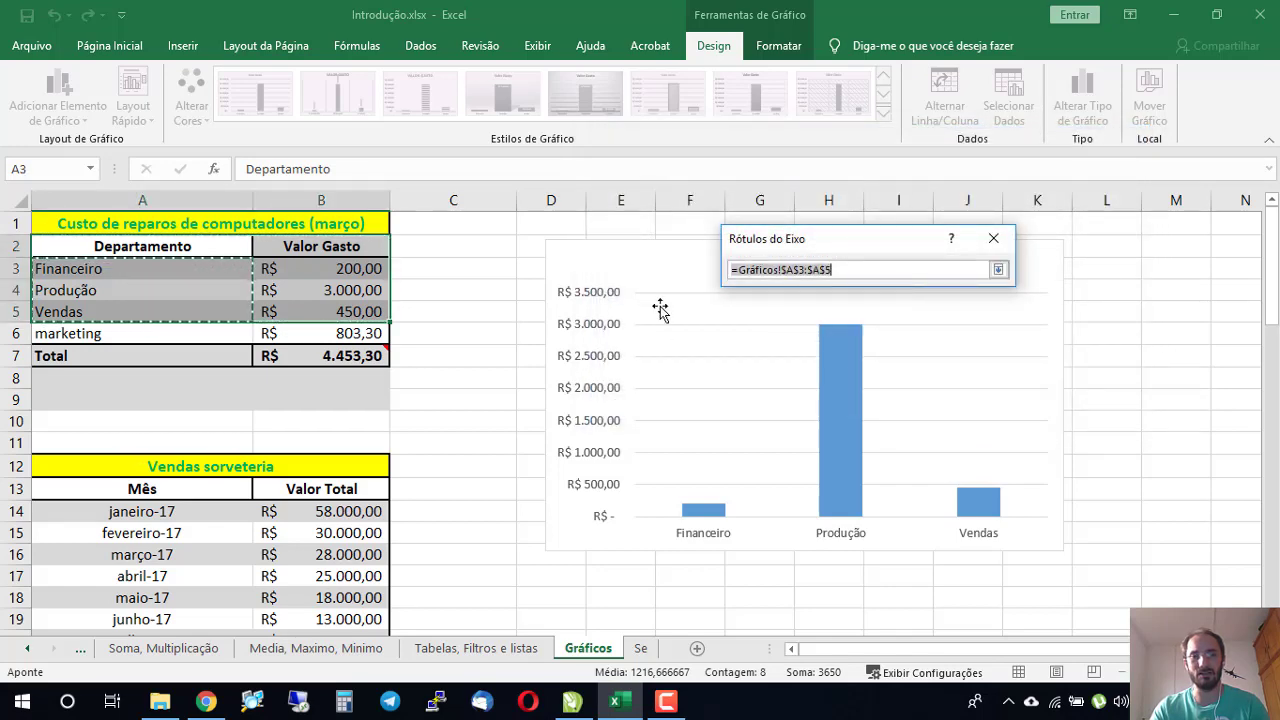
pyautogui.moveTo(194, 271); pyautogui.dragTo(205, 336)
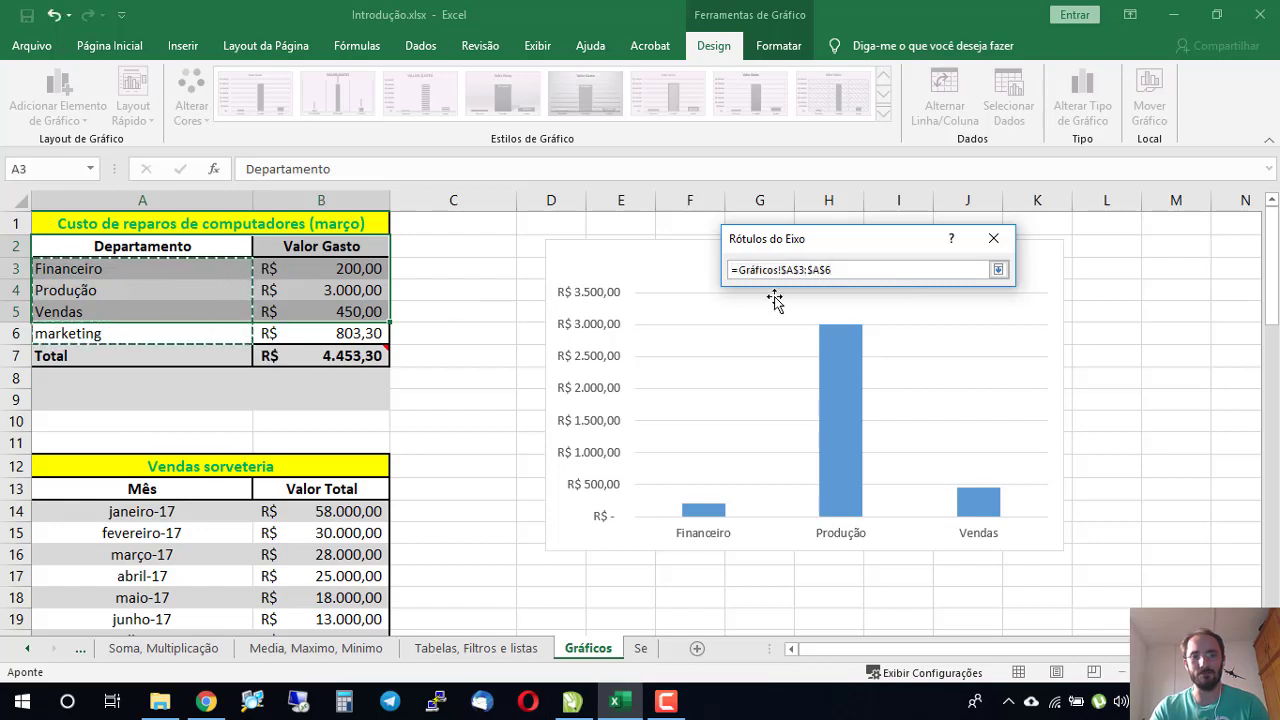
pyautogui.click(997, 269)
pyautogui.click(896, 309)
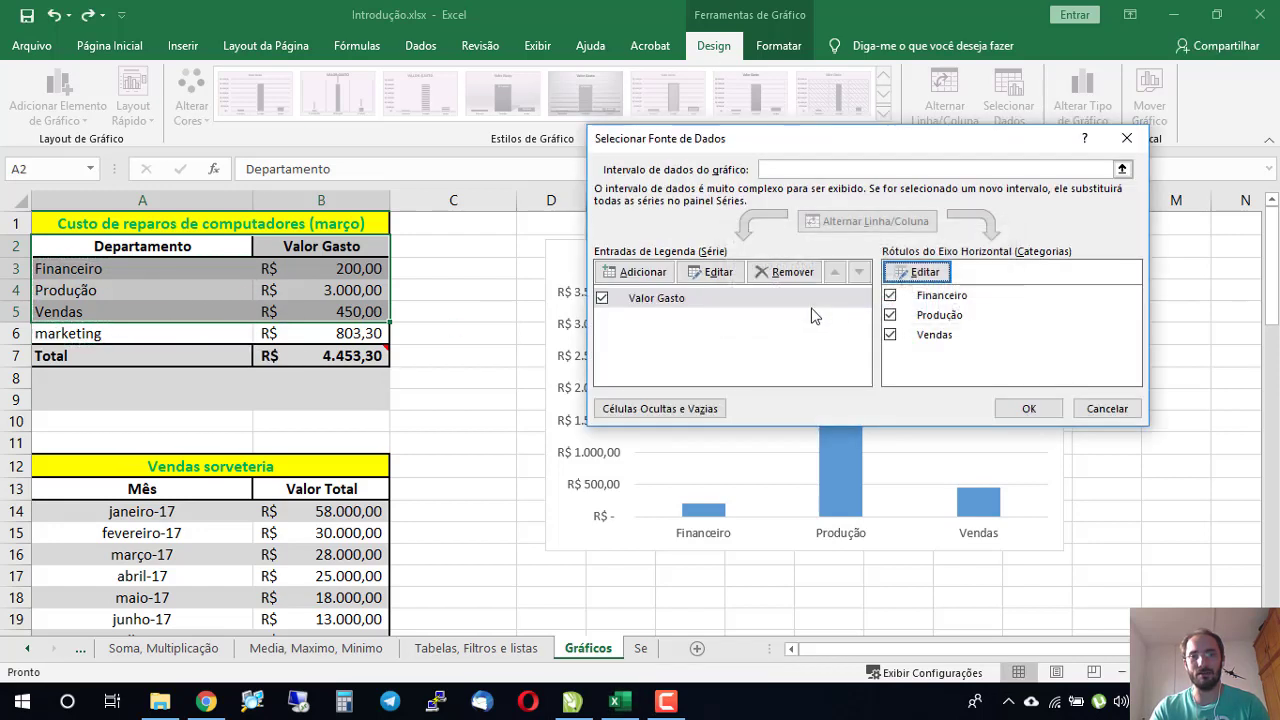
# Step: Set the Valor Gasto series values to B3:B6 and apply the chart's data source changes
pyautogui.click(657, 300)
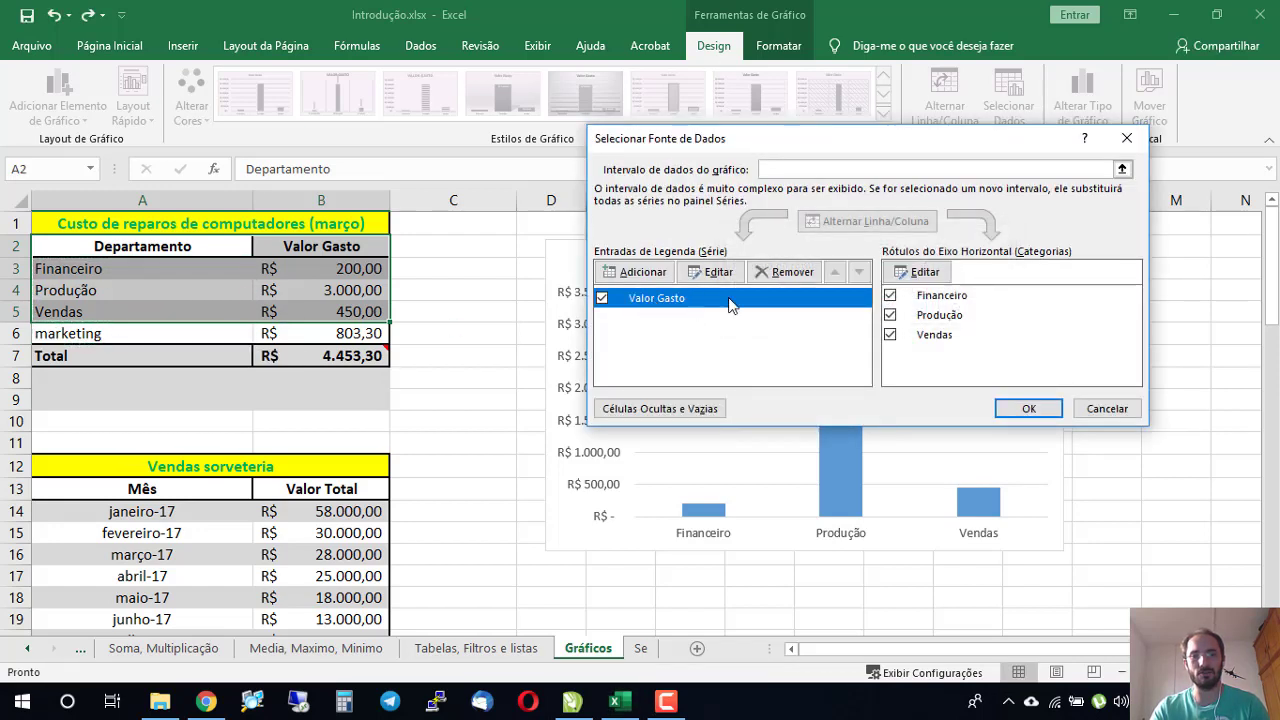
pyautogui.click(710, 272)
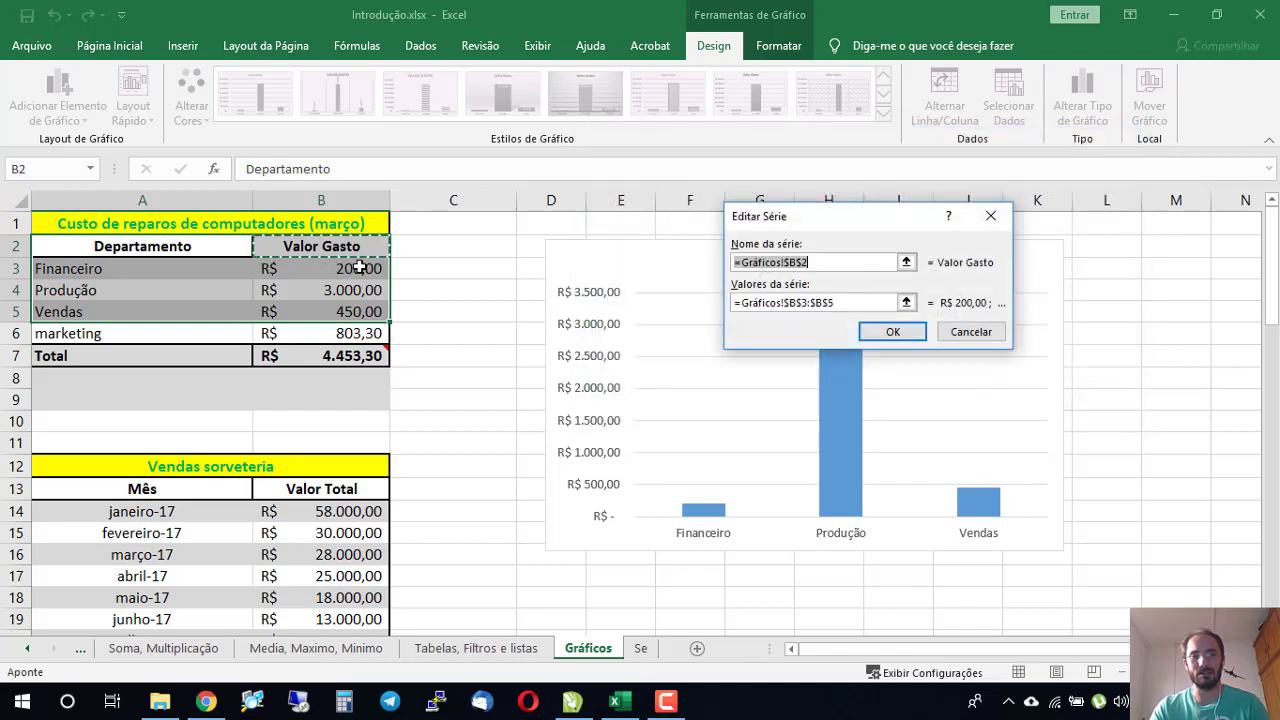
pyautogui.moveTo(360, 267); pyautogui.dragTo(362, 285)
pyautogui.press('Escape')
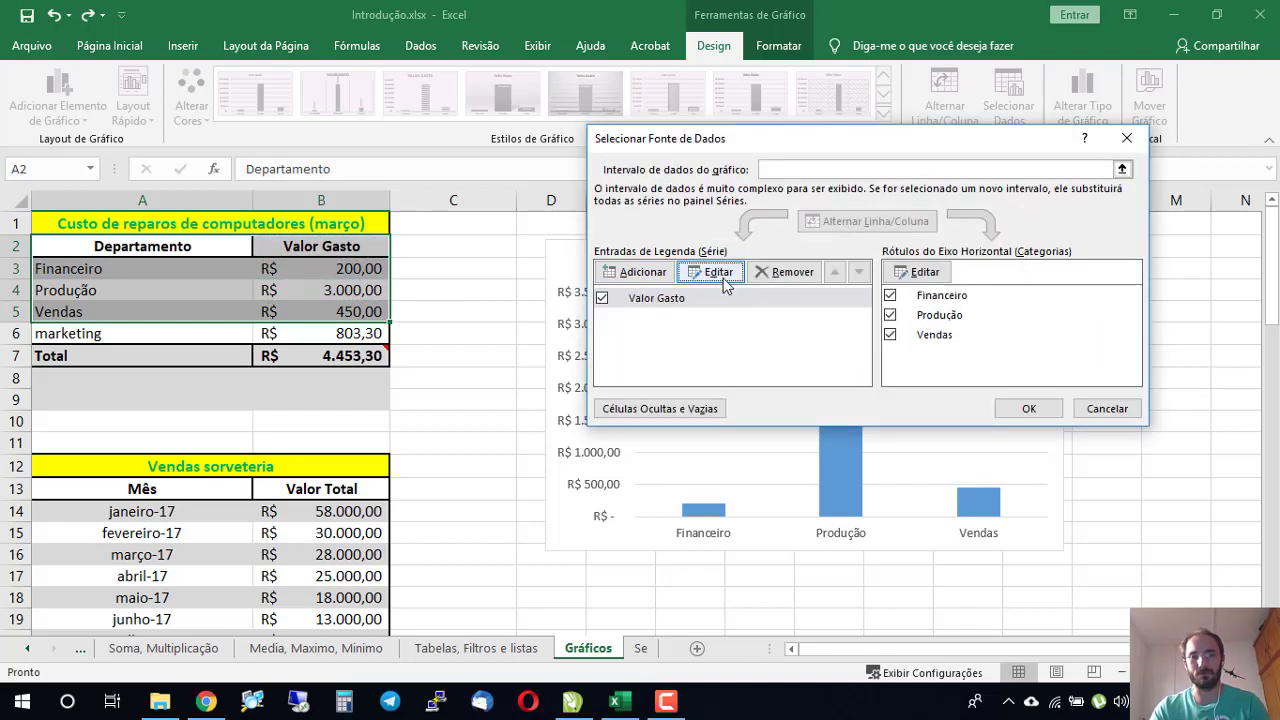
pyautogui.click(724, 282)
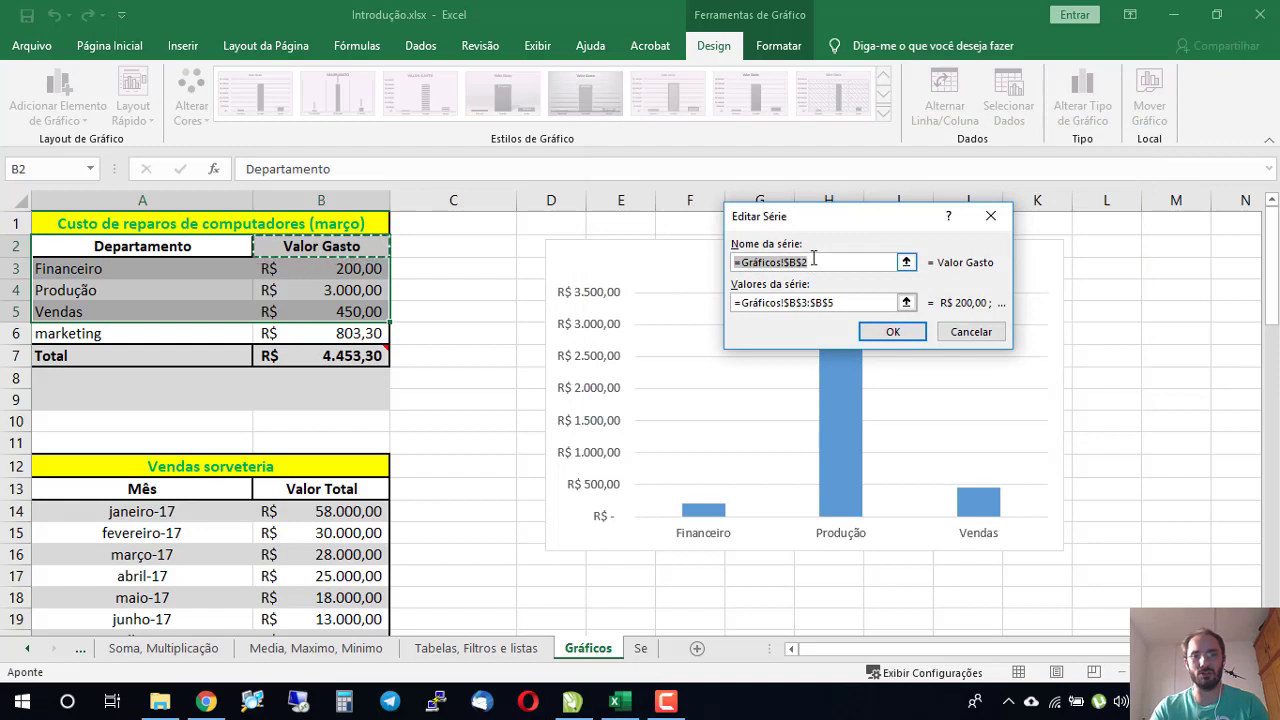
pyautogui.click(906, 302)
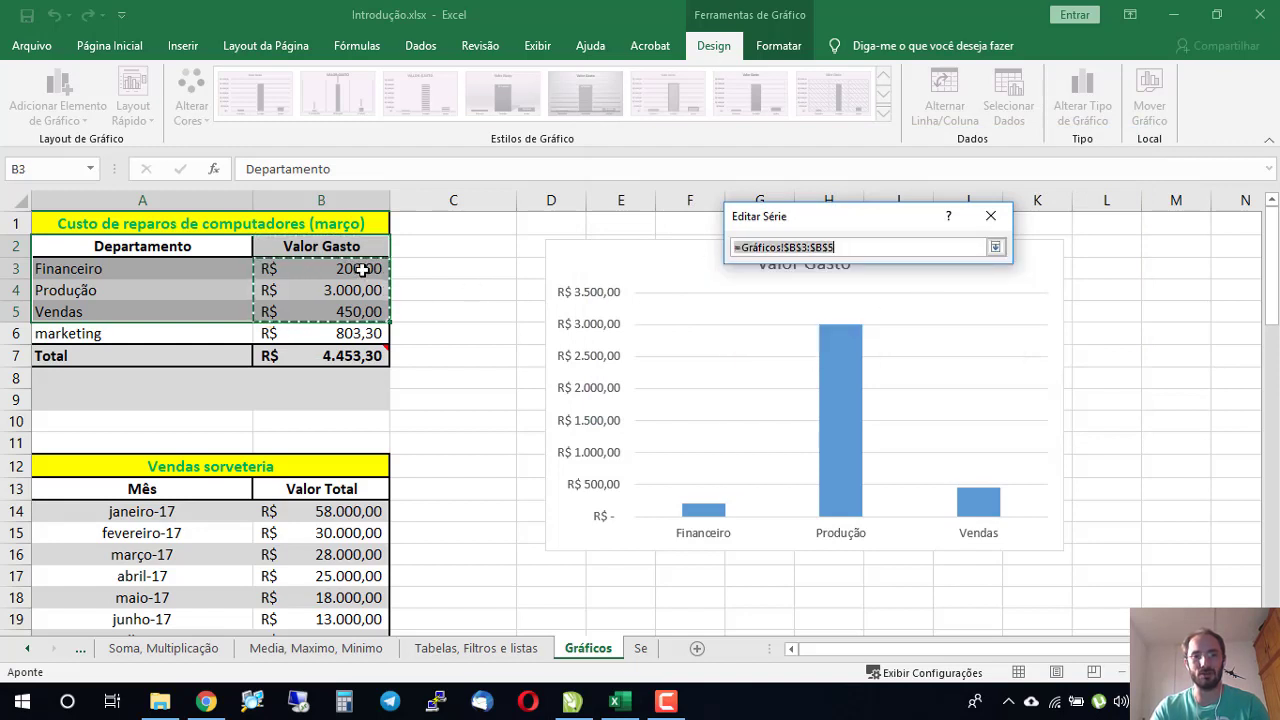
pyautogui.moveTo(365, 268); pyautogui.dragTo(366, 334)
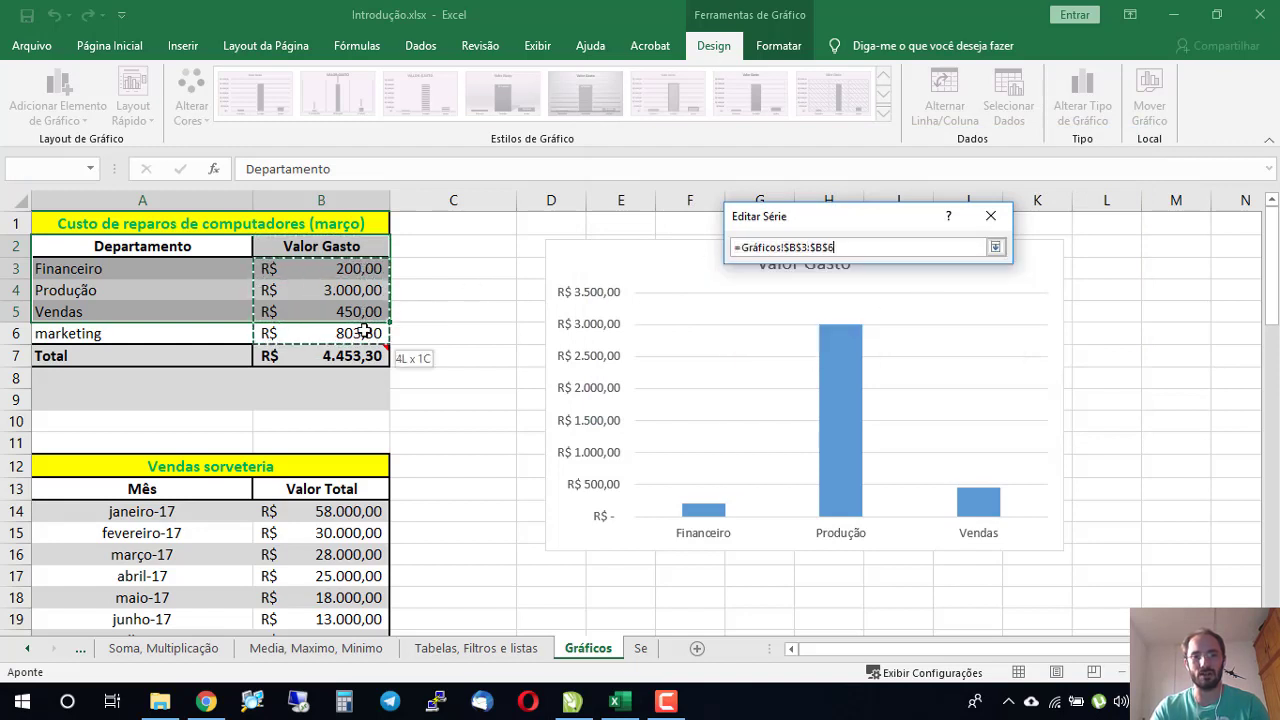
pyautogui.click(995, 246)
pyautogui.click(895, 332)
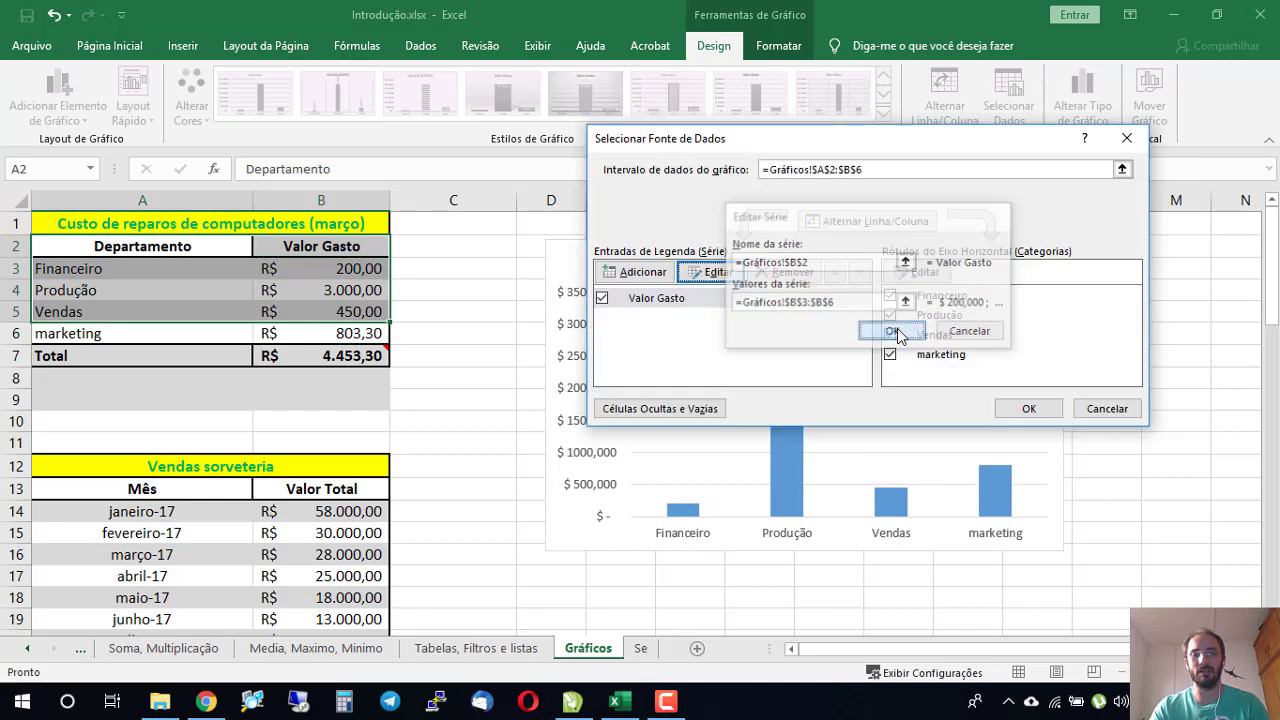
pyautogui.click(1006, 407)
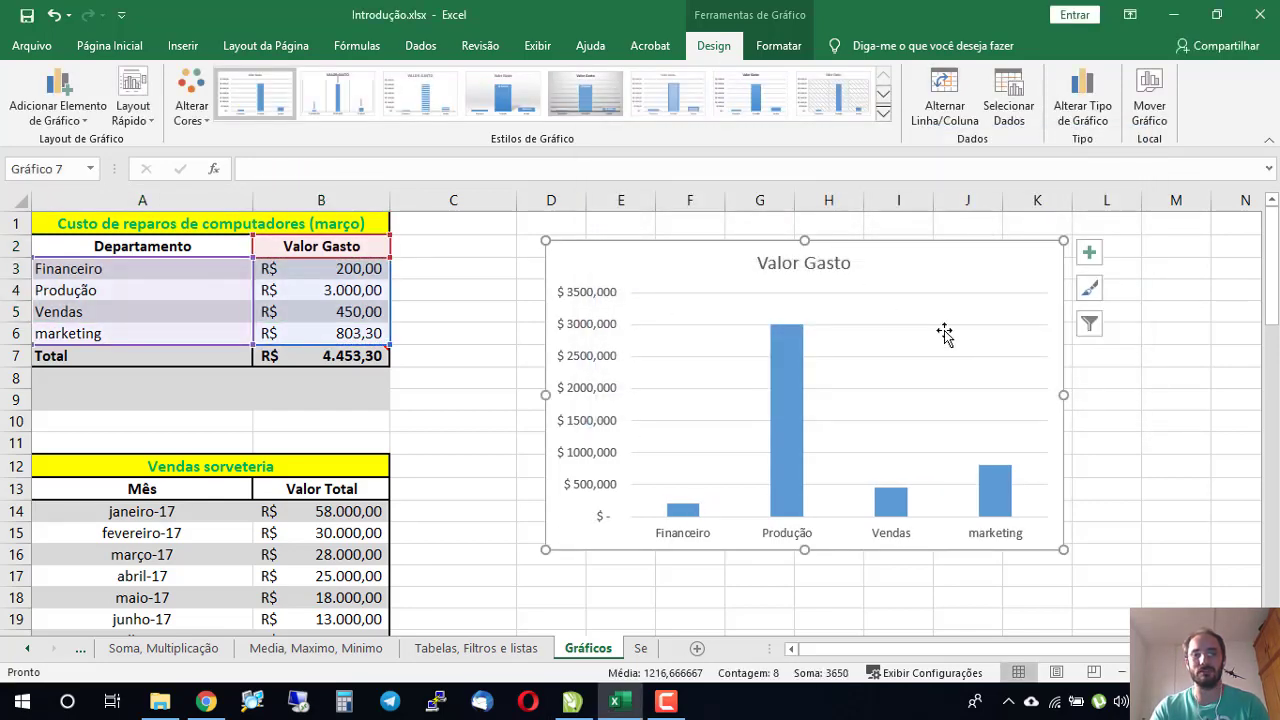
# Step: Move the chart slightly up and extend its data range on the sheet to include the Total row
pyautogui.moveTo(945, 281); pyautogui.dragTo(941, 266)
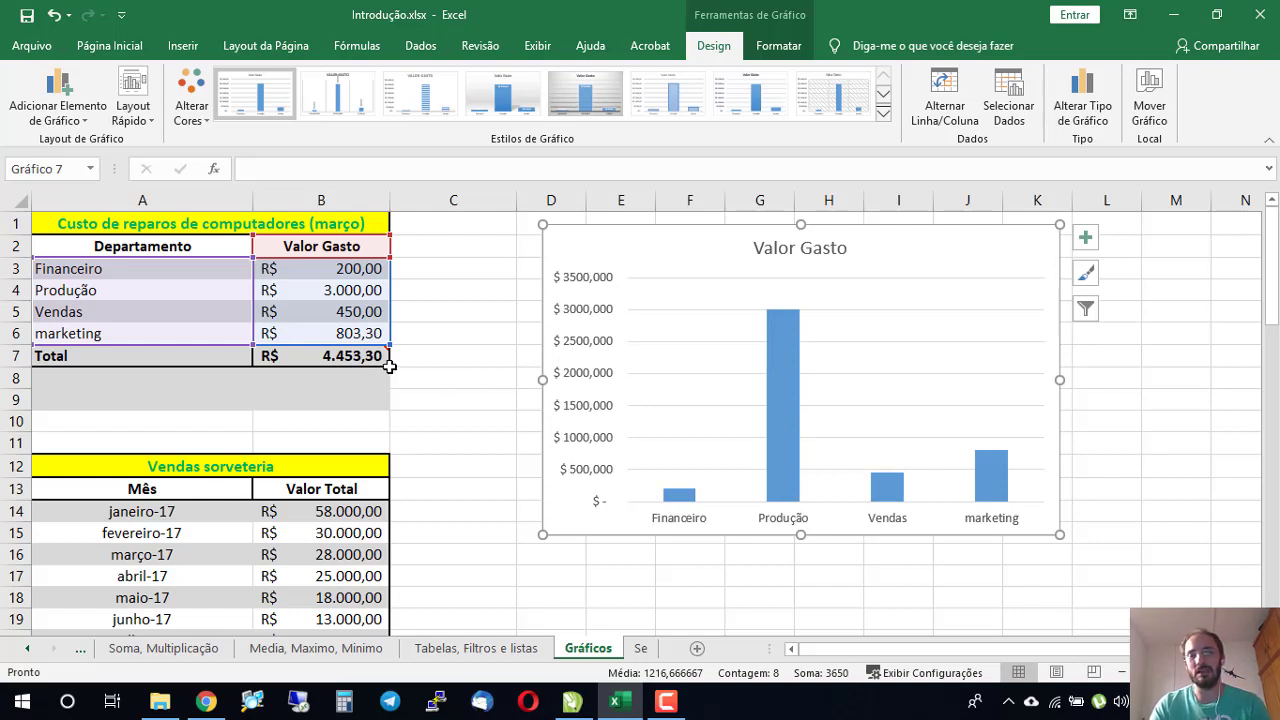
pyautogui.moveTo(382, 366); pyautogui.dragTo(382, 367)
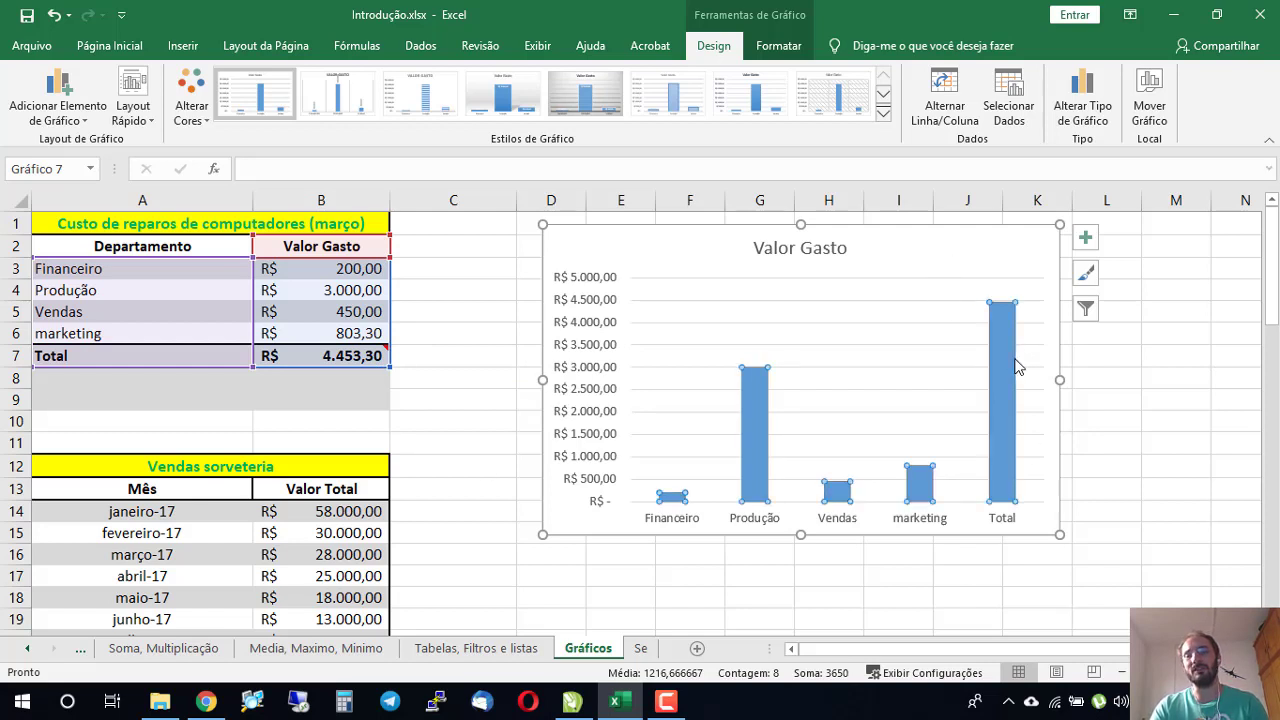
# Step: Examine how the Total column compares with the individual department columns in the chart
pyautogui.click(1010, 356)
pyautogui.moveTo(1003, 355)
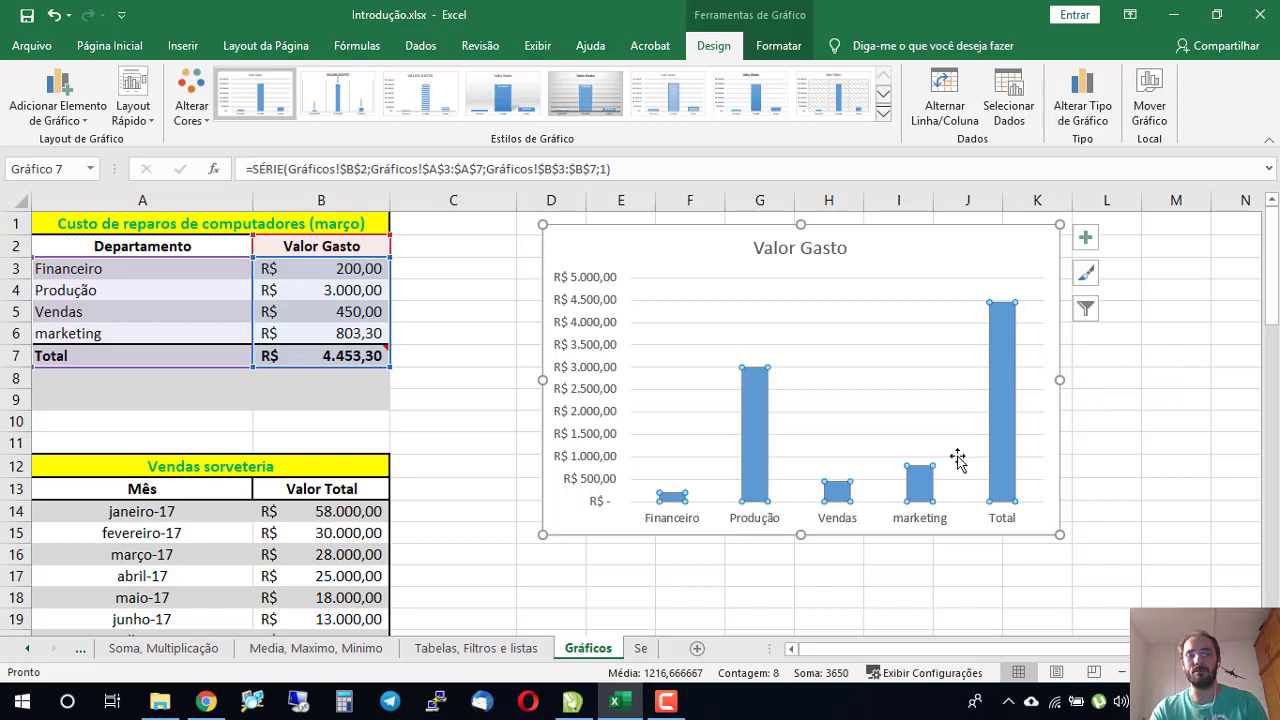
pyautogui.click(974, 248)
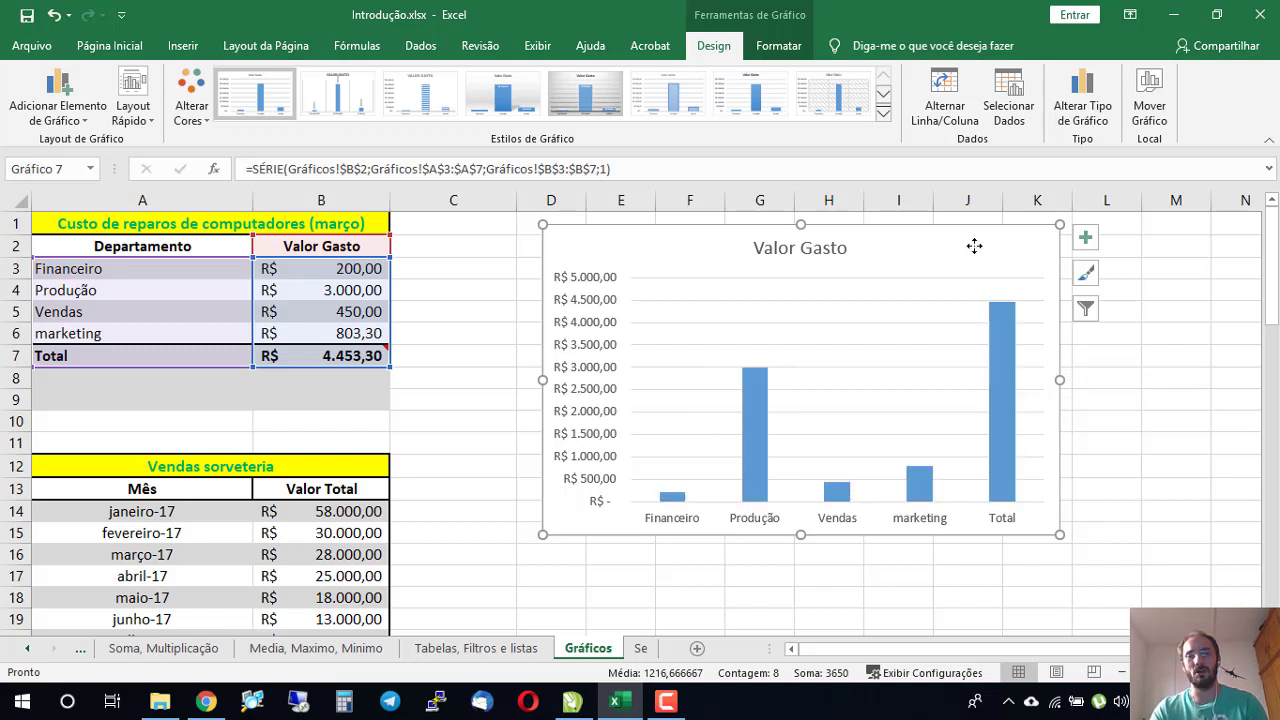
pyautogui.click(1000, 348)
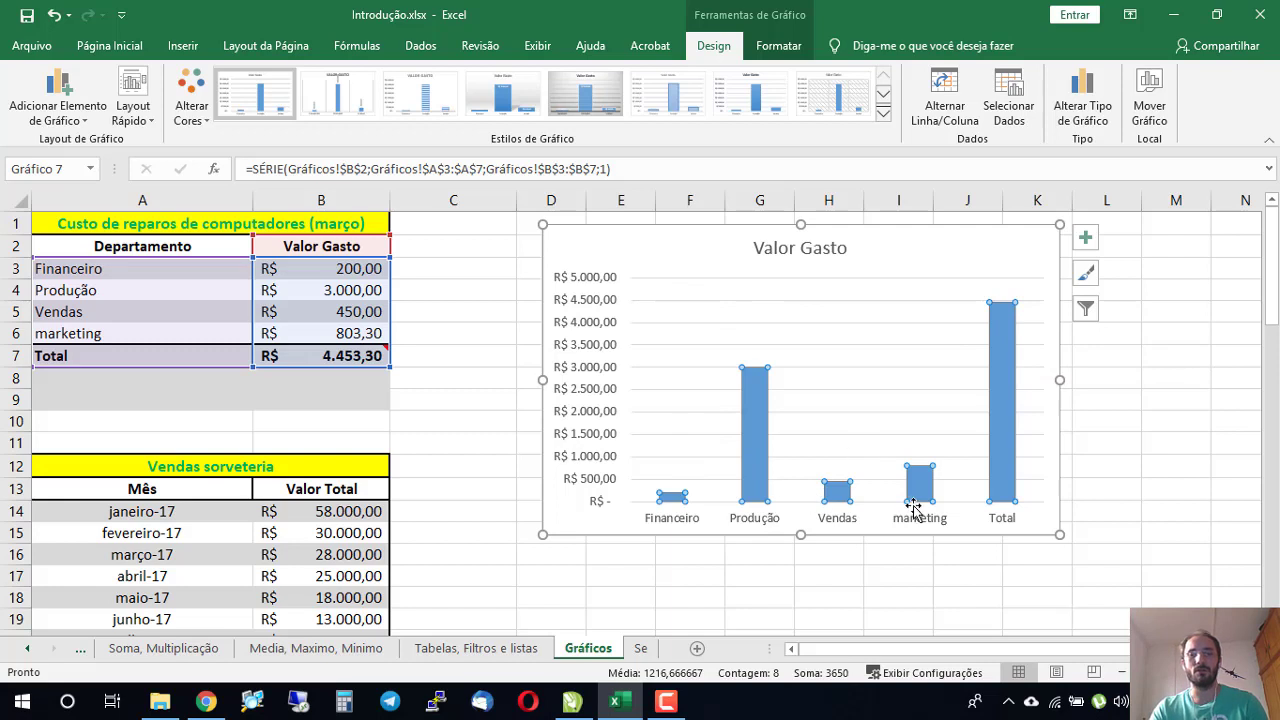
pyautogui.moveTo(912, 482)
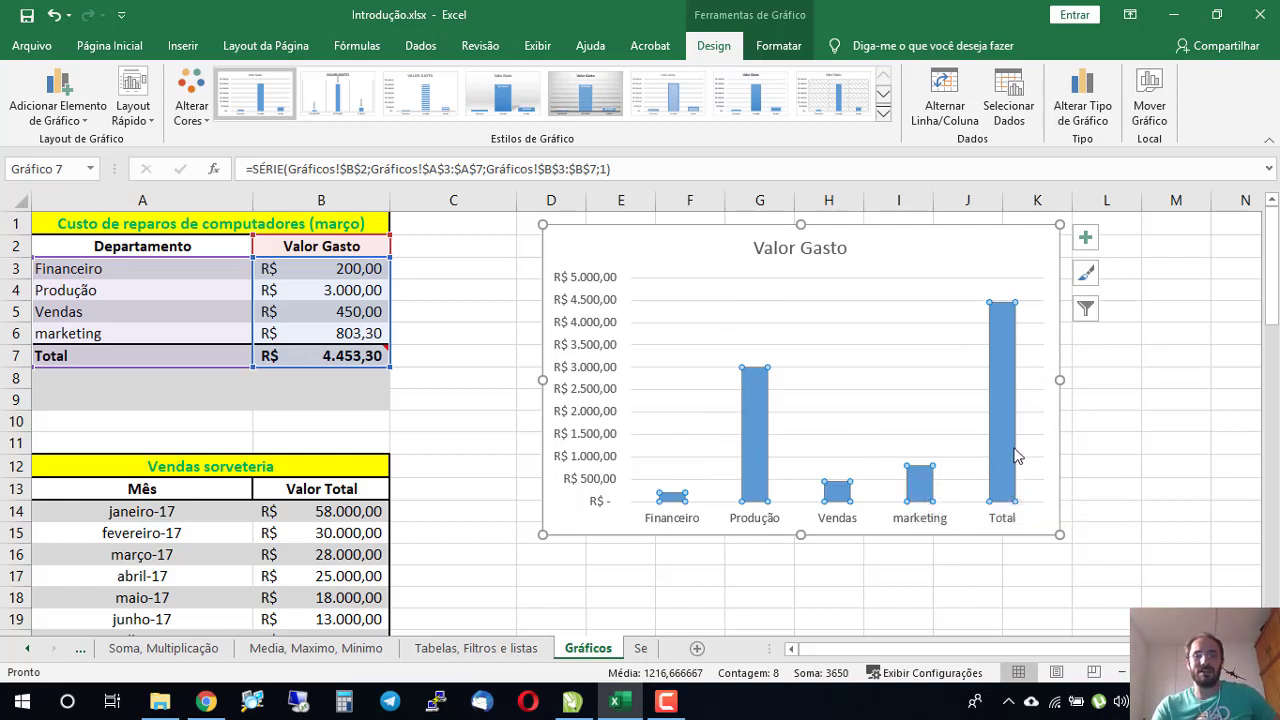
pyautogui.click(1000, 532)
pyautogui.click(1006, 433)
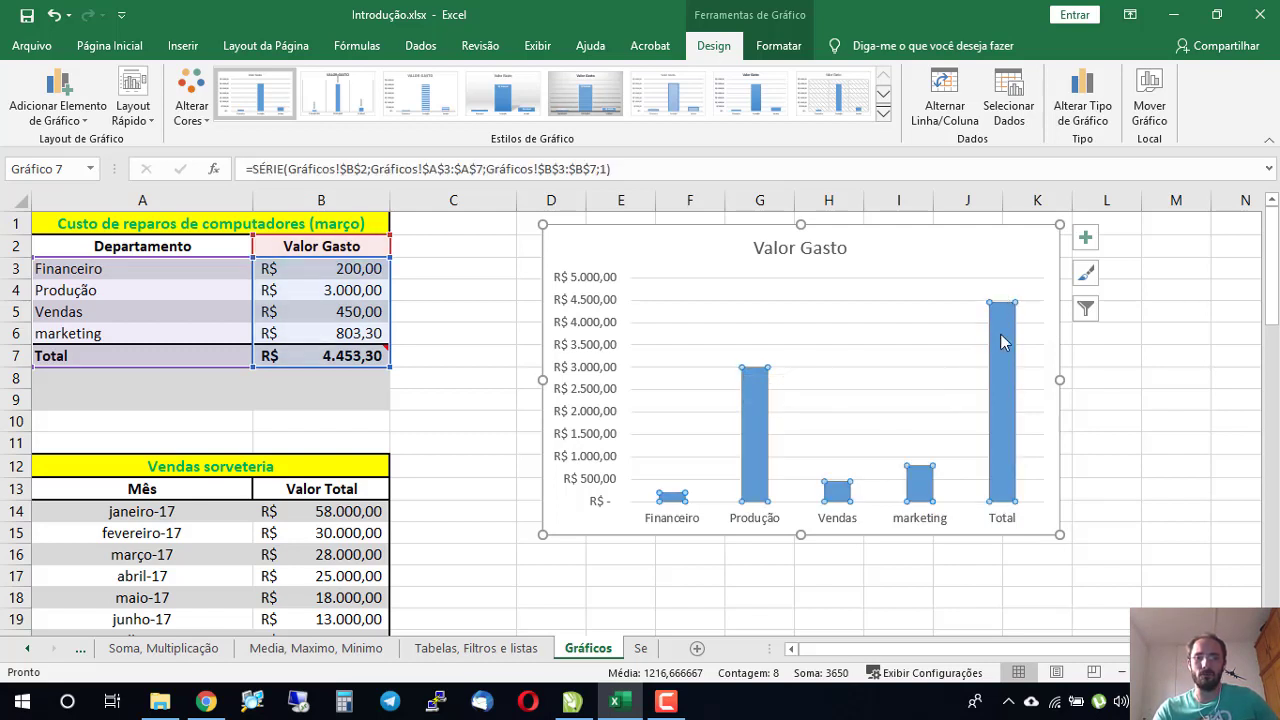
pyautogui.moveTo(770, 386)
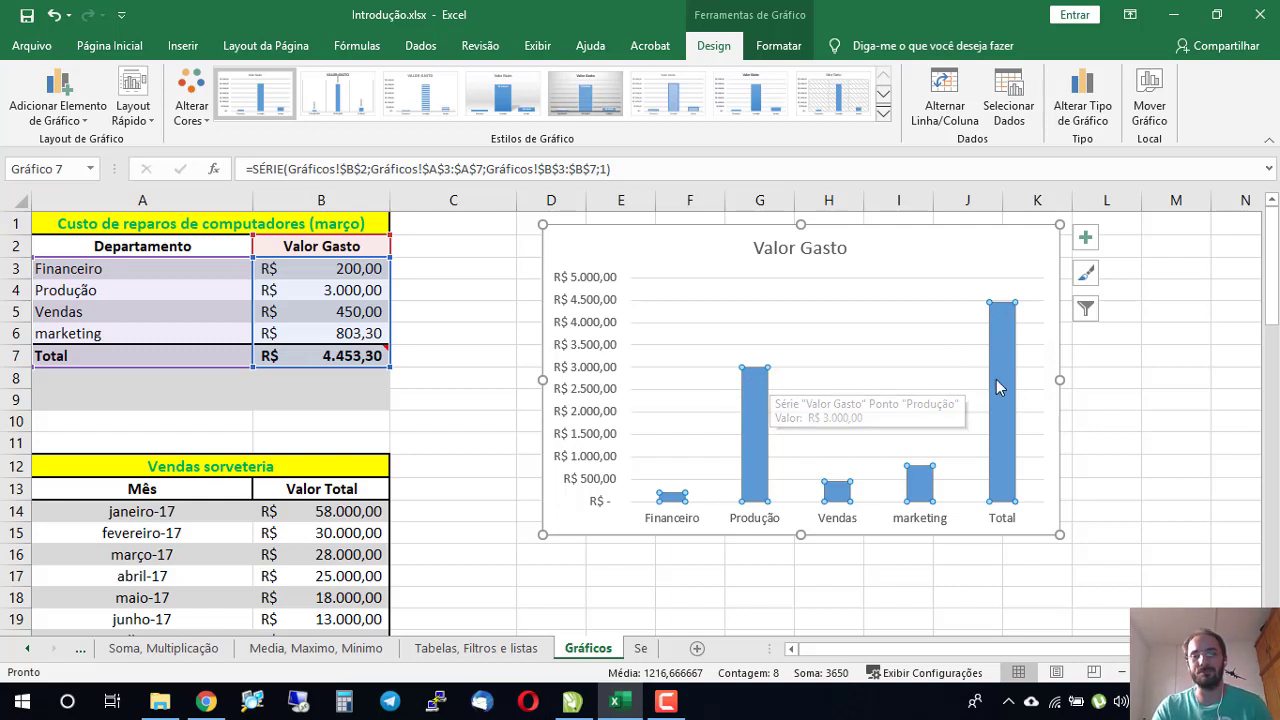
pyautogui.click(955, 257)
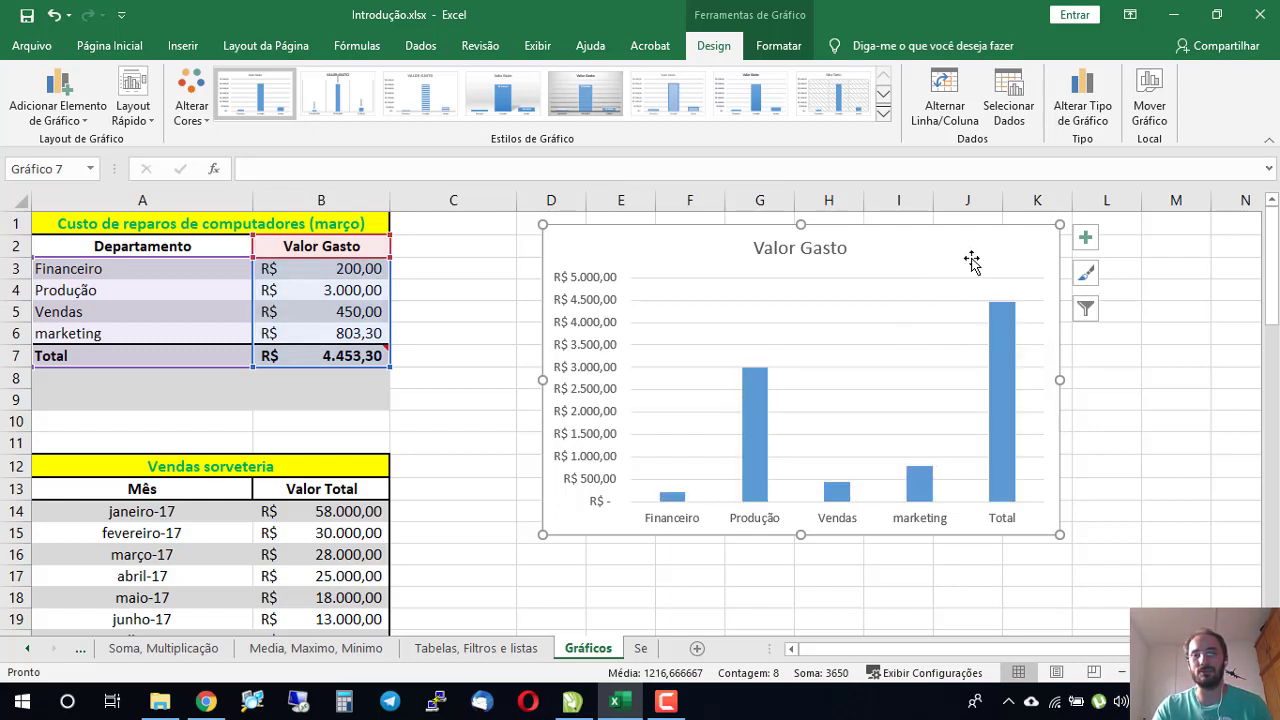
# Step: Shrink the column chart's data range on the sheet to exclude the Total row
pyautogui.click(999, 371)
pyautogui.moveTo(394, 368); pyautogui.dragTo(387, 342)
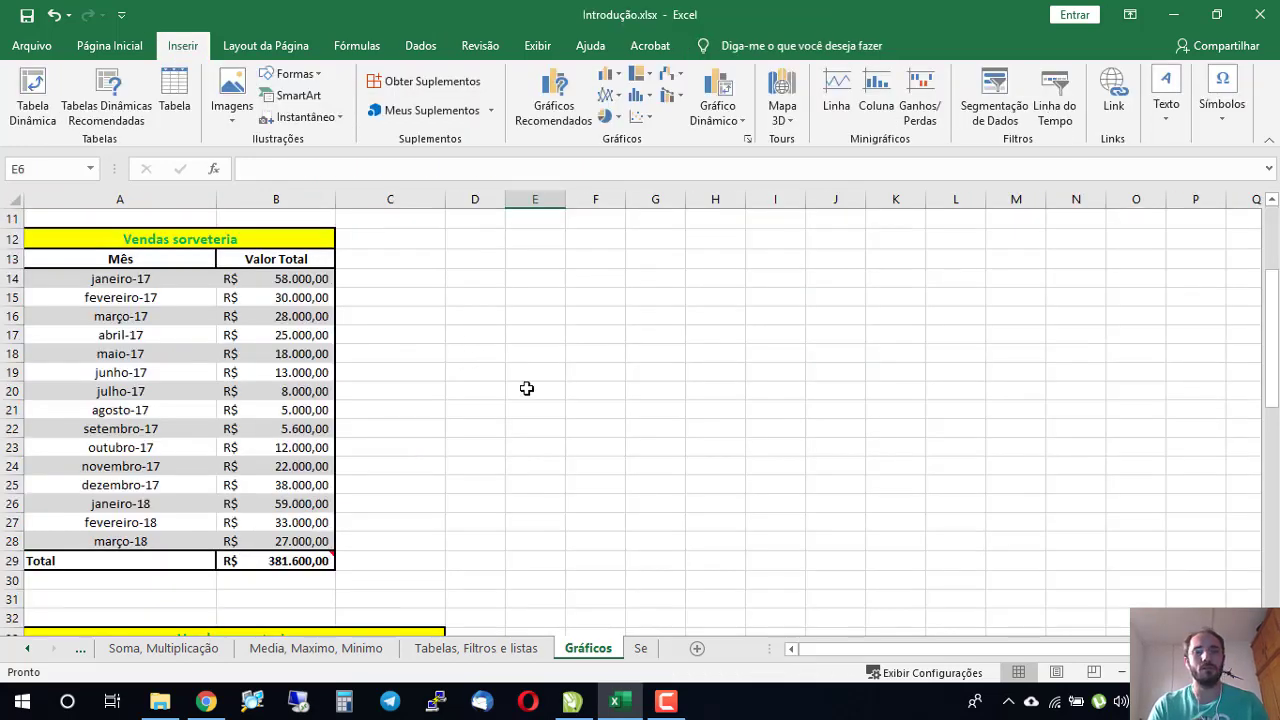
# Step: Examine the Vendas sorveteria table's months and sales values in A13:B28
pyautogui.click(592, 390)
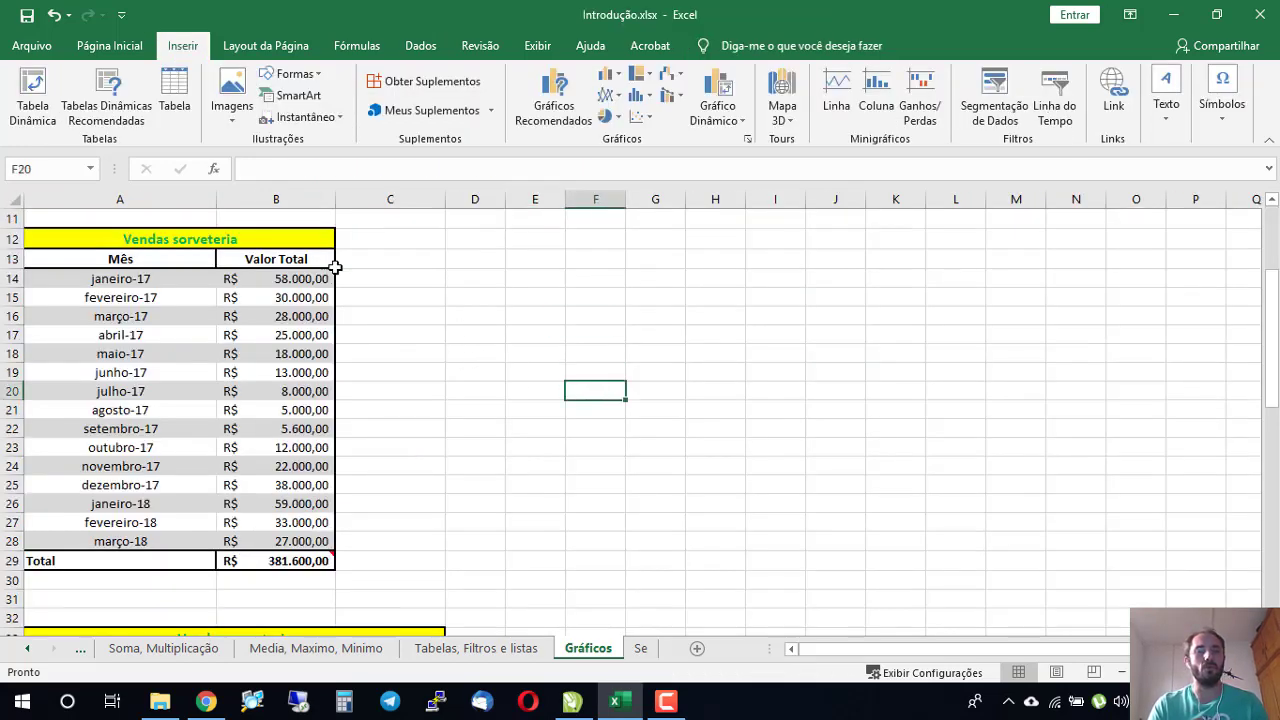
pyautogui.click(113, 281)
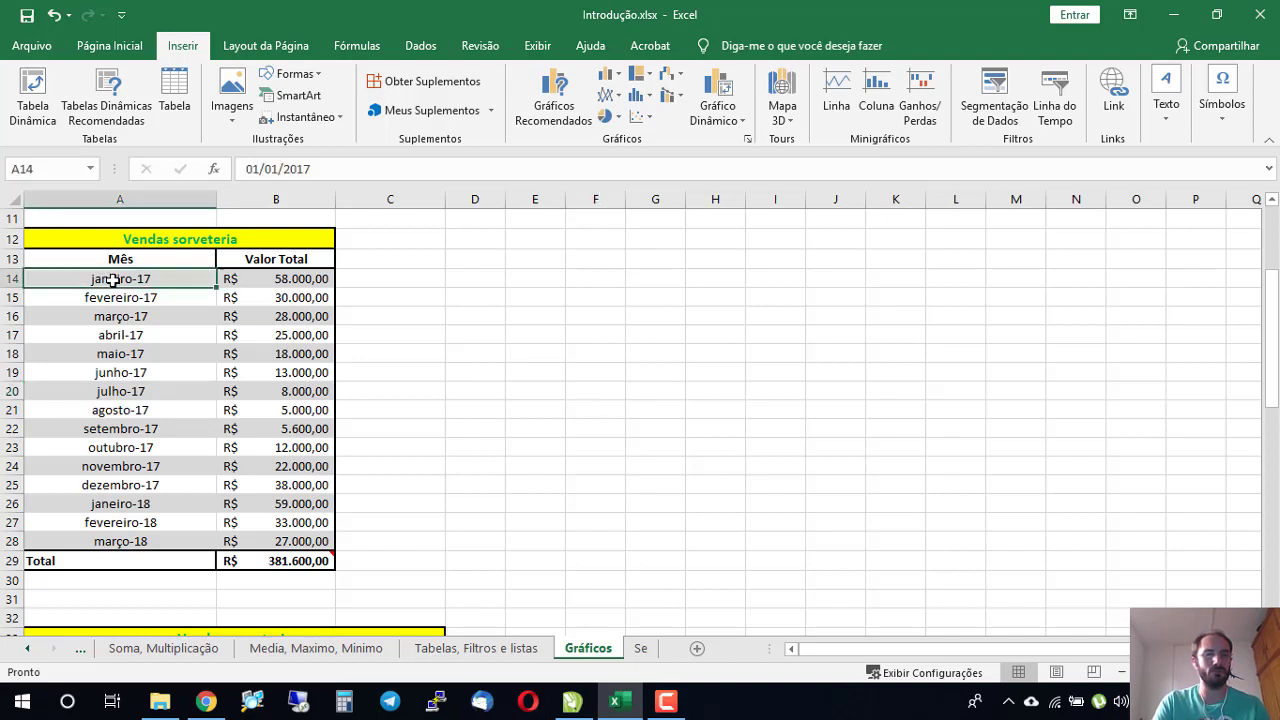
pyautogui.click(147, 541)
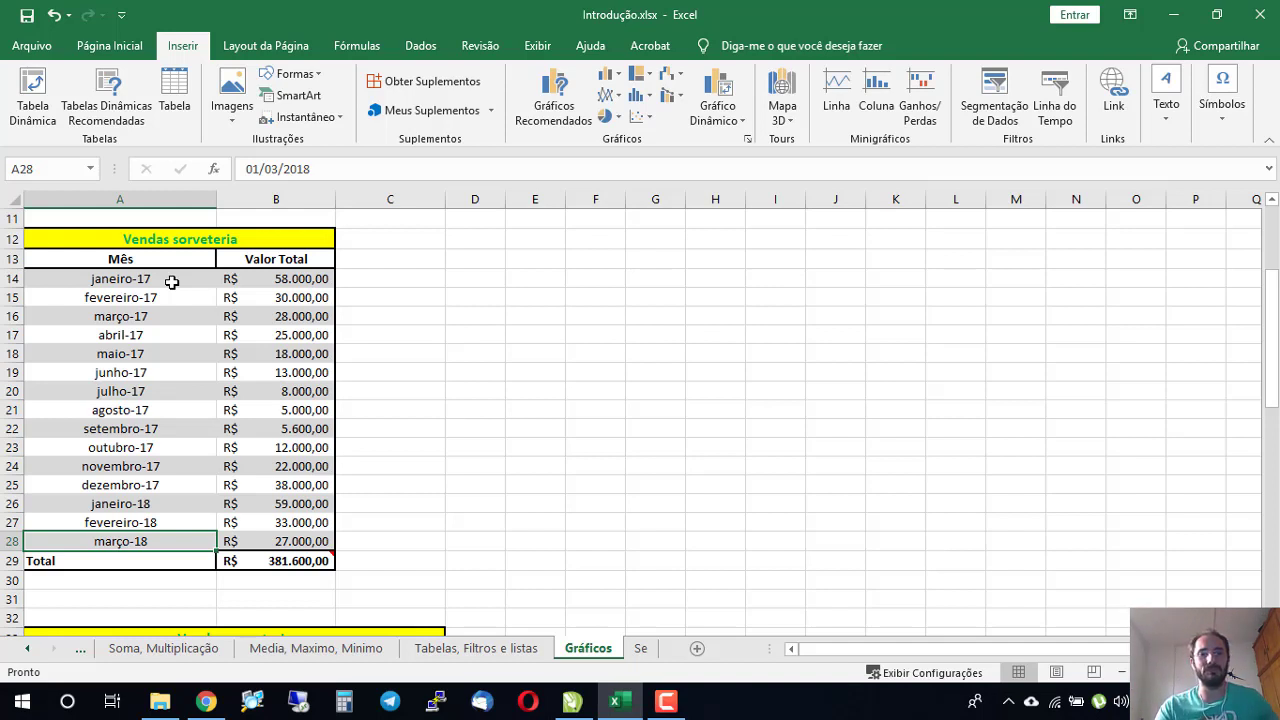
pyautogui.moveTo(112, 262); pyautogui.dragTo(320, 541)
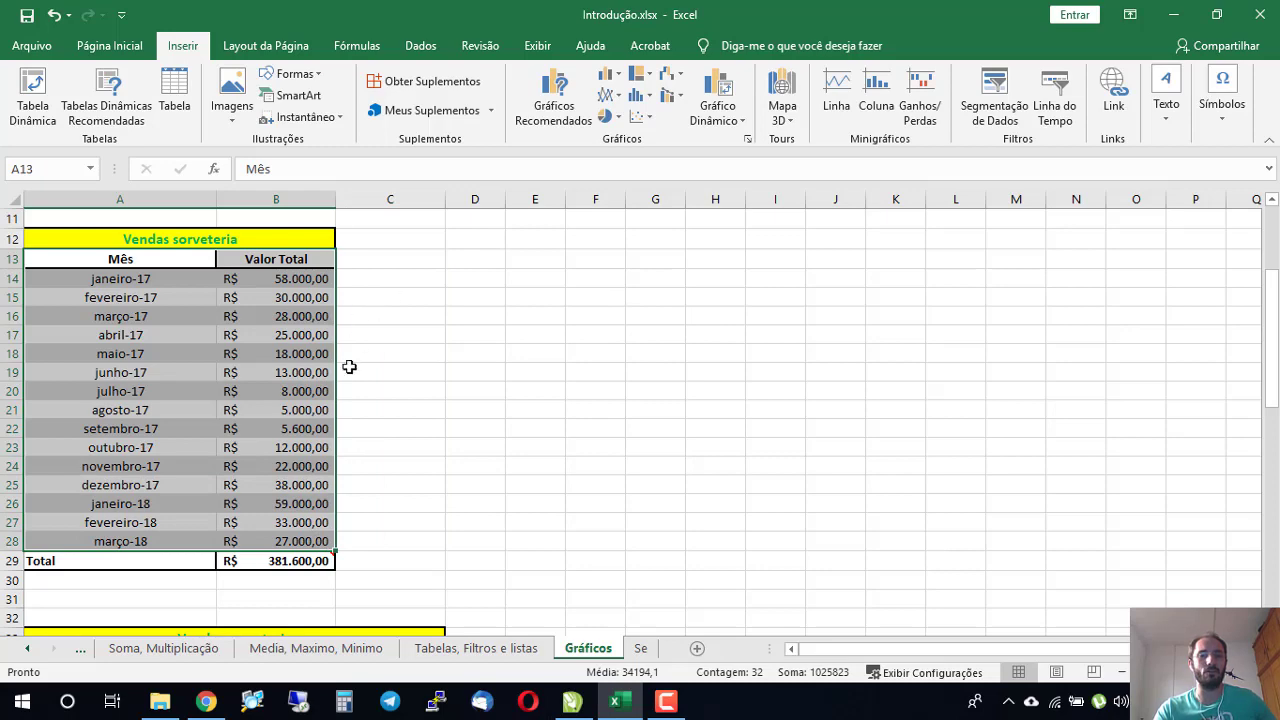
pyautogui.scroll(2, 349, 367)
pyautogui.click(580, 374)
# Step: Insert a 2D pie chart from the department repair costs in A2:B6 and move it slightly up and to the right
pyautogui.scroll(2, 580, 374)
pyautogui.moveTo(100, 240); pyautogui.dragTo(305, 318)
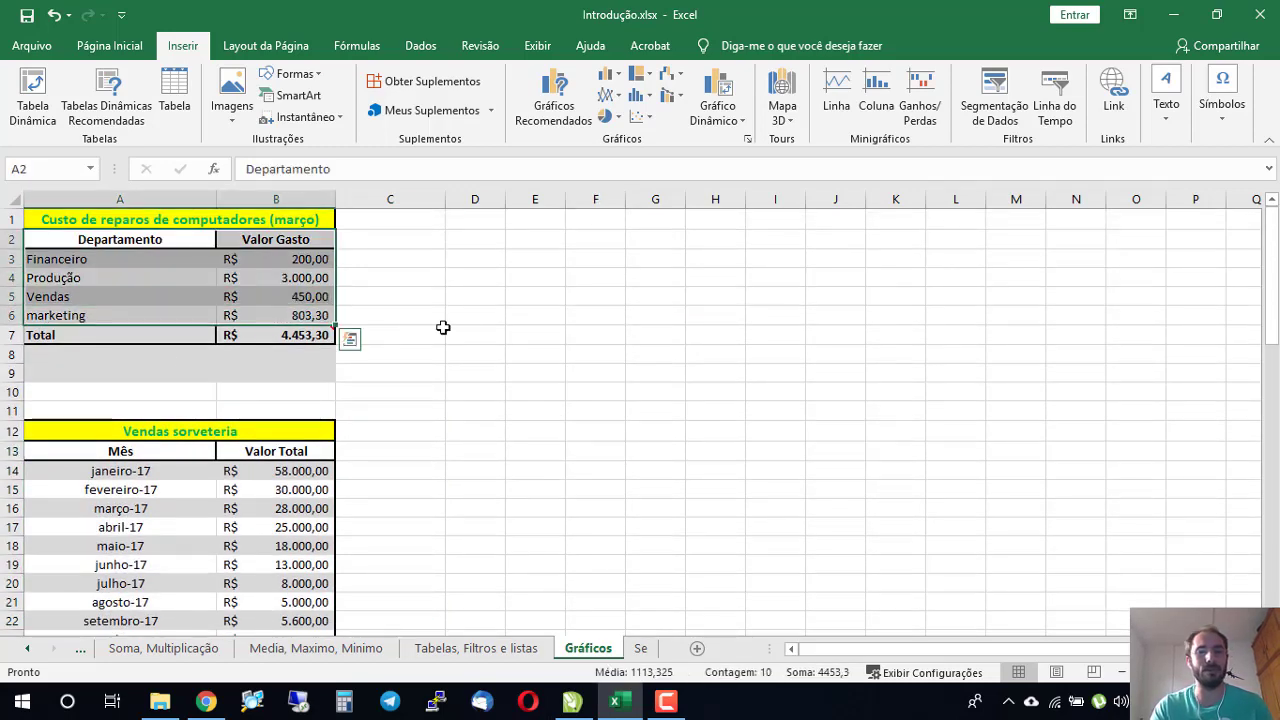
pyautogui.click(609, 117)
pyautogui.click(623, 177)
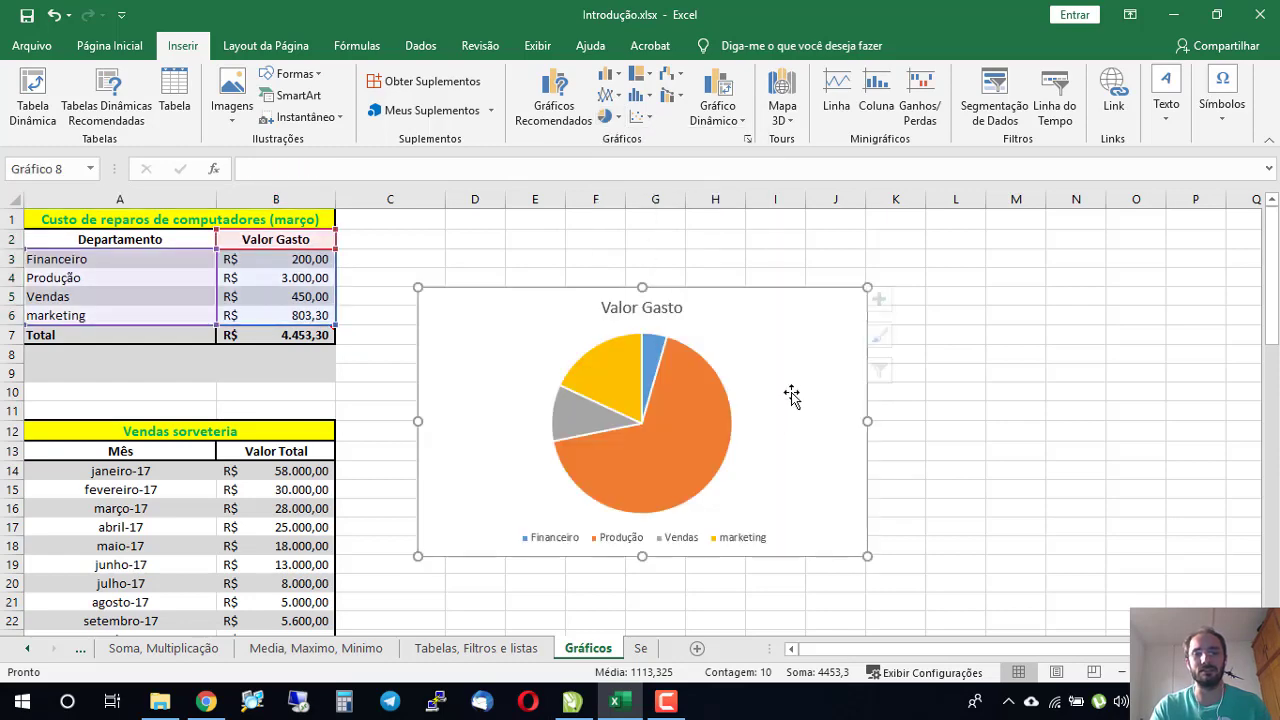
pyautogui.moveTo(785, 320); pyautogui.dragTo(822, 279)
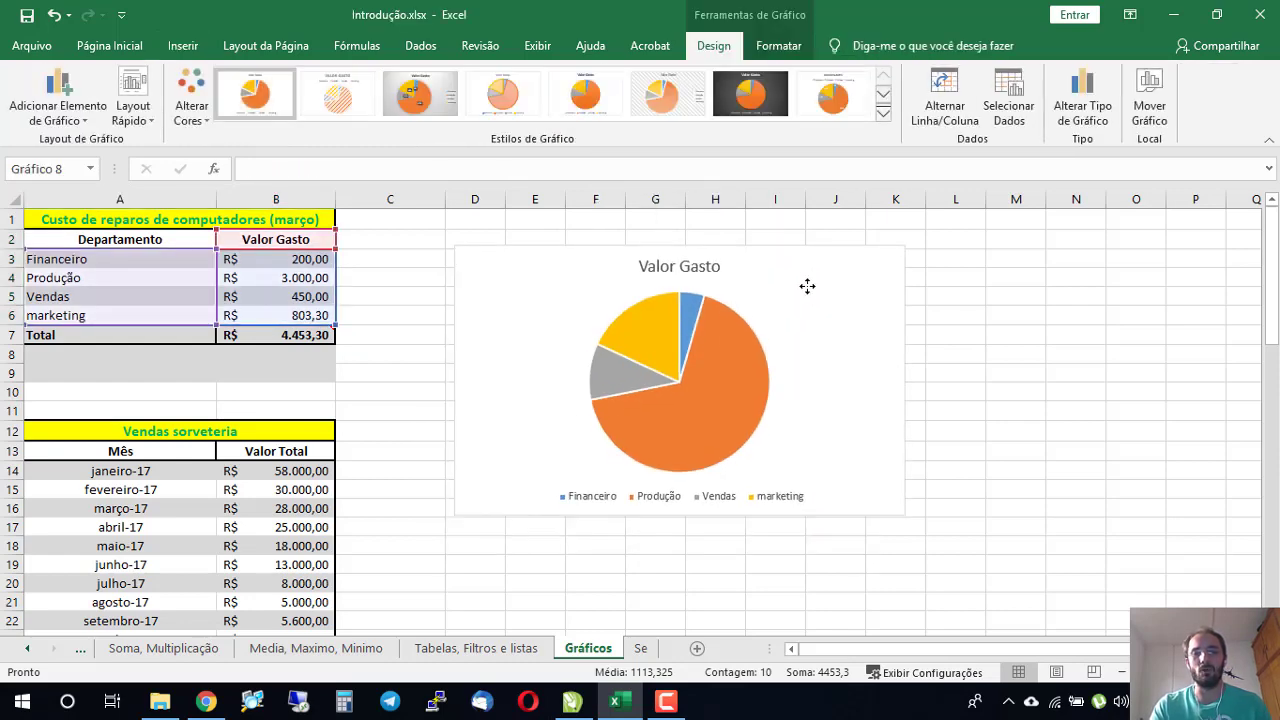
# Step: Examine the pie chart's slices and each department's share of the Valor Gasto series
pyautogui.click(730, 387)
pyautogui.click(828, 414)
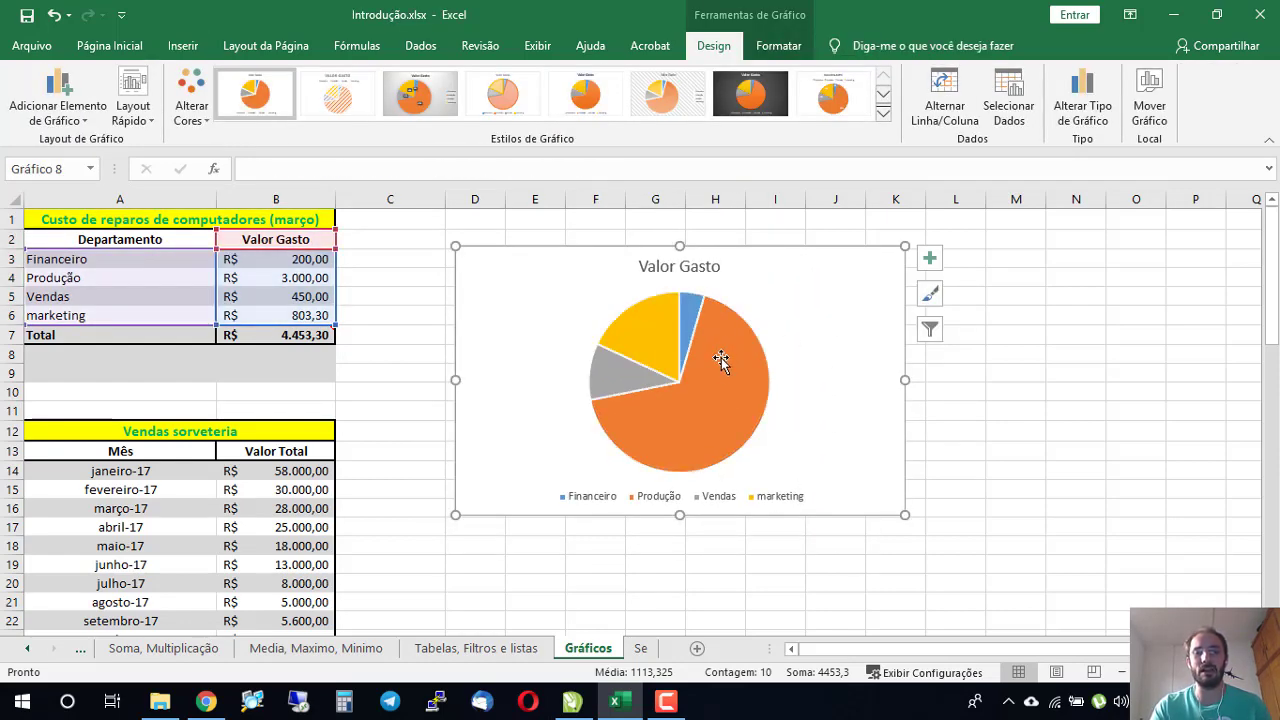
pyautogui.moveTo(720, 372)
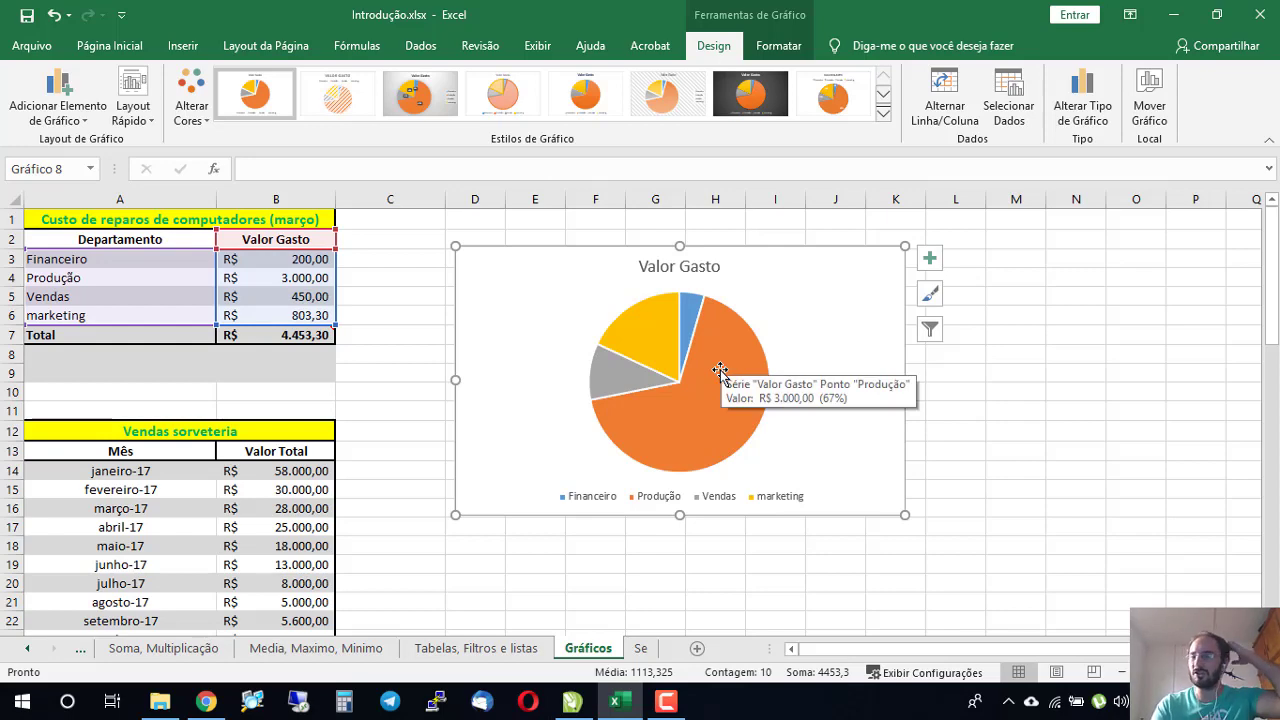
pyautogui.click(720, 372)
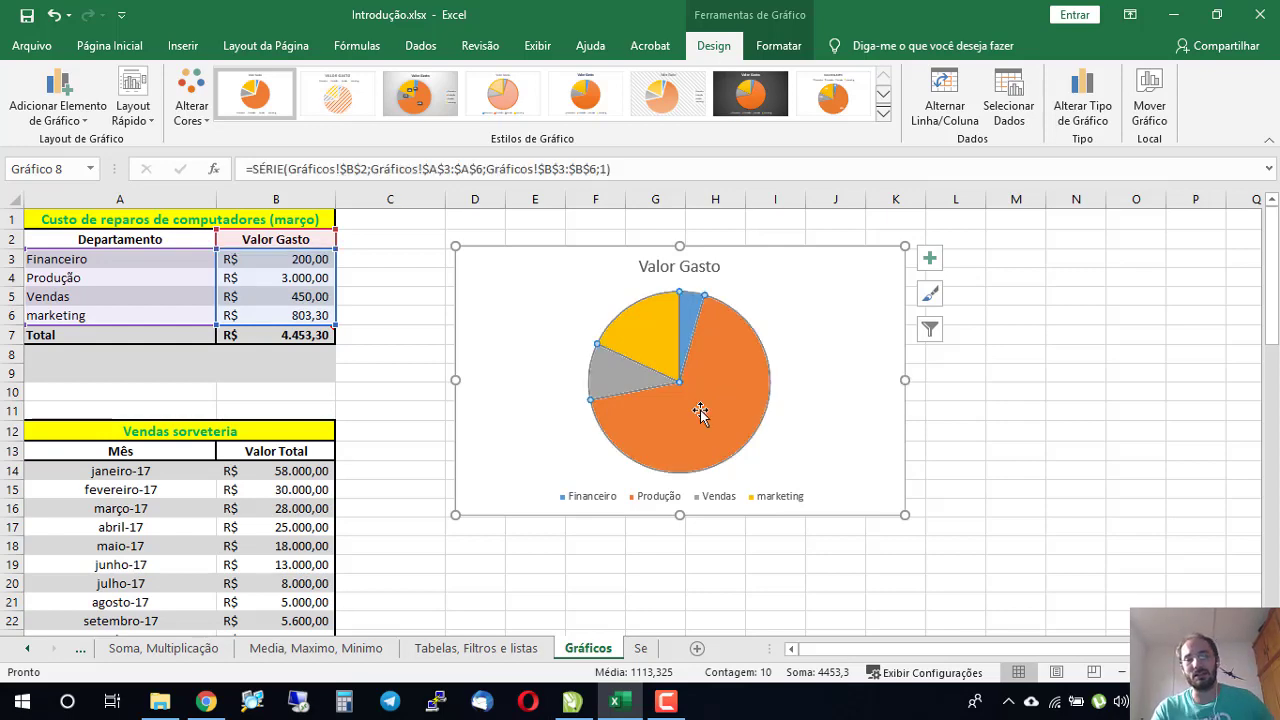
pyautogui.click(610, 373)
pyautogui.keyDown('ctrl'); pyautogui.scroll(4, 740, 398); pyautogui.keyUp('ctrl')
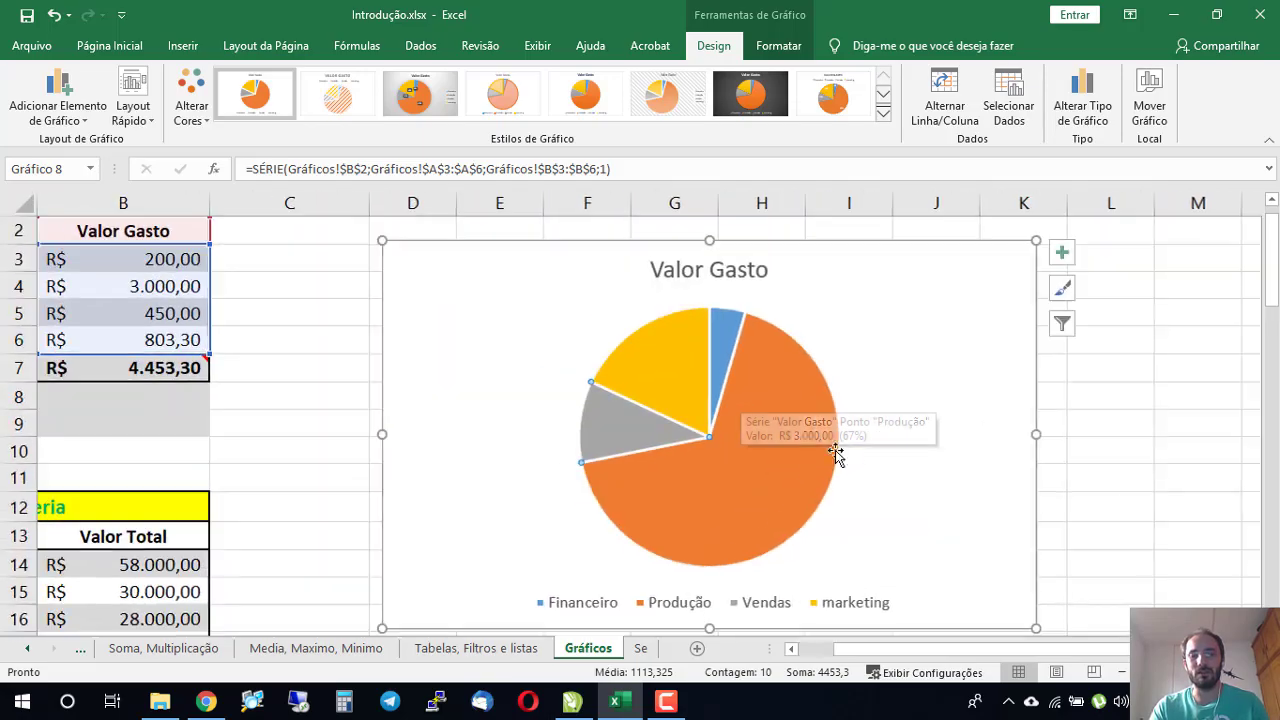
pyautogui.keyDown('ctrl'); pyautogui.scroll(-4, 785, 407); pyautogui.keyUp('ctrl')
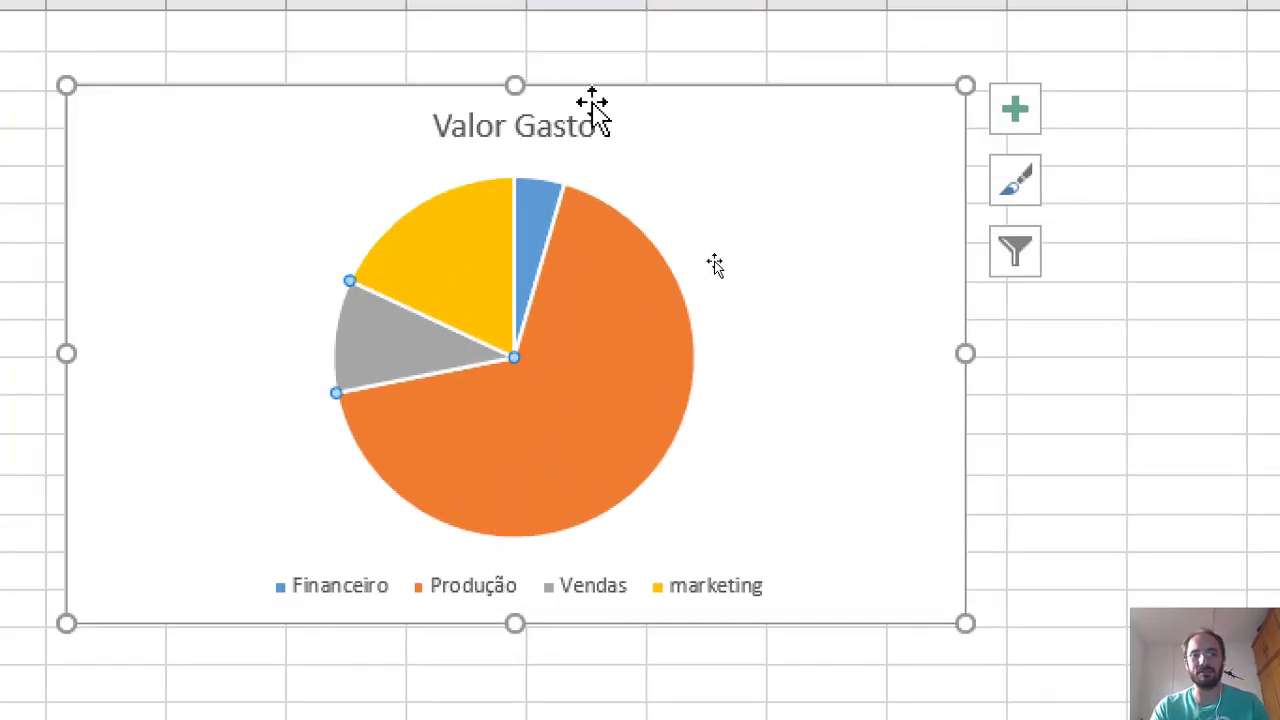
pyautogui.moveTo(537, 232)
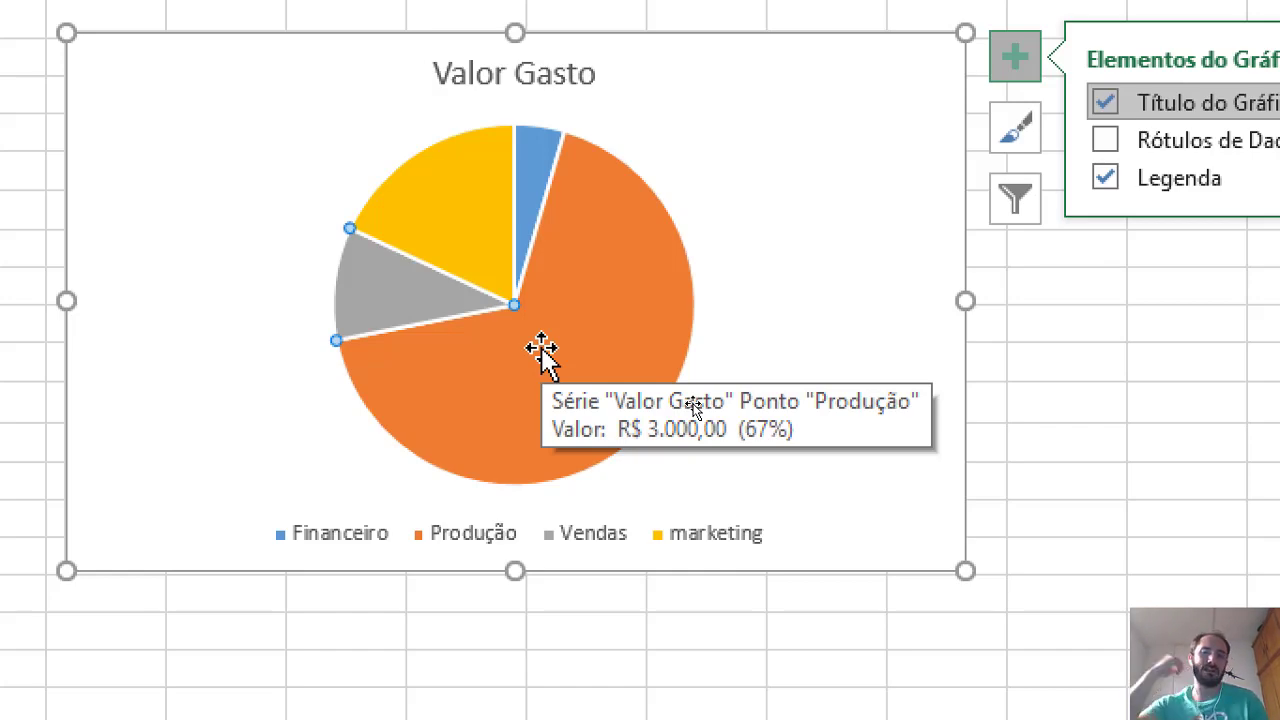
pyautogui.hotkey('ctrl', '4')
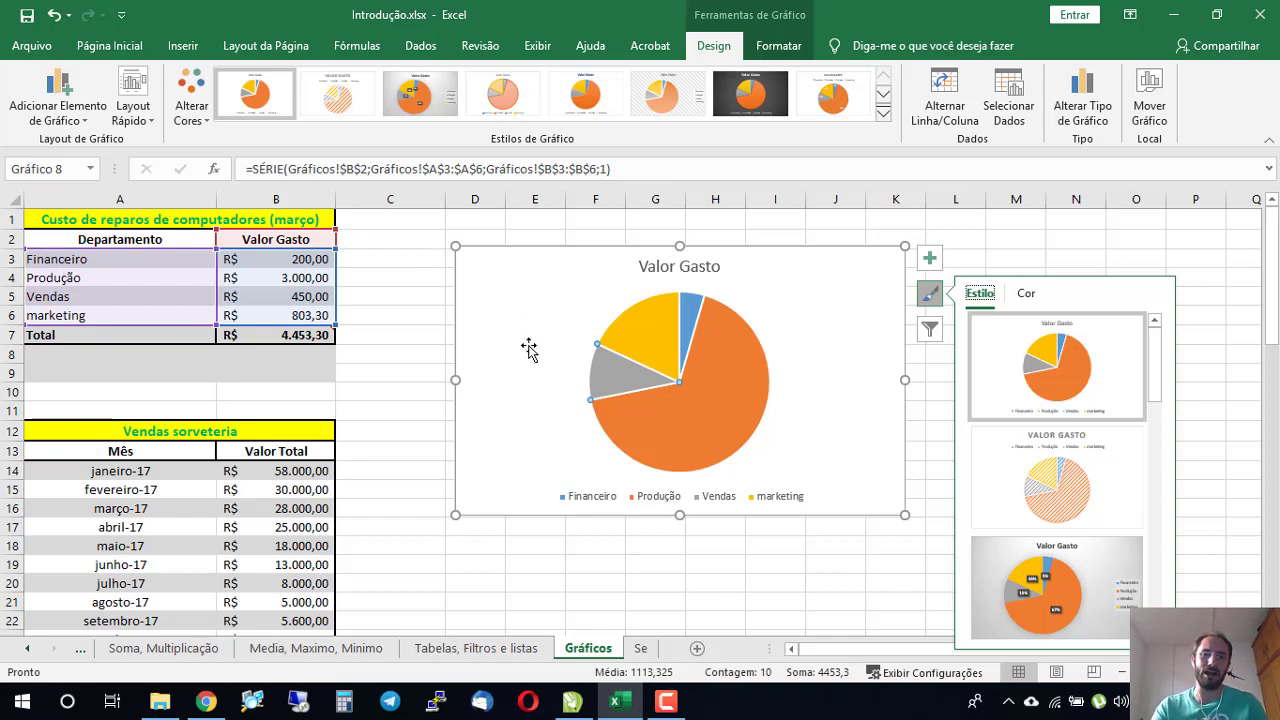
# Step: Delete the Valor Gasto pie chart from the worksheet
pyautogui.click(520, 279)
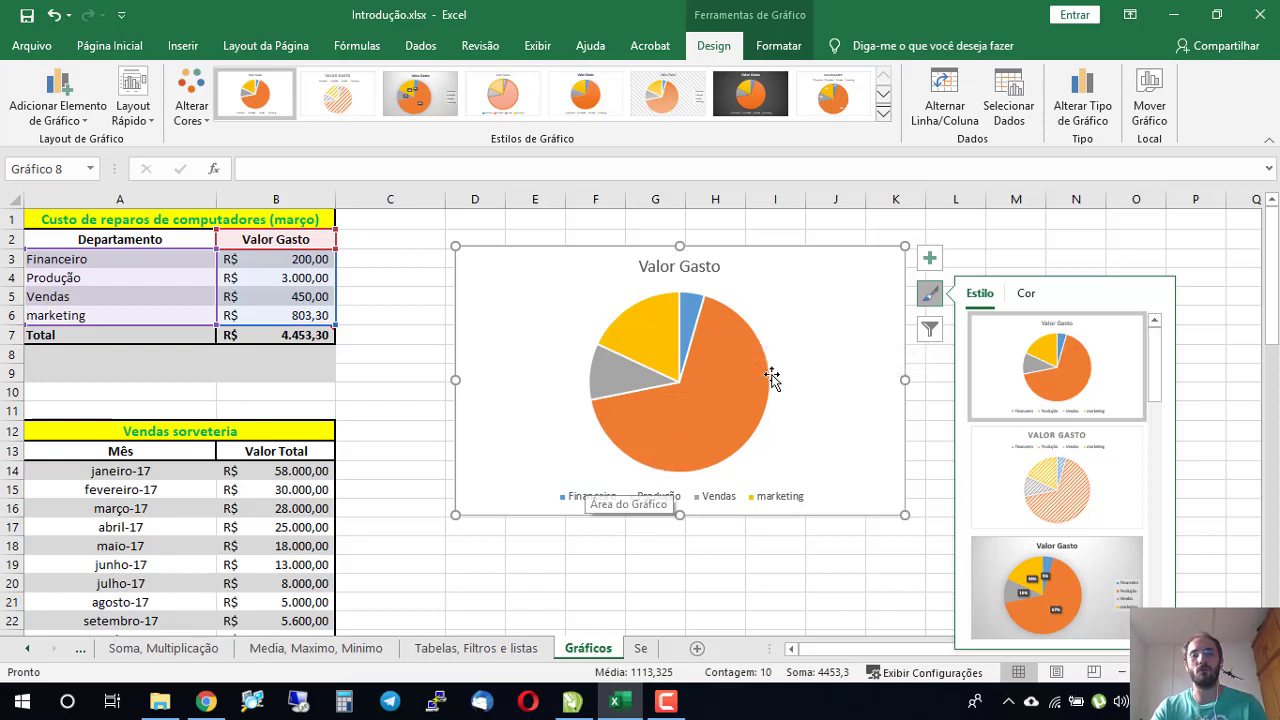
pyautogui.moveTo(733, 376)
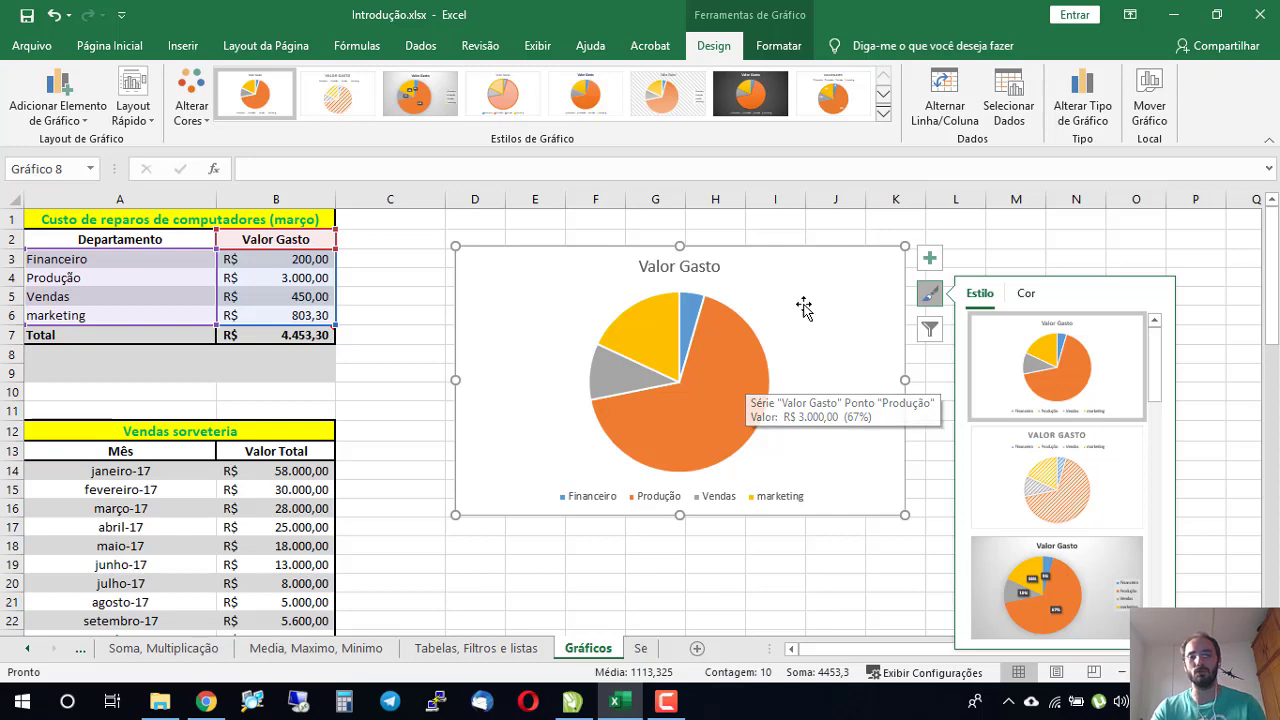
pyautogui.press('Delete')
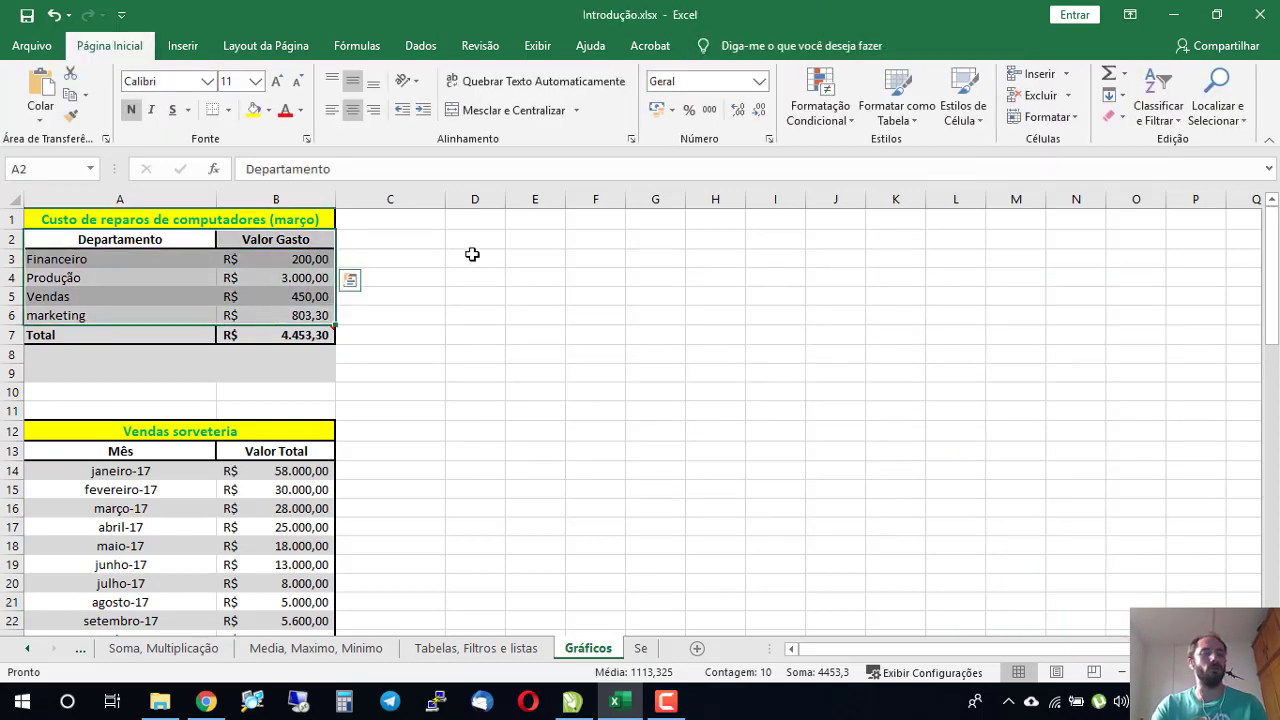
# Step: Insert a 2D line chart from the Vendas sorveteria data in A13:B28 and move it slightly up
pyautogui.scroll(-3, 423, 368)
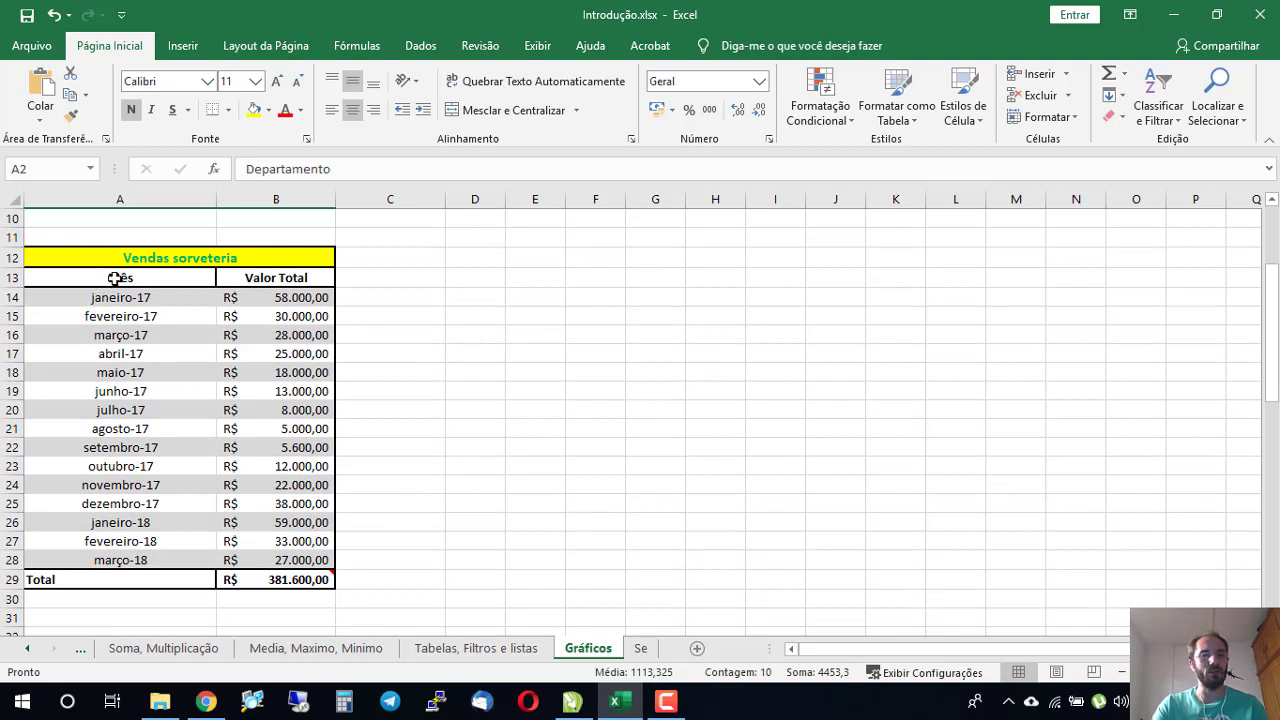
pyautogui.moveTo(118, 278); pyautogui.dragTo(275, 561)
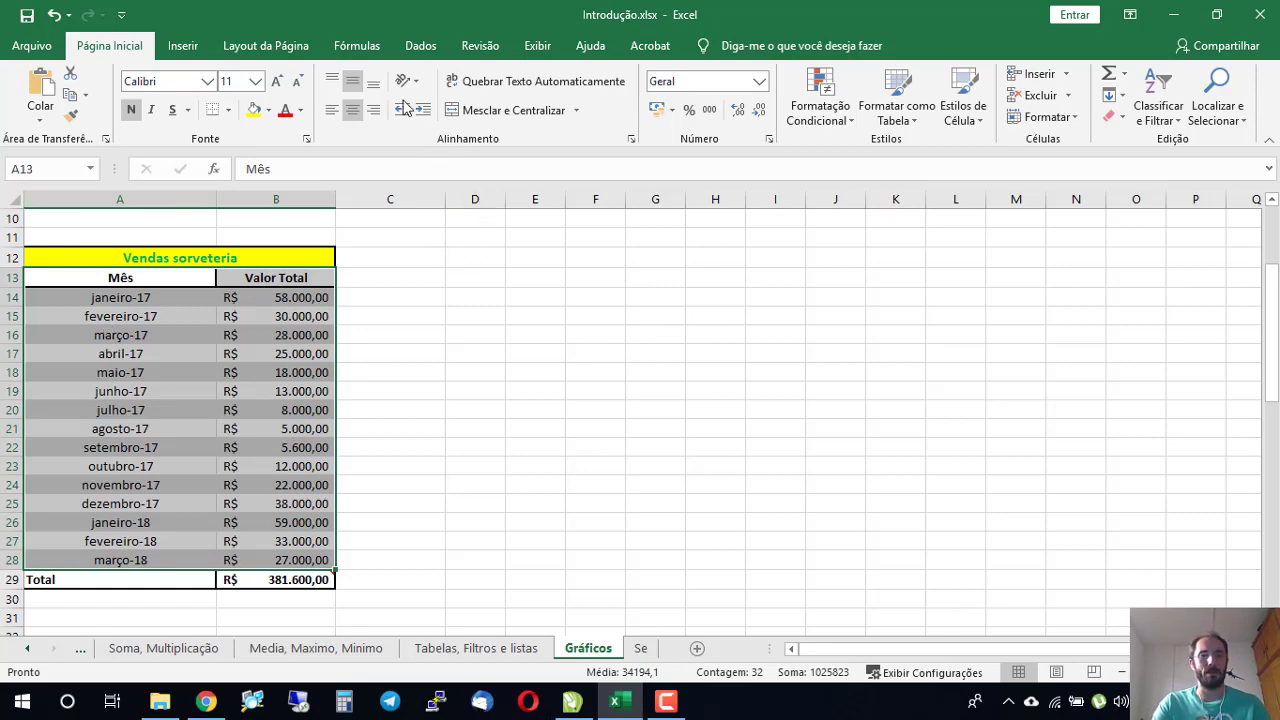
pyautogui.click(183, 45)
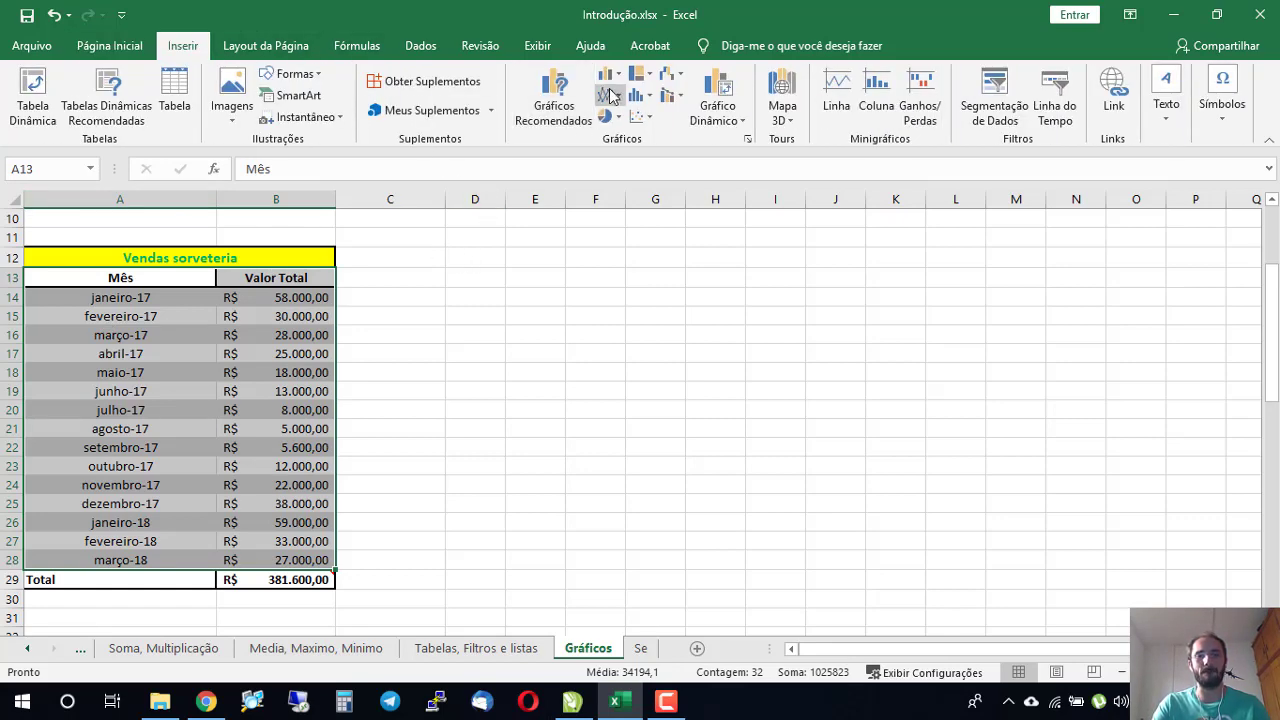
pyautogui.click(610, 95)
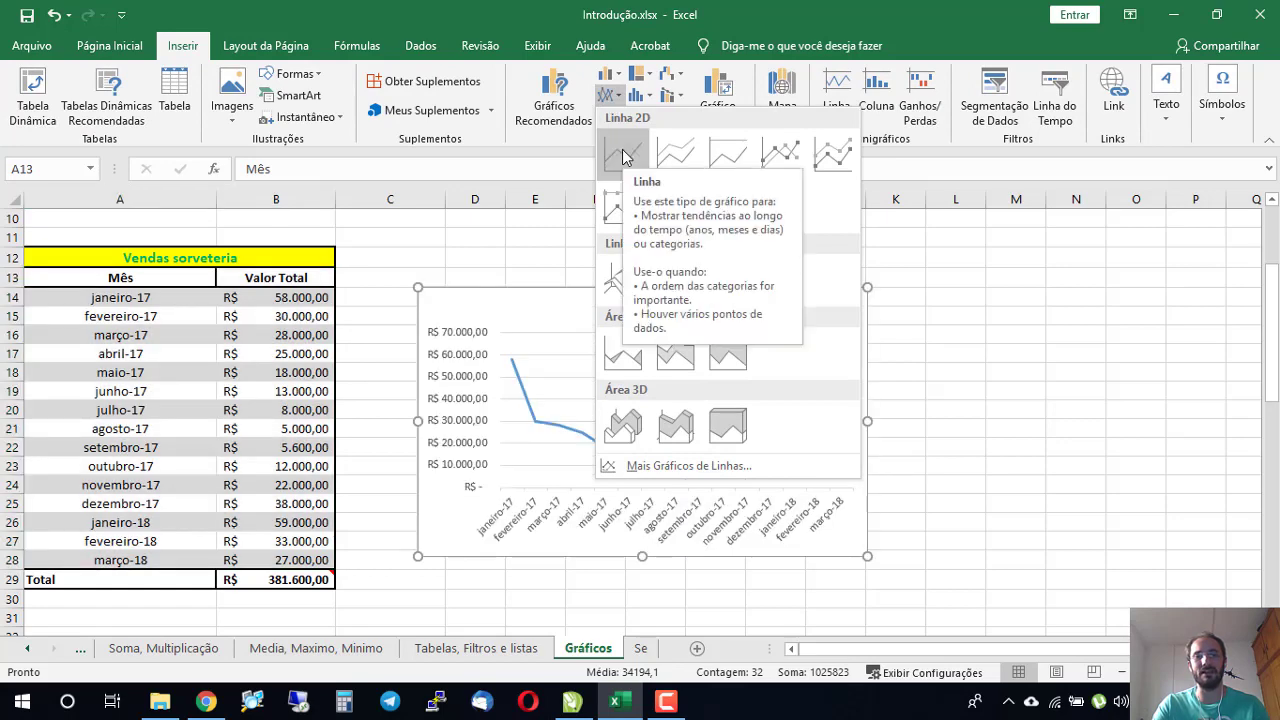
pyautogui.click(622, 155)
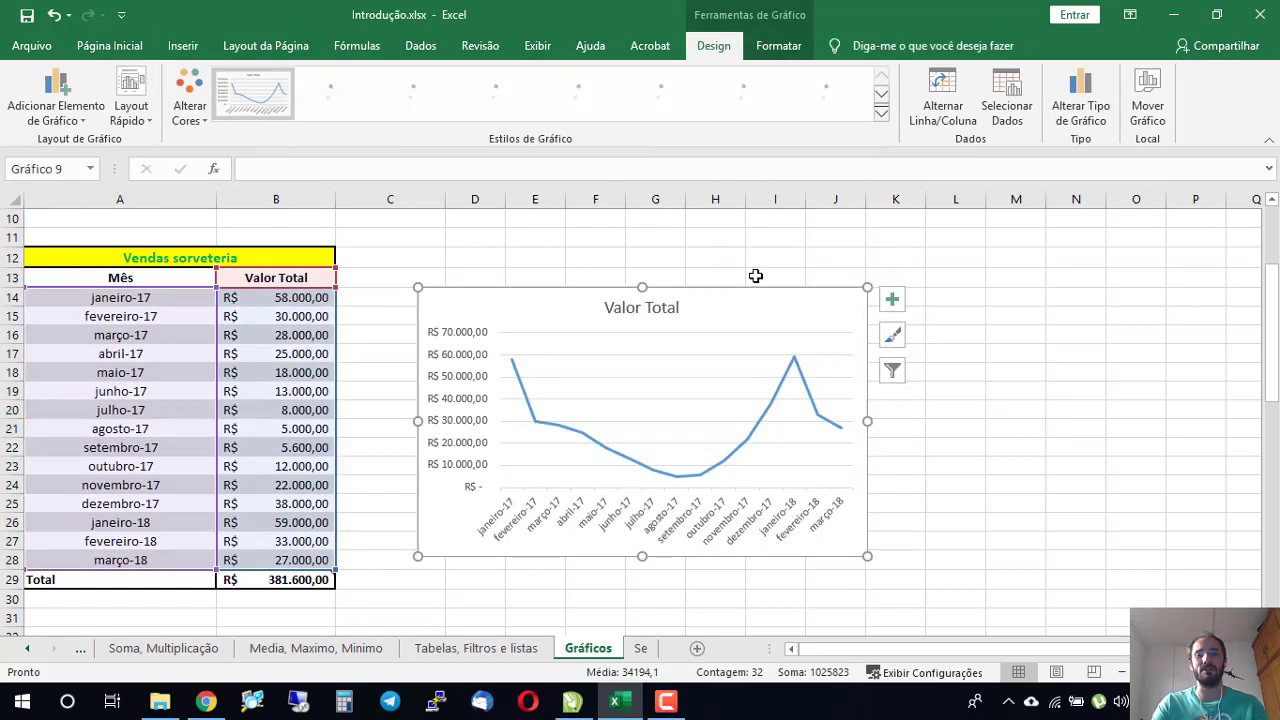
pyautogui.moveTo(771, 320); pyautogui.dragTo(776, 288)
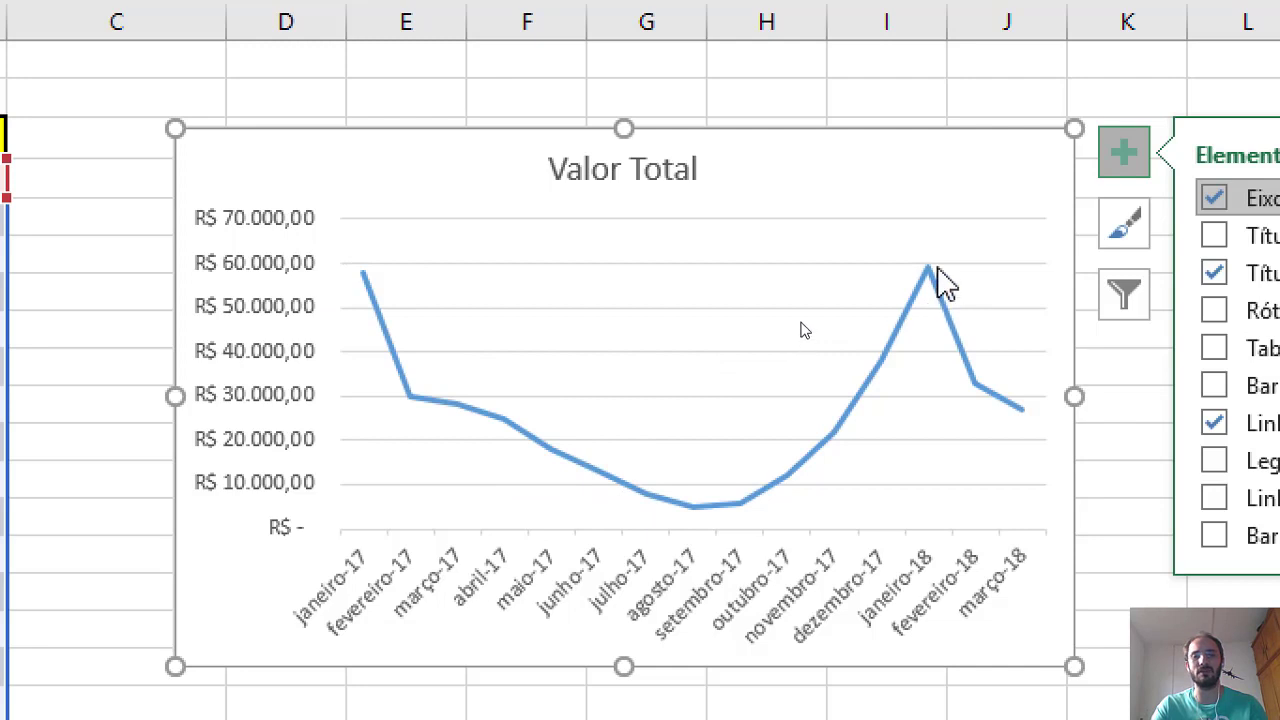
# Step: Examine the monthly points of the Valor Total line chart, comparing the sales peaks with the lowest months
pyautogui.moveTo(940, 280)
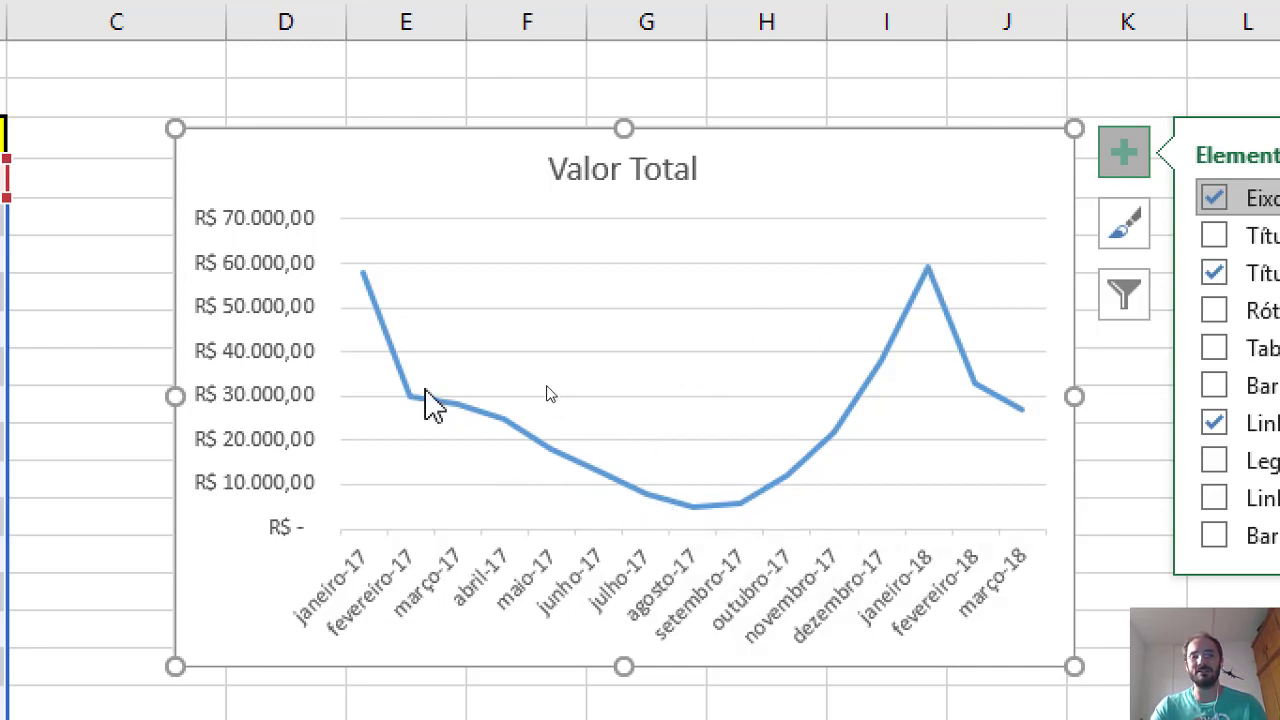
pyautogui.moveTo(558, 463)
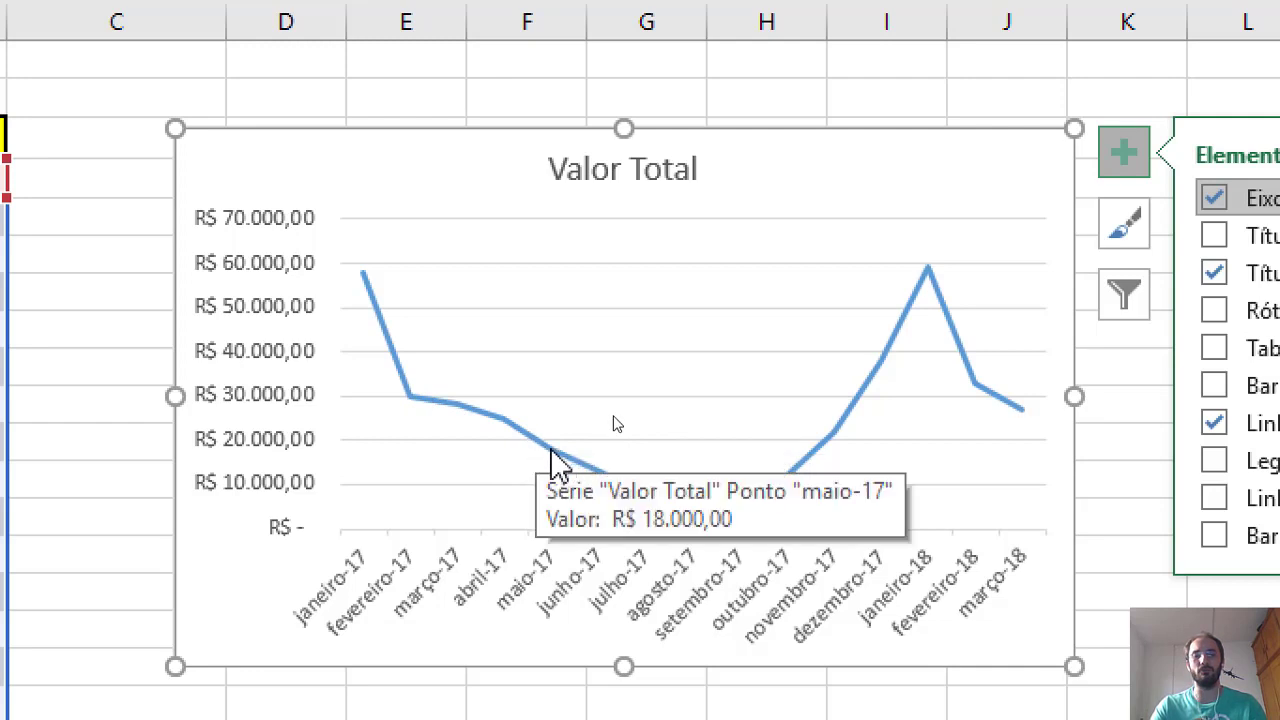
pyautogui.moveTo(658, 498)
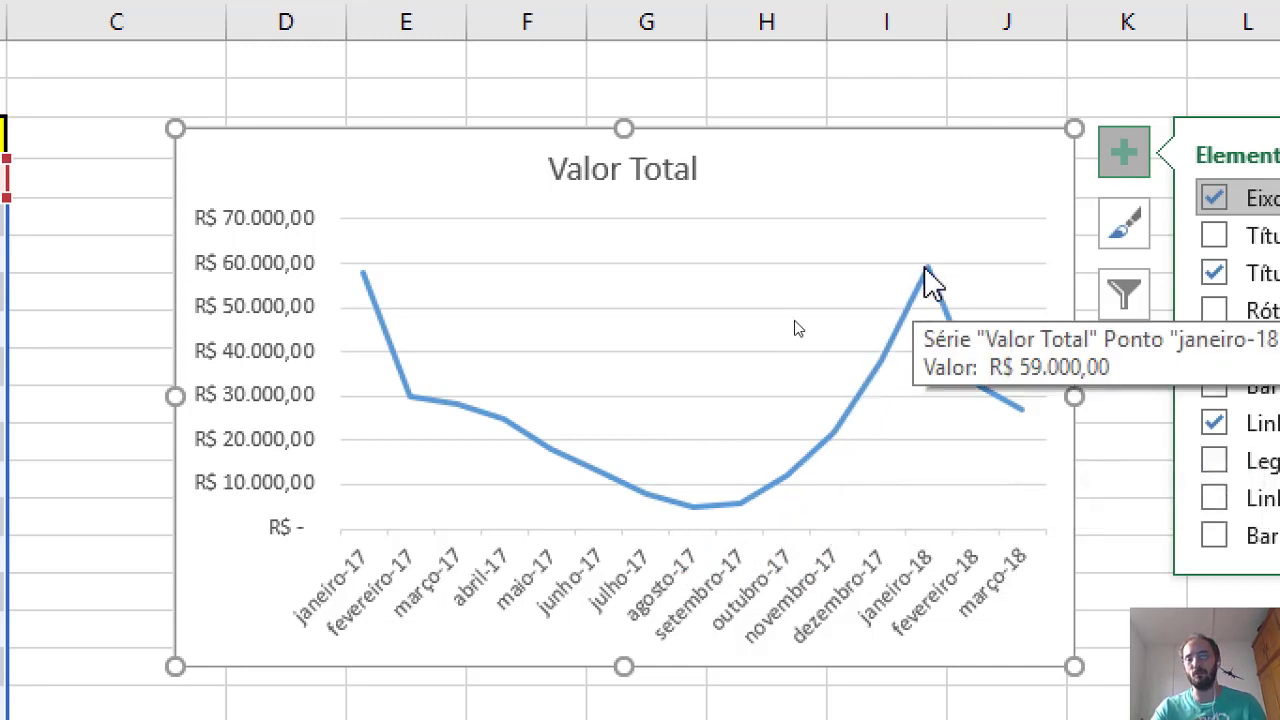
pyautogui.press('Tab')
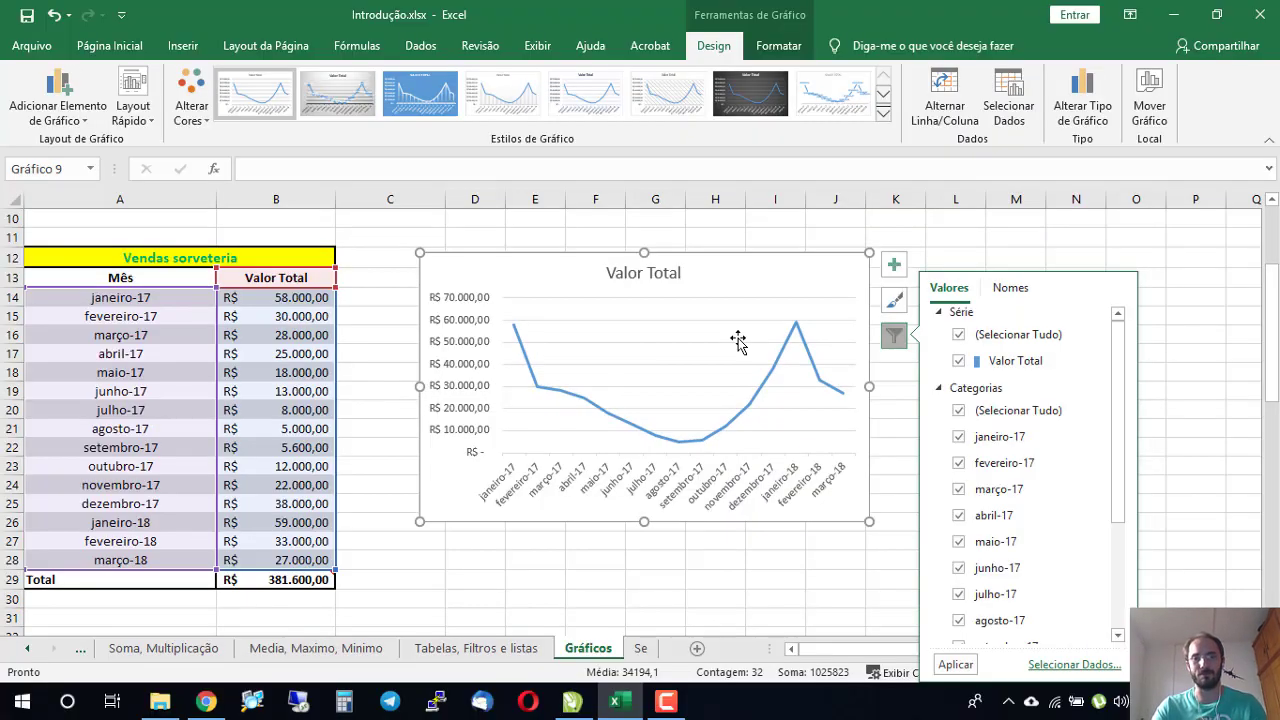
pyautogui.click(778, 343)
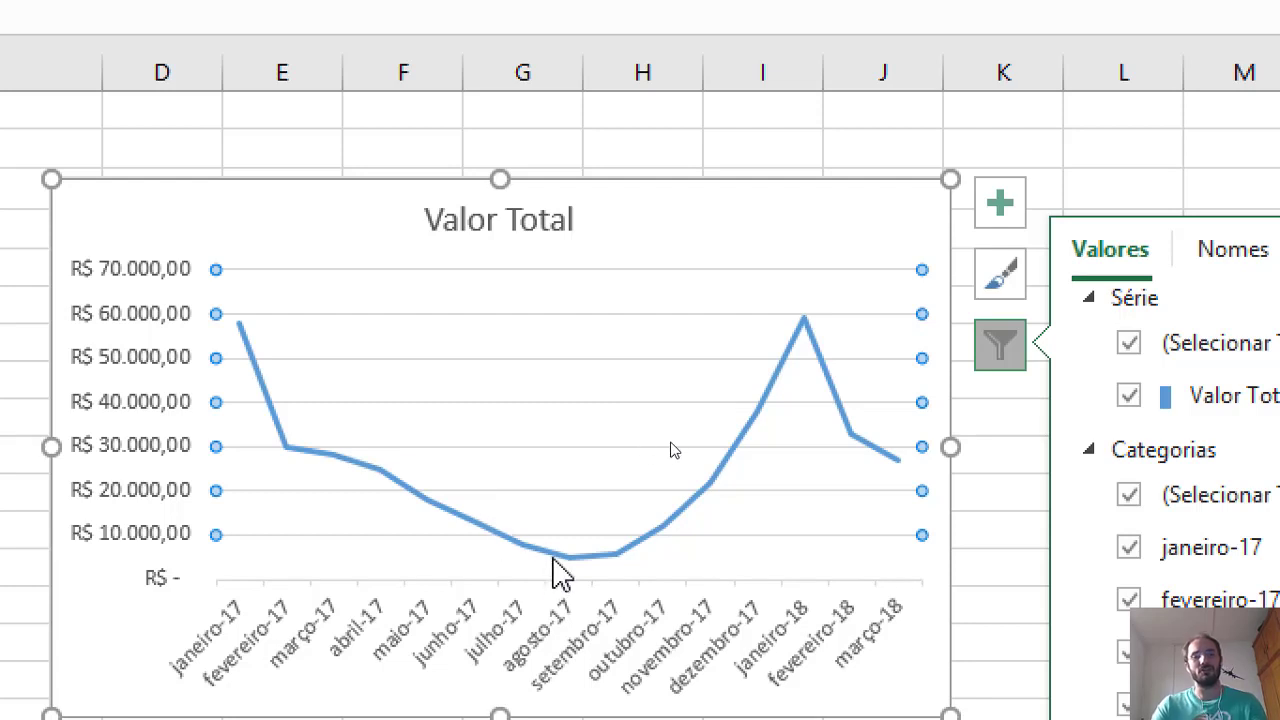
pyautogui.moveTo(567, 560)
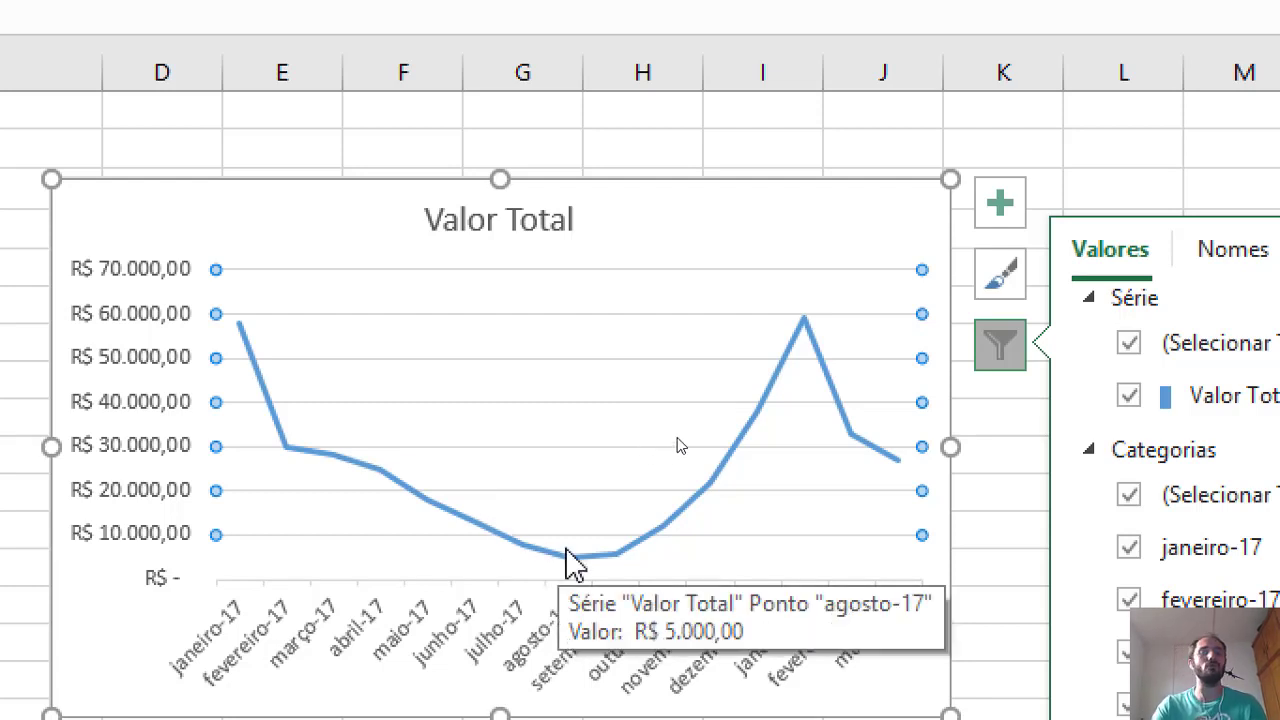
pyautogui.hotkey('ctrl', '4')
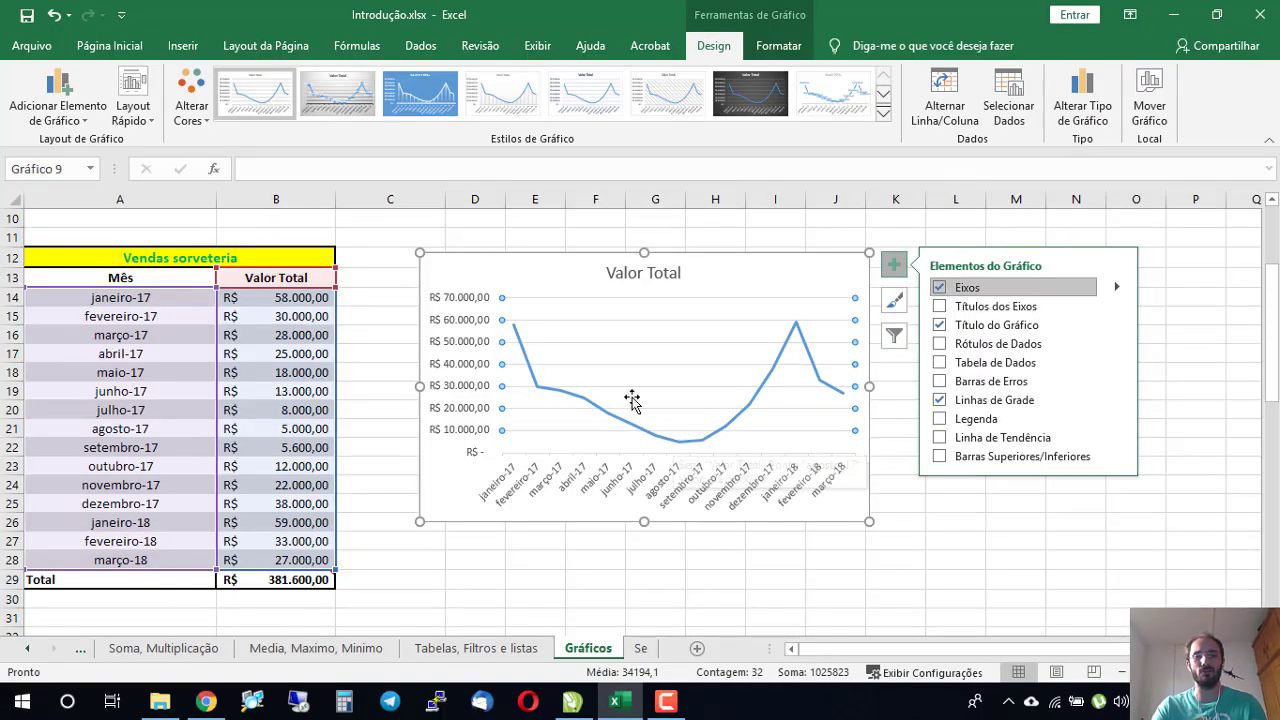
pyautogui.click(942, 497)
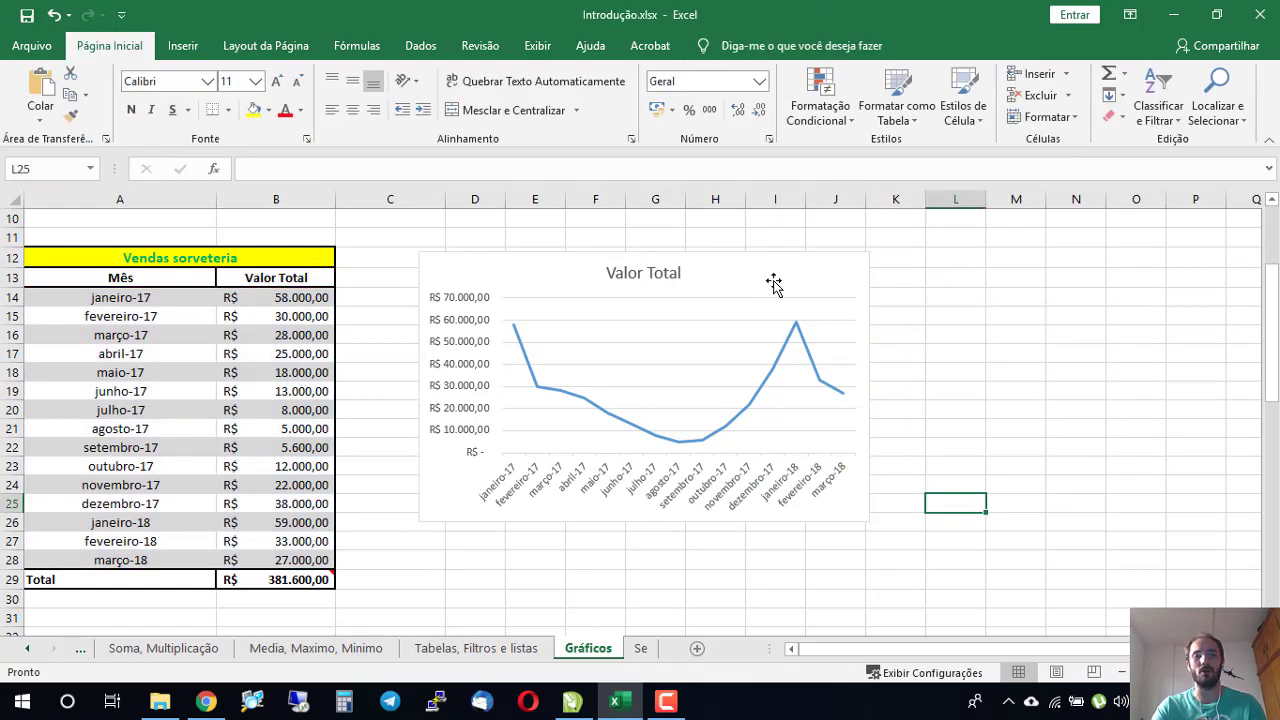
# Step: Move the Valor Total line chart slightly up and closer to the sales table
pyautogui.click(774, 282)
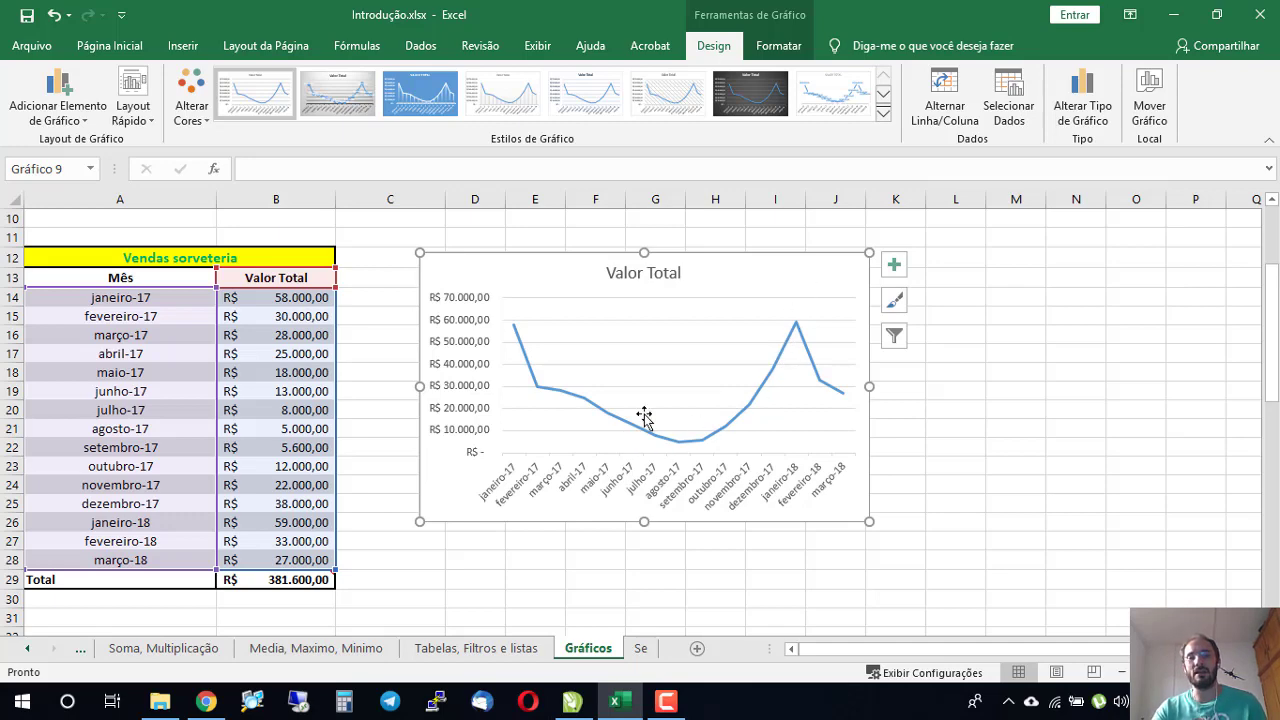
pyautogui.scroll(1, 690, 396)
pyautogui.scroll(1, 855, 327)
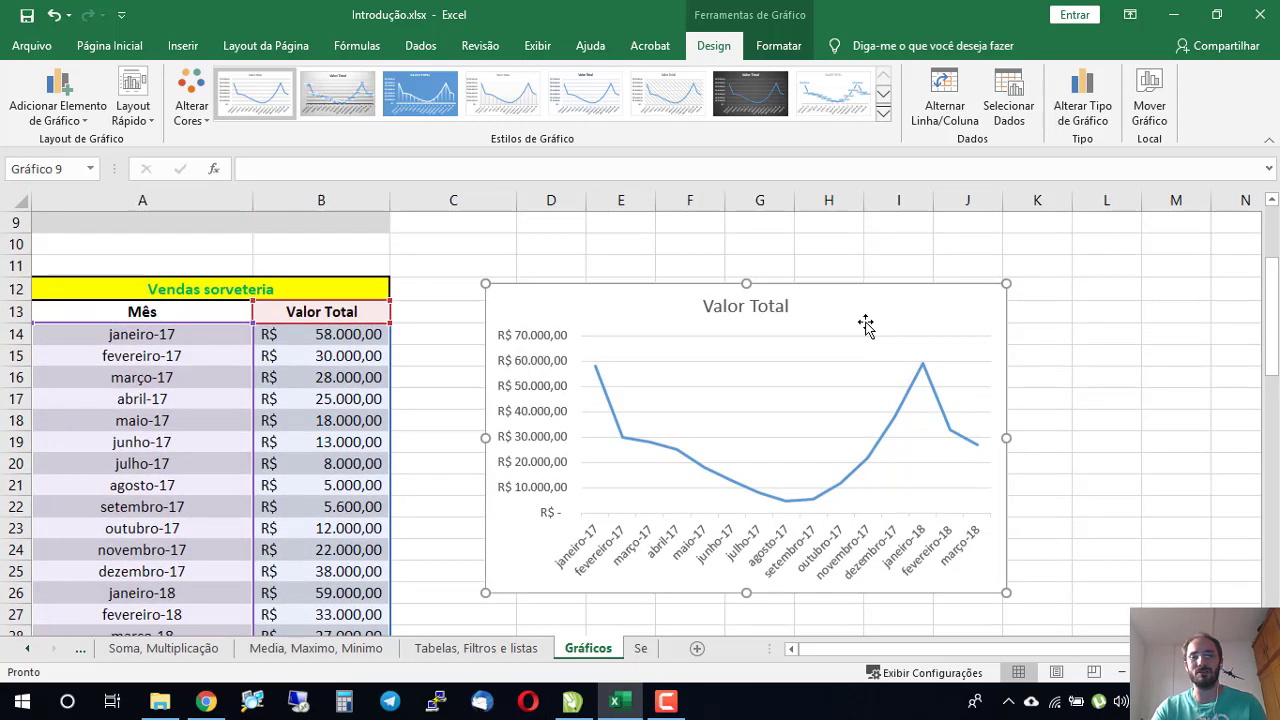
pyautogui.click(852, 296)
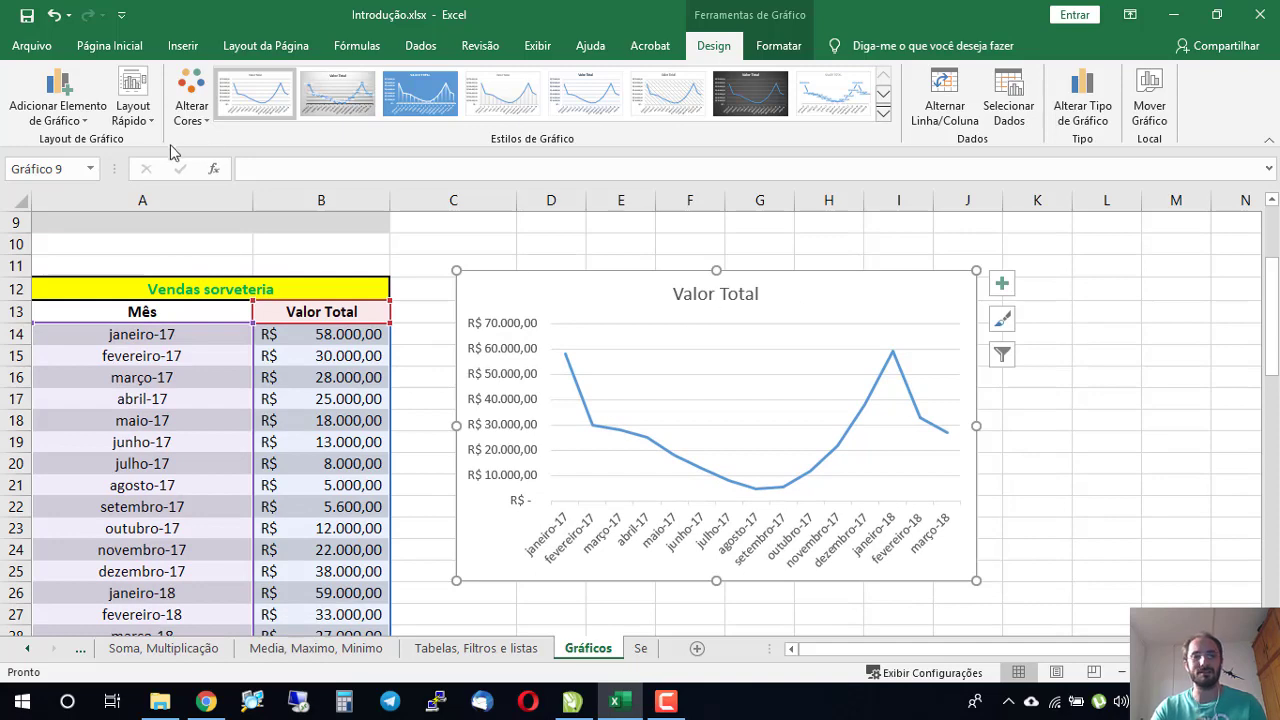
# Step: Add a linear trendline to the Valor Total line chart
pyautogui.click(78, 133)
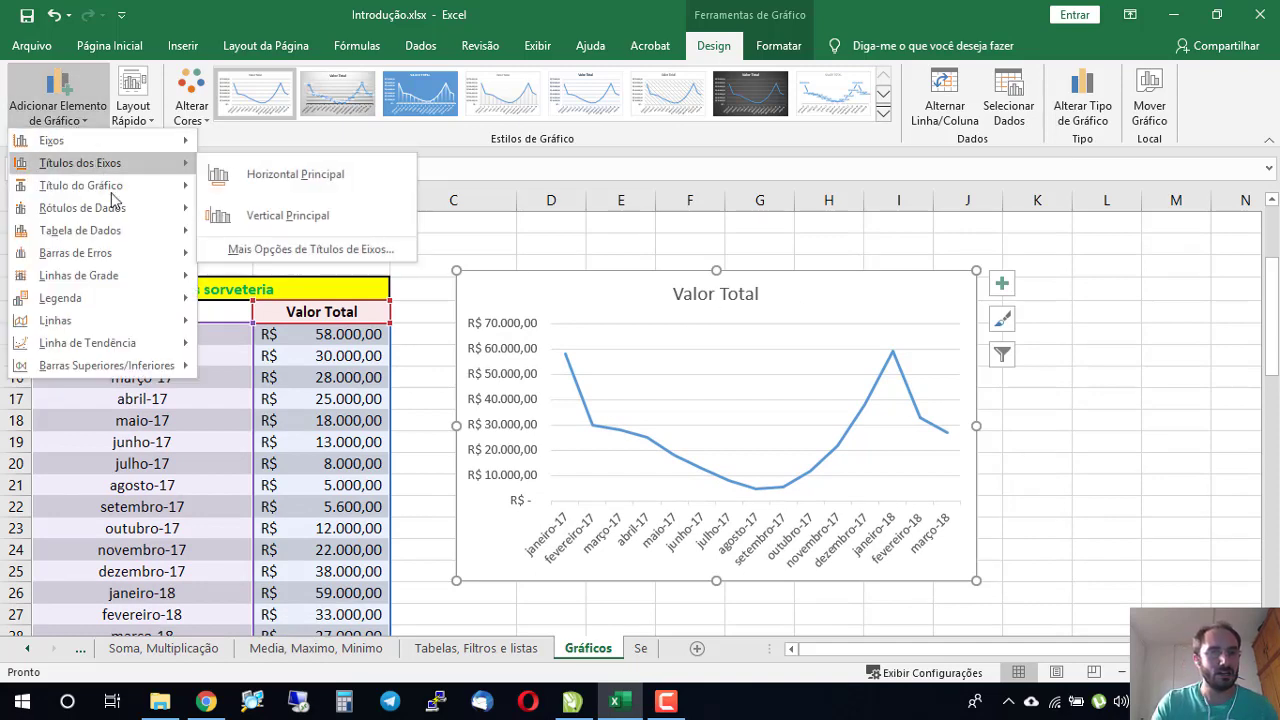
pyautogui.moveTo(87, 318)
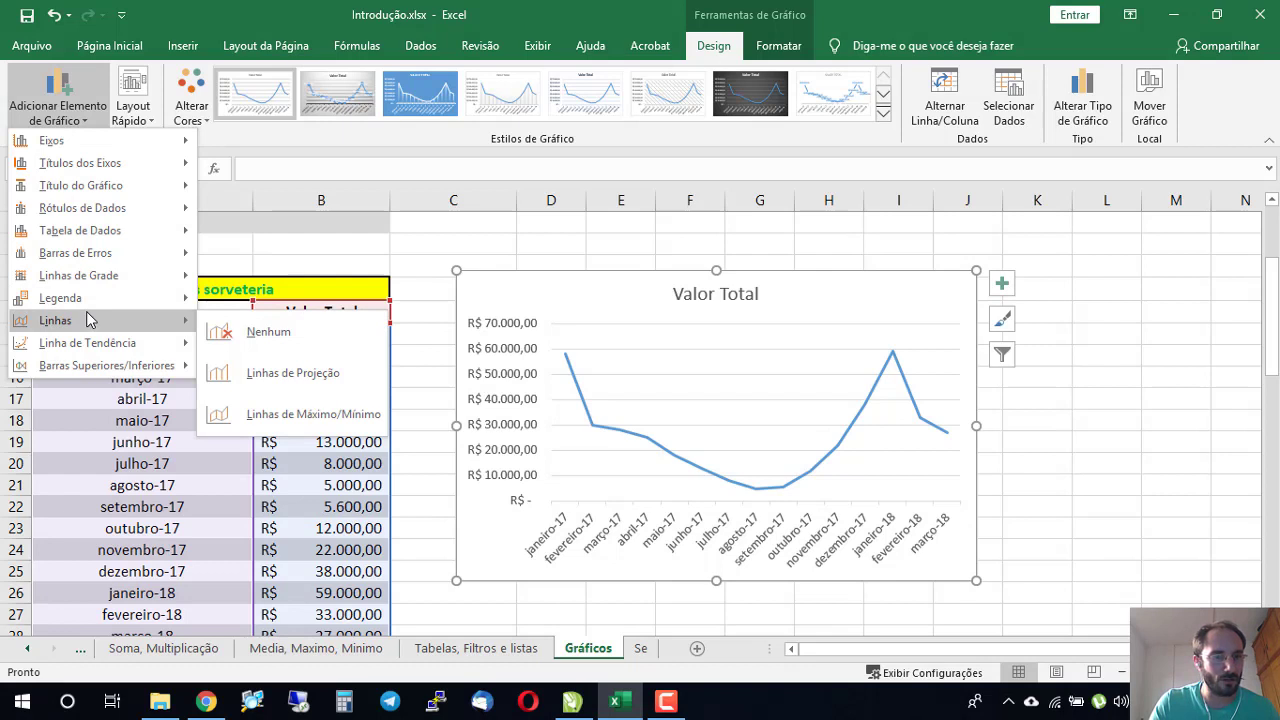
pyautogui.moveTo(160, 343)
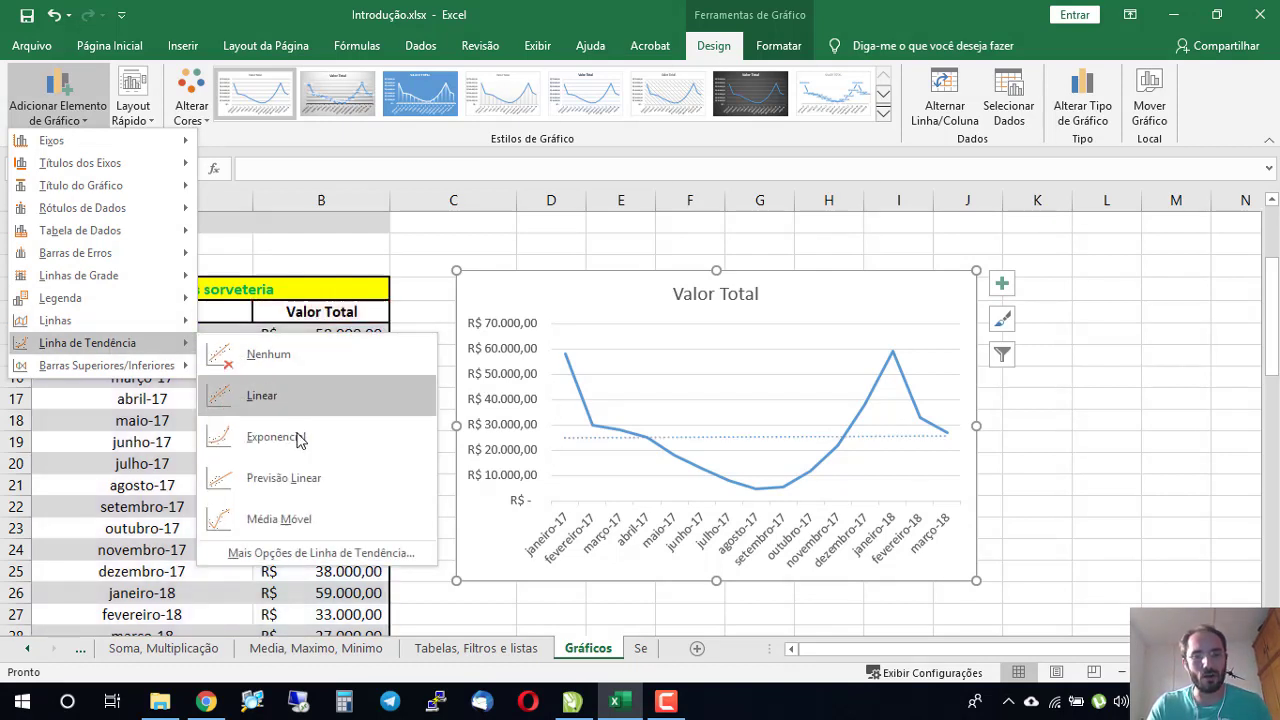
pyautogui.click(300, 405)
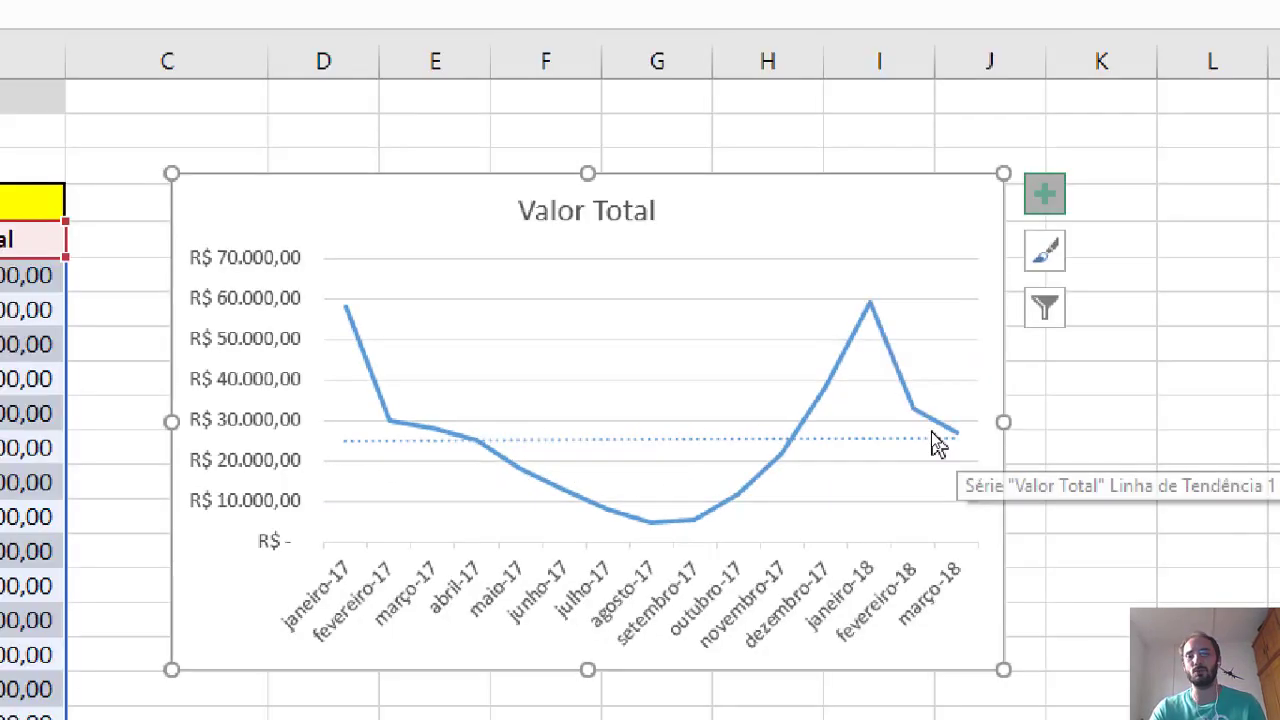
# Step: Delete the Valor Total line chart from the worksheet
pyautogui.click(1214, 180)
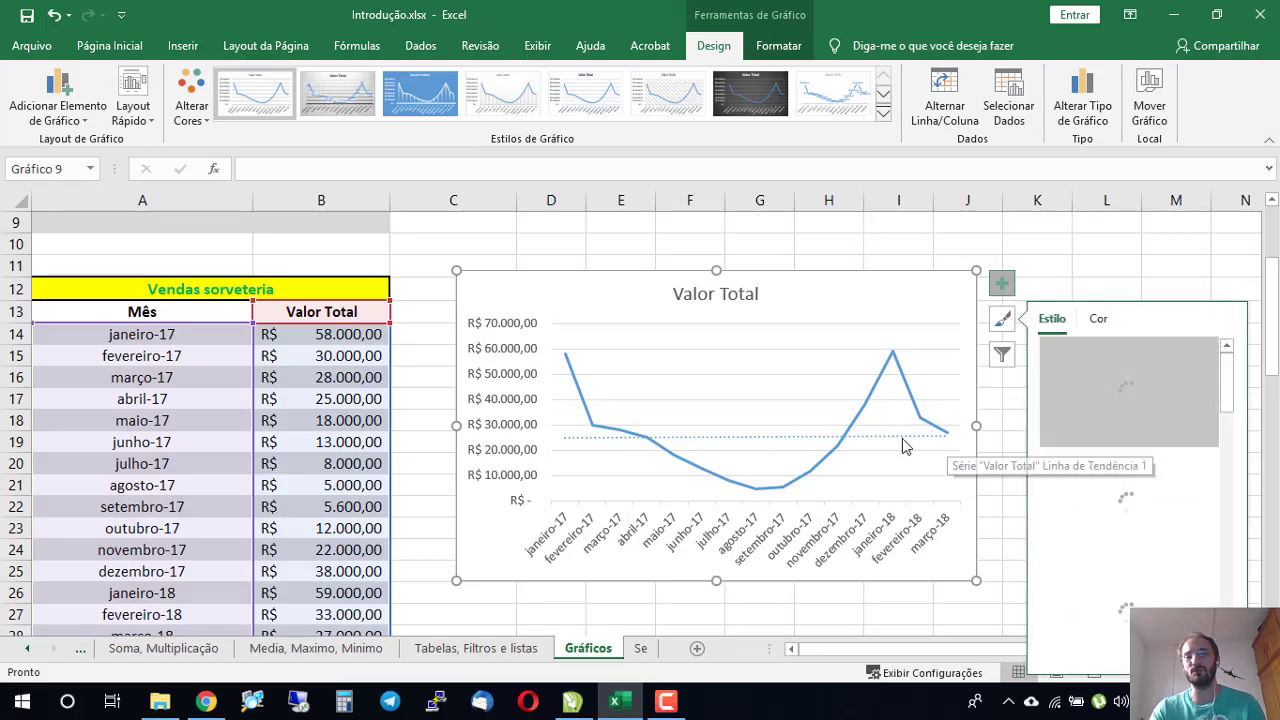
pyautogui.click(893, 192)
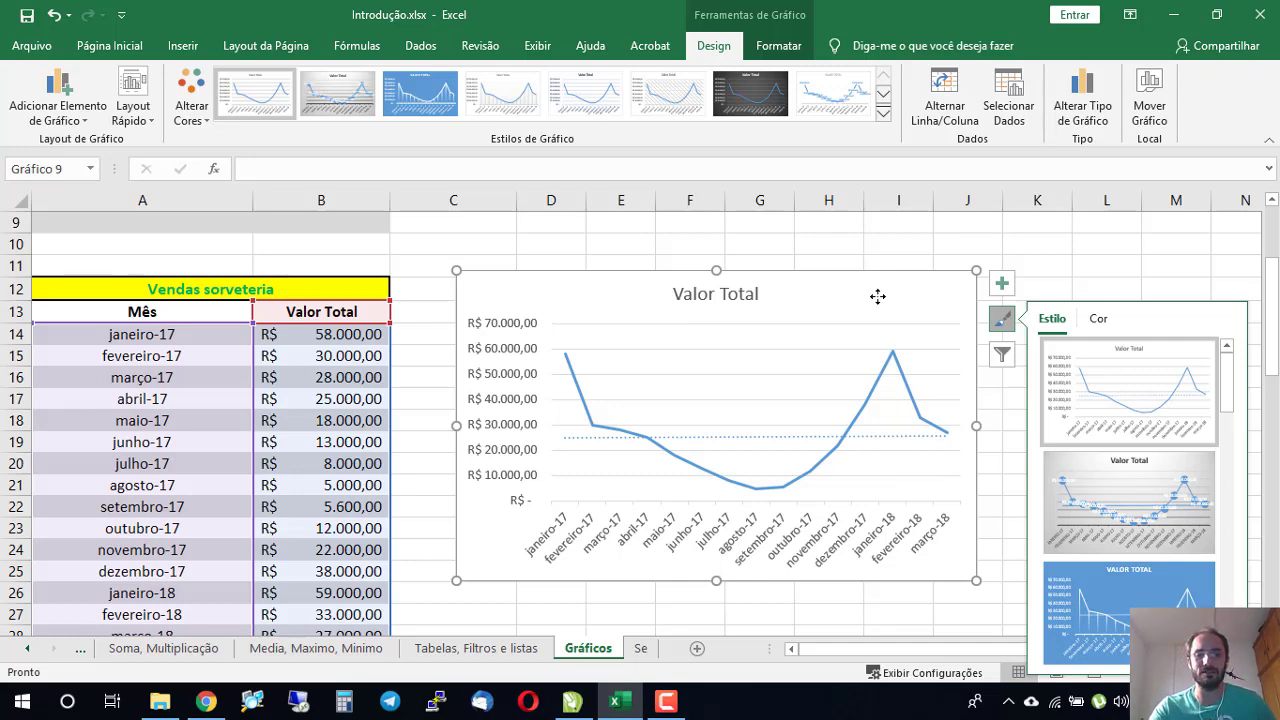
pyautogui.press('Delete')
# Step: Insert a 2D line chart from the 2017 and 2018 Vendas sorveteria data in A34:C46 and move it beside the table
pyautogui.scroll(-4, 598, 276)
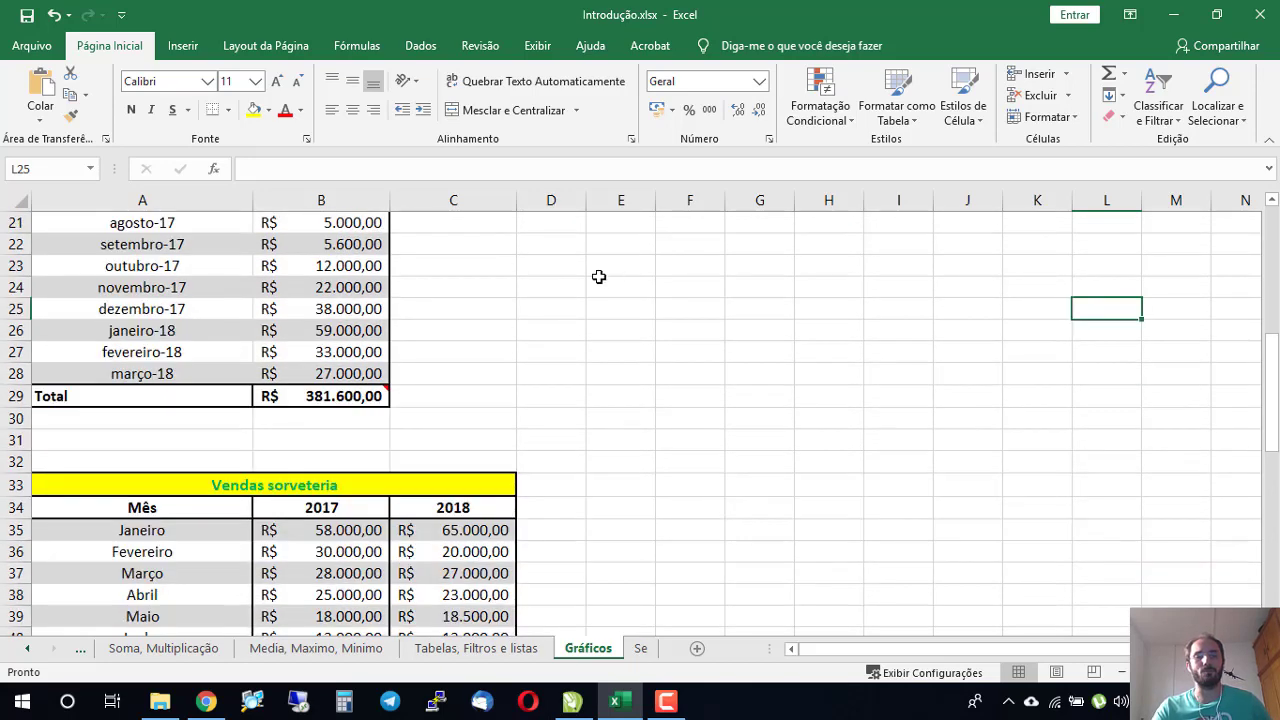
pyautogui.scroll(-3, 598, 276)
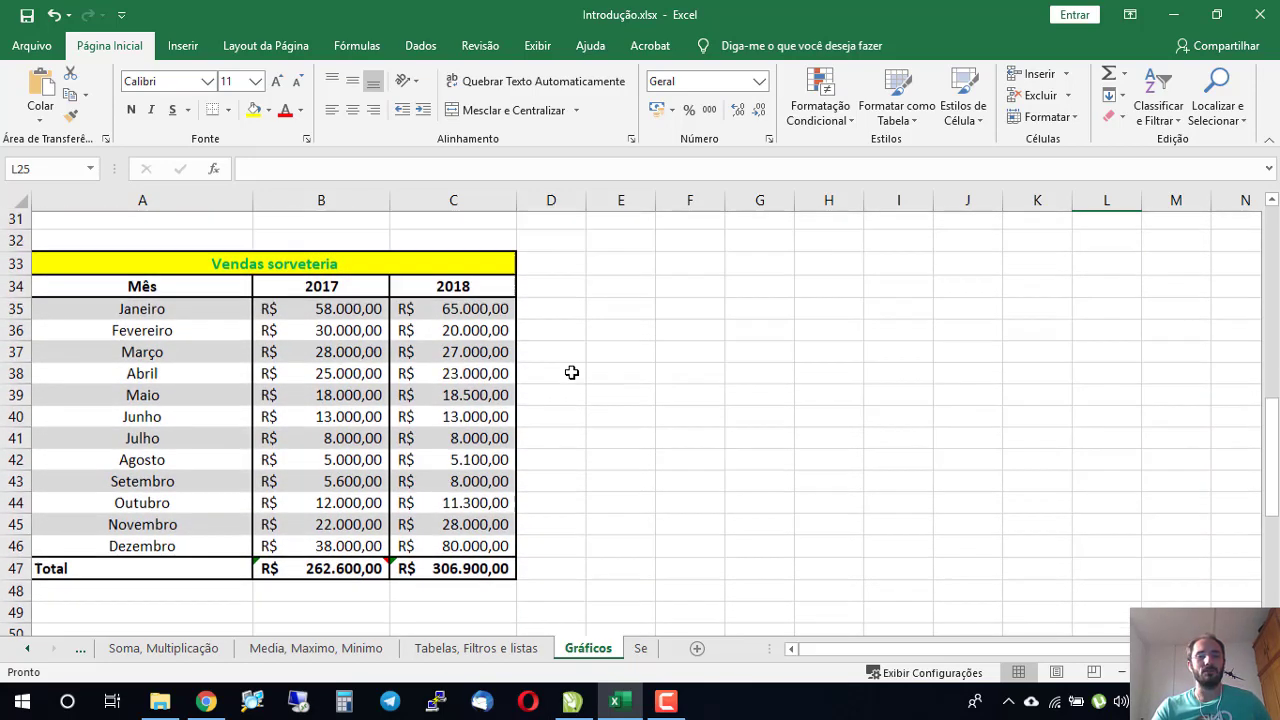
pyautogui.scroll(1, 571, 372)
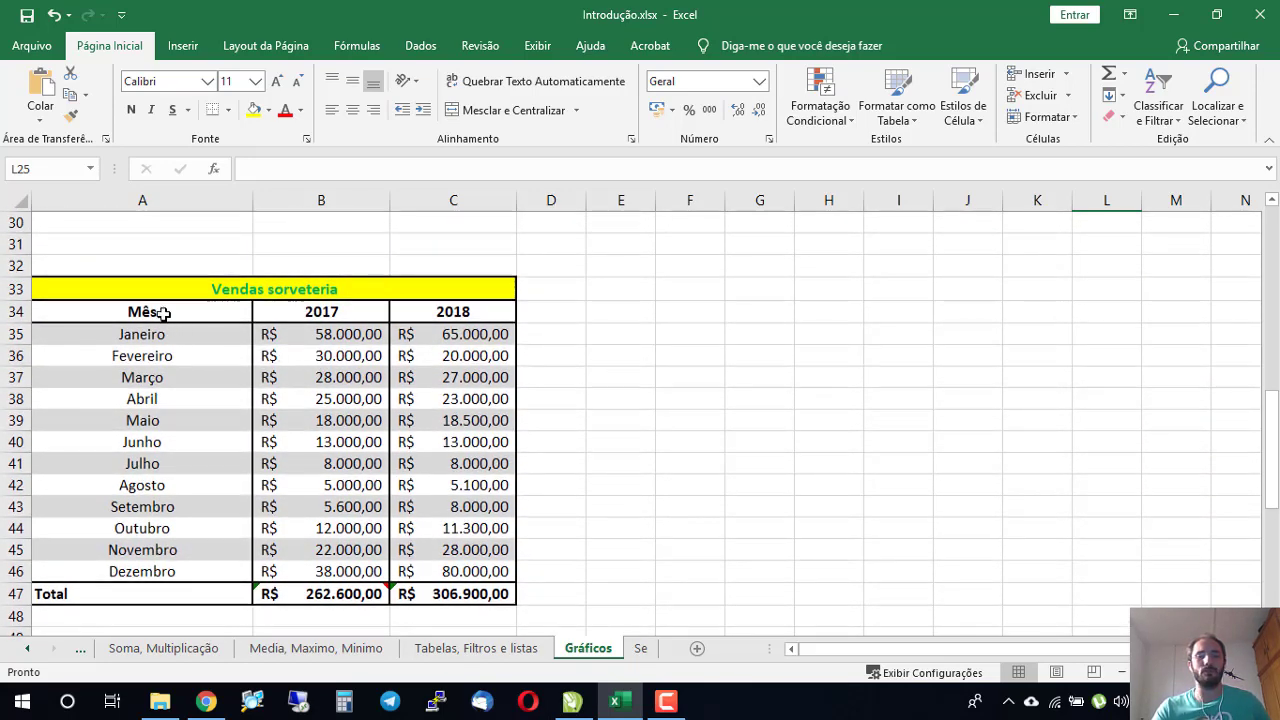
pyautogui.moveTo(163, 313); pyautogui.dragTo(434, 564)
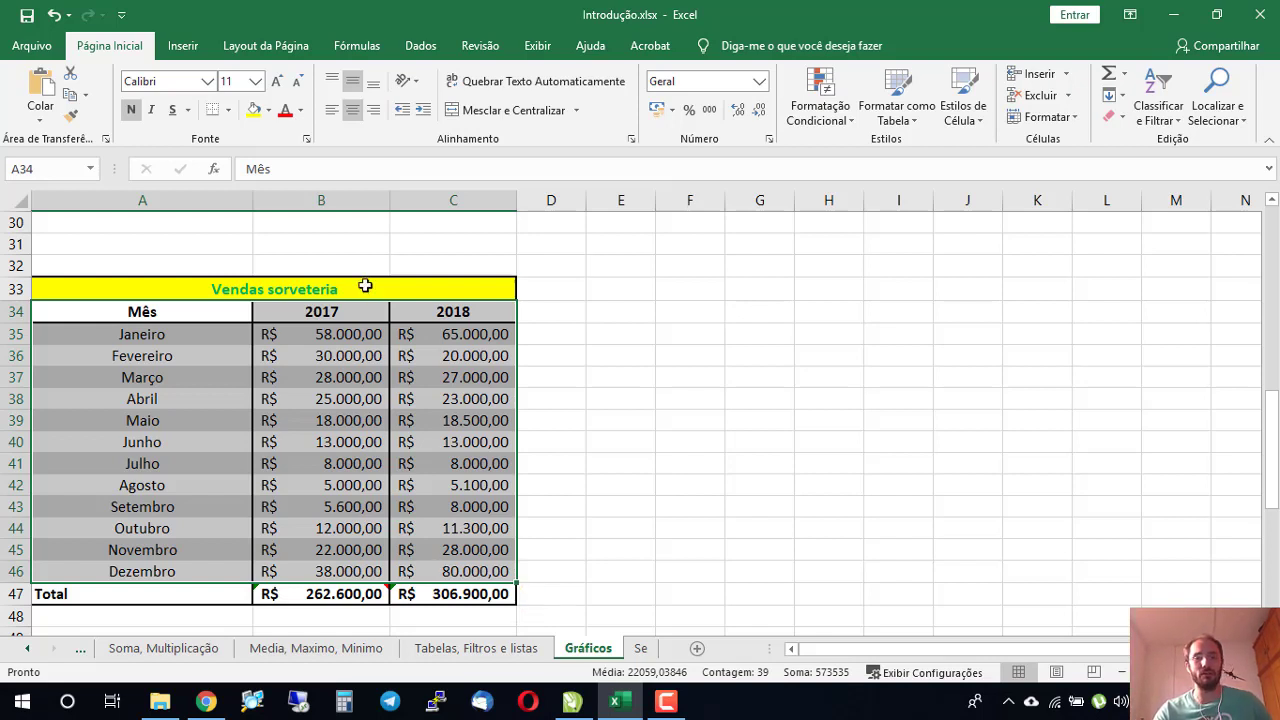
pyautogui.click(199, 46)
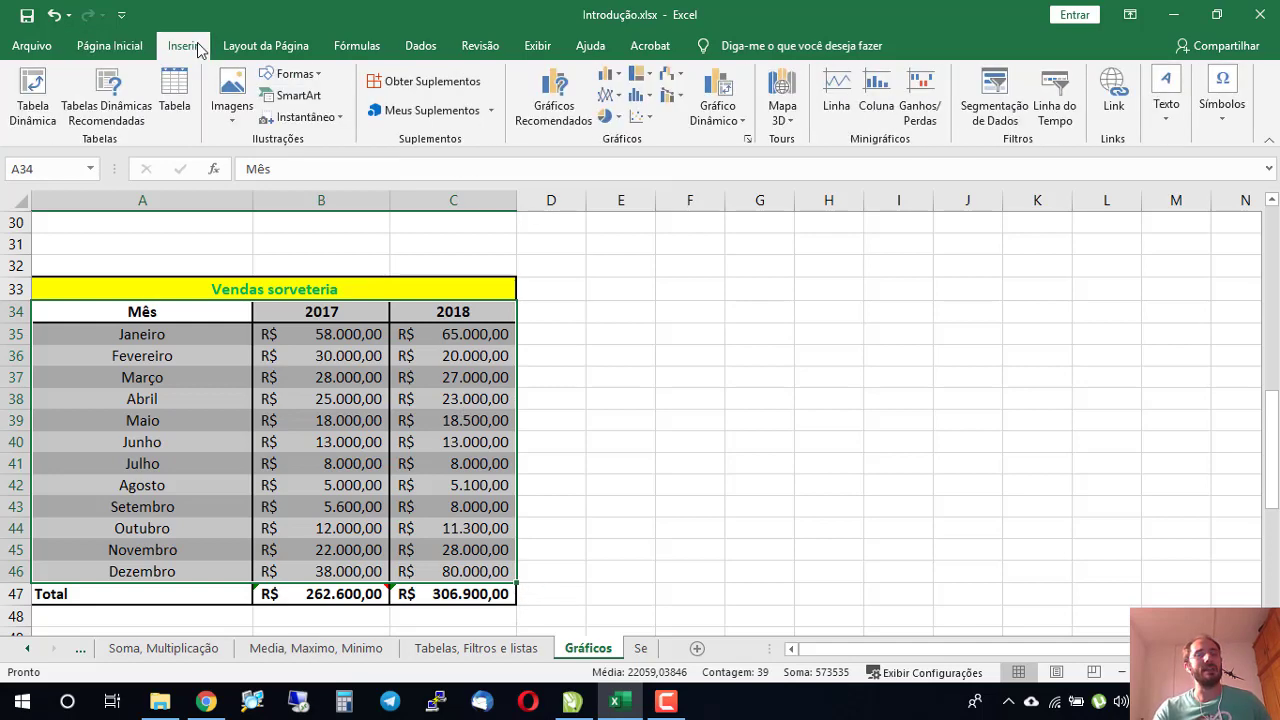
pyautogui.click(610, 96)
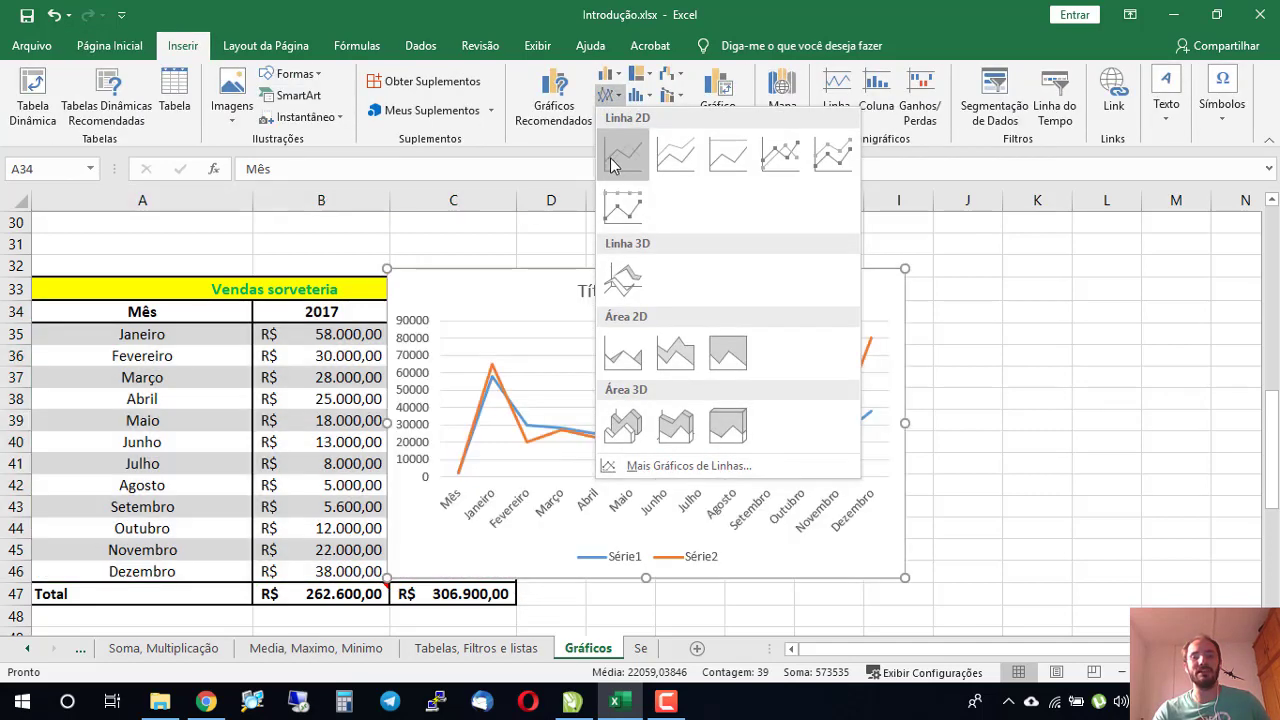
pyautogui.click(613, 160)
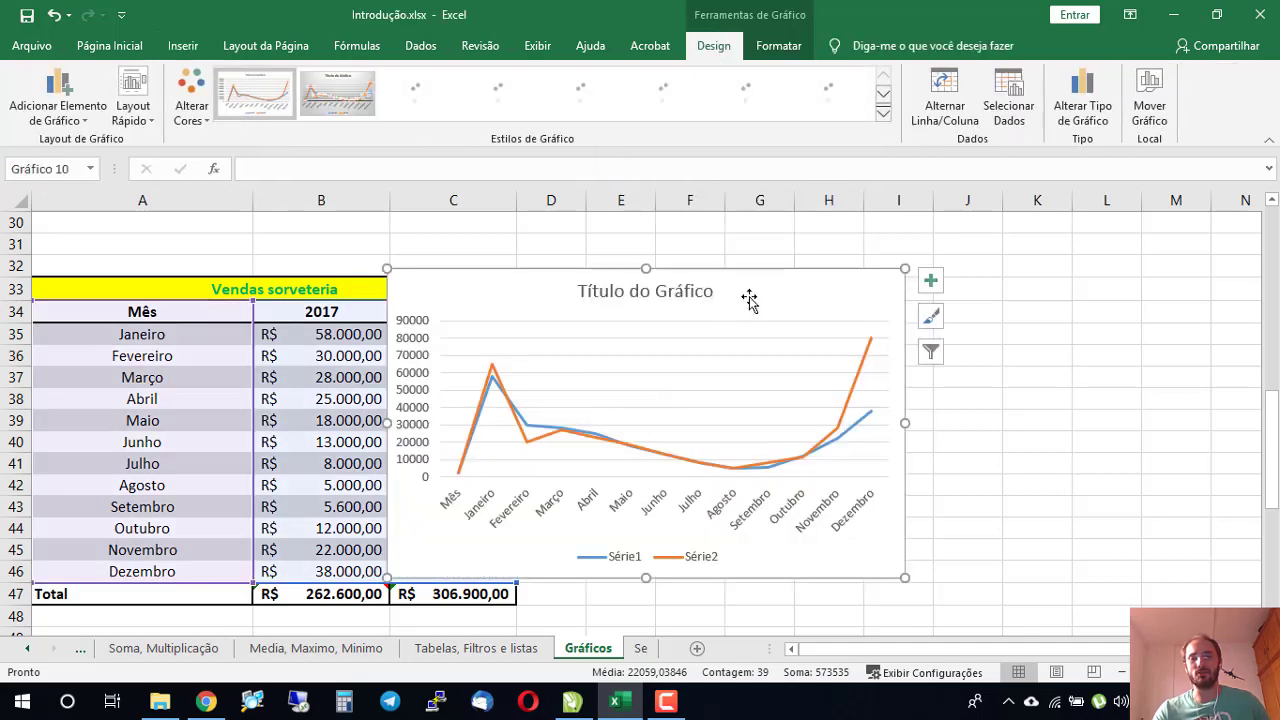
pyautogui.moveTo(749, 297); pyautogui.dragTo(907, 292)
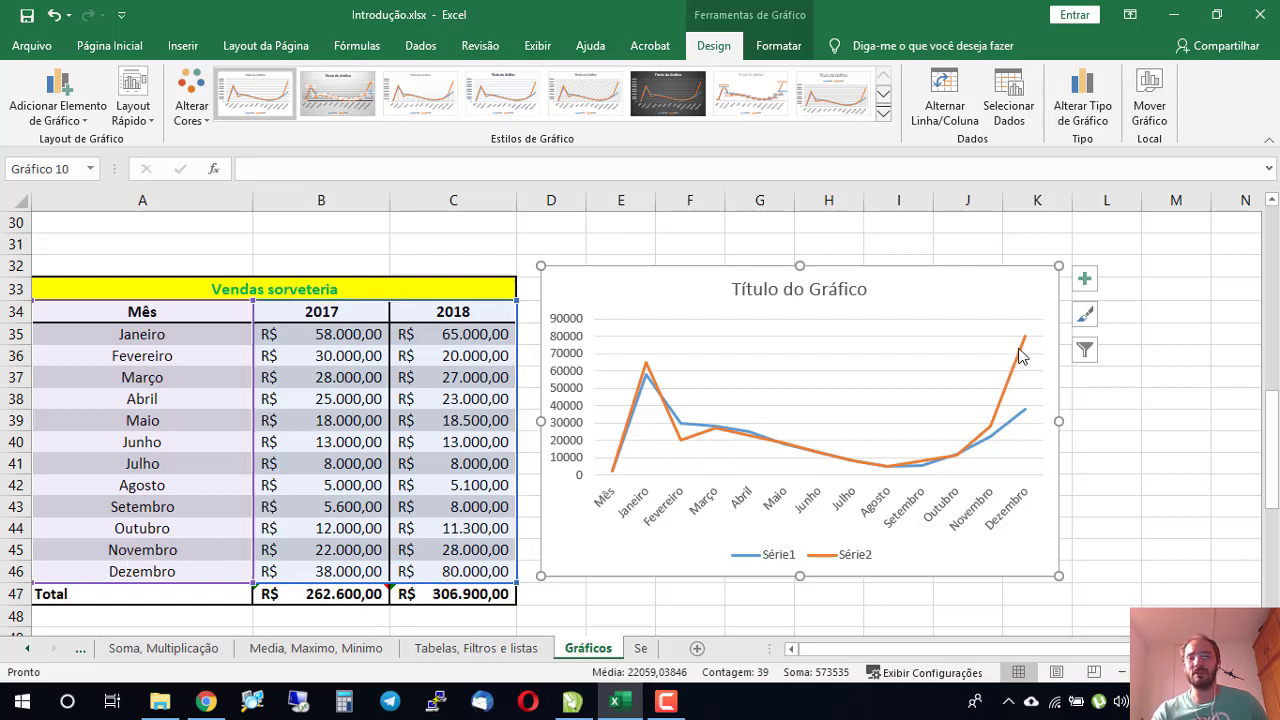
# Step: Examine the monthly points of both series in the new line chart, comparing 2017 and 2018 sales, especially February, October and December
pyautogui.moveTo(1022, 352)
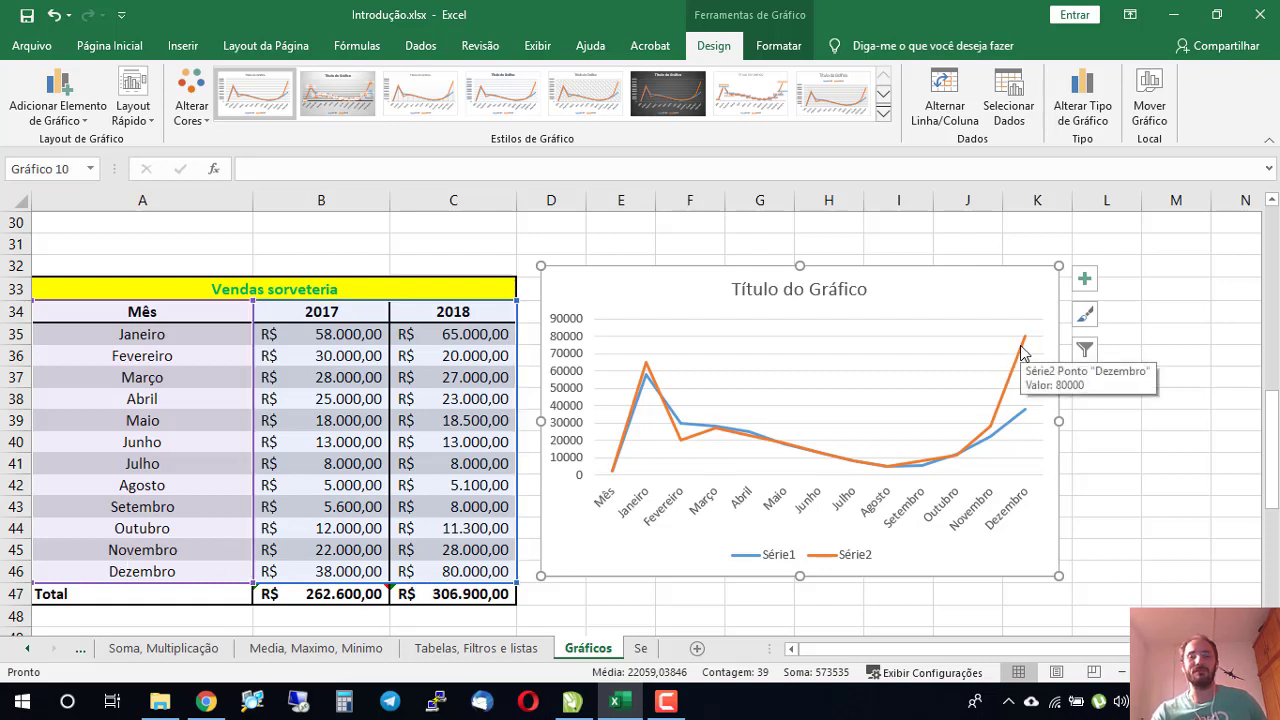
pyautogui.click(1022, 352)
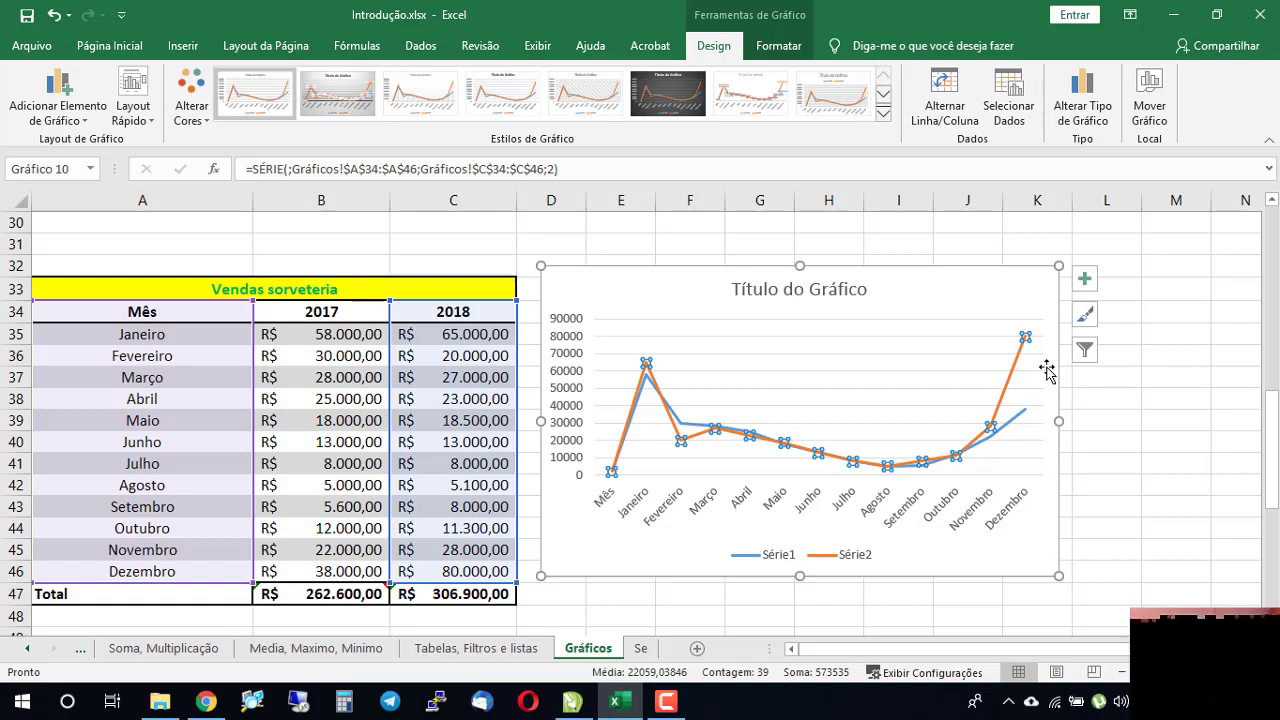
pyautogui.click(1046, 370)
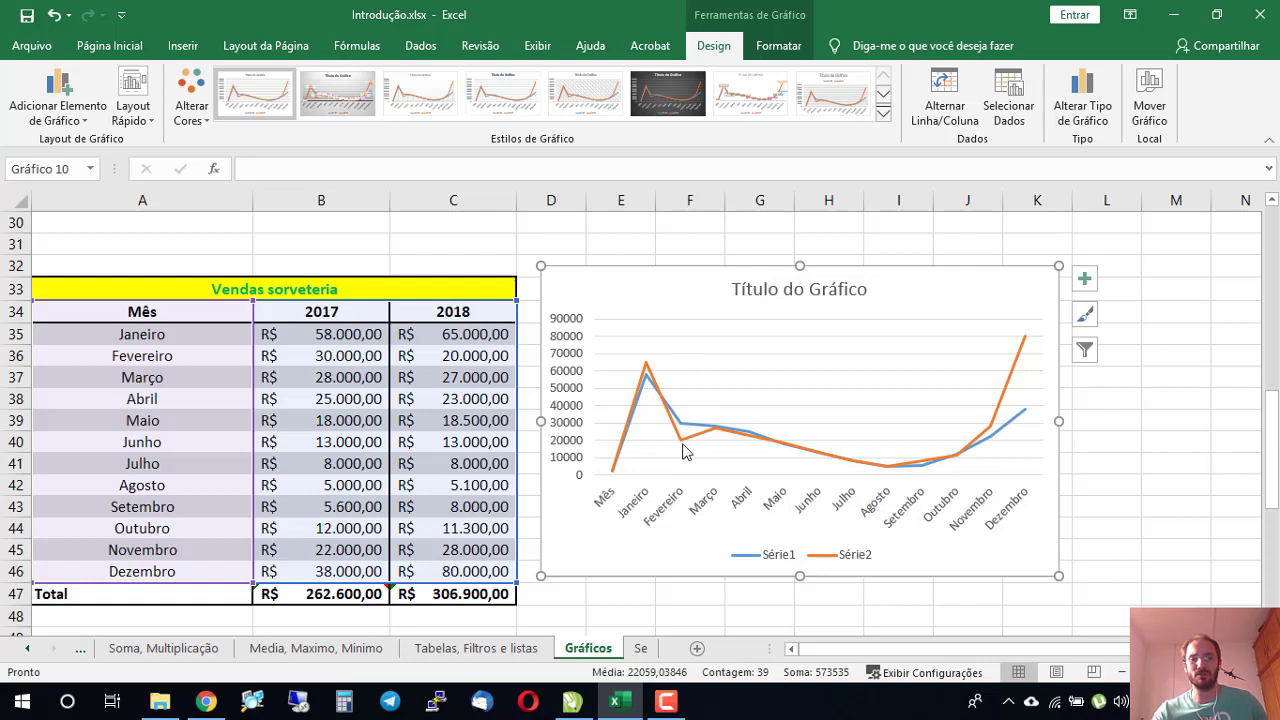
pyautogui.moveTo(685, 452)
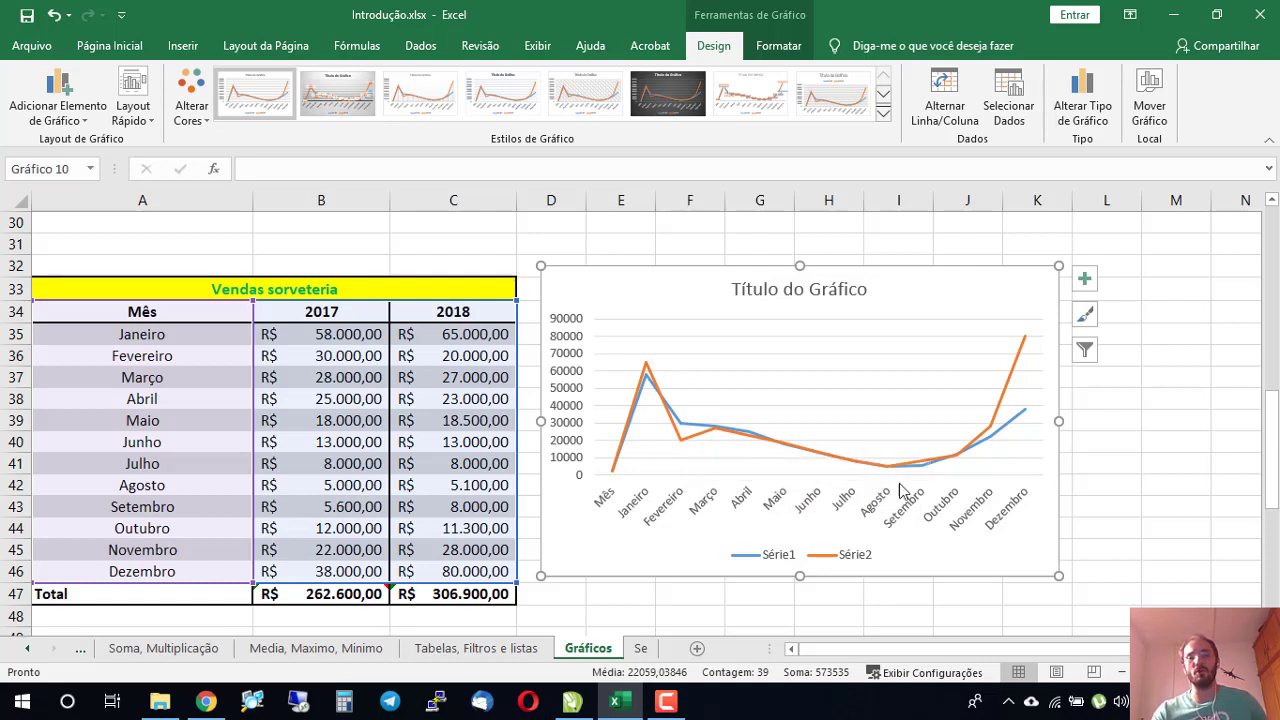
pyautogui.moveTo(938, 468)
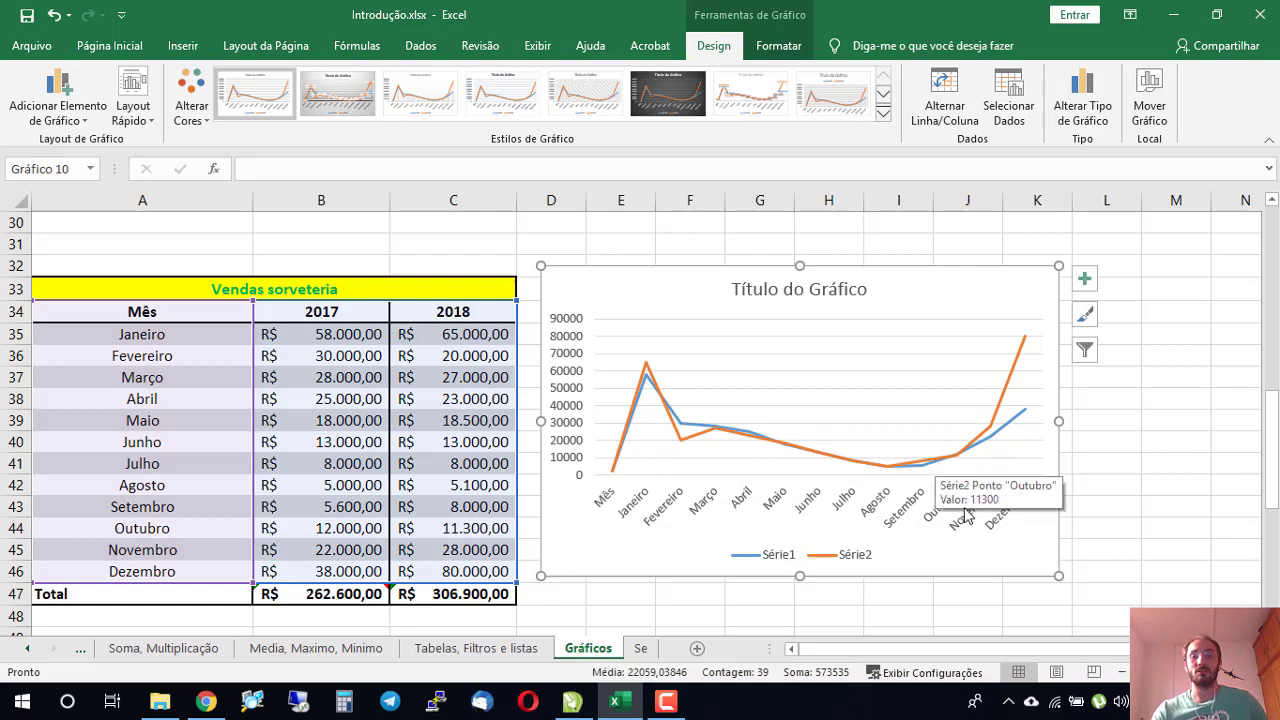
pyautogui.click(988, 440)
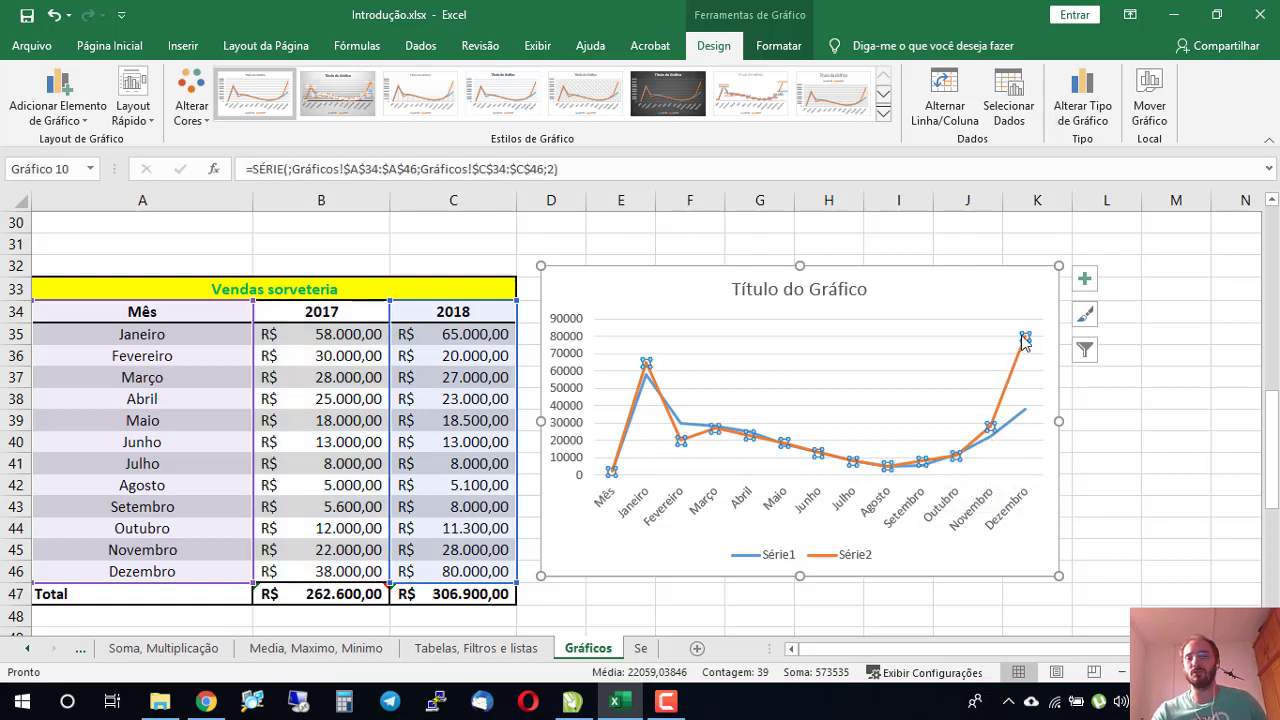
pyautogui.moveTo(1024, 341)
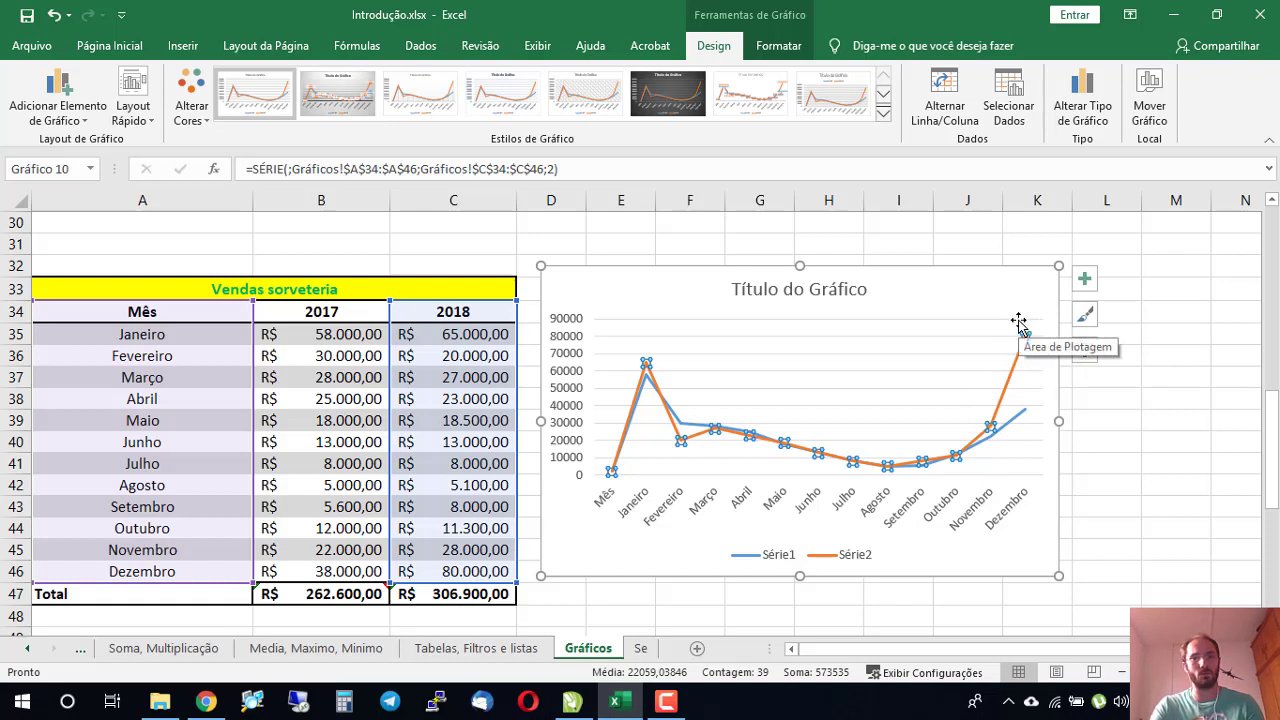
pyautogui.click(1021, 422)
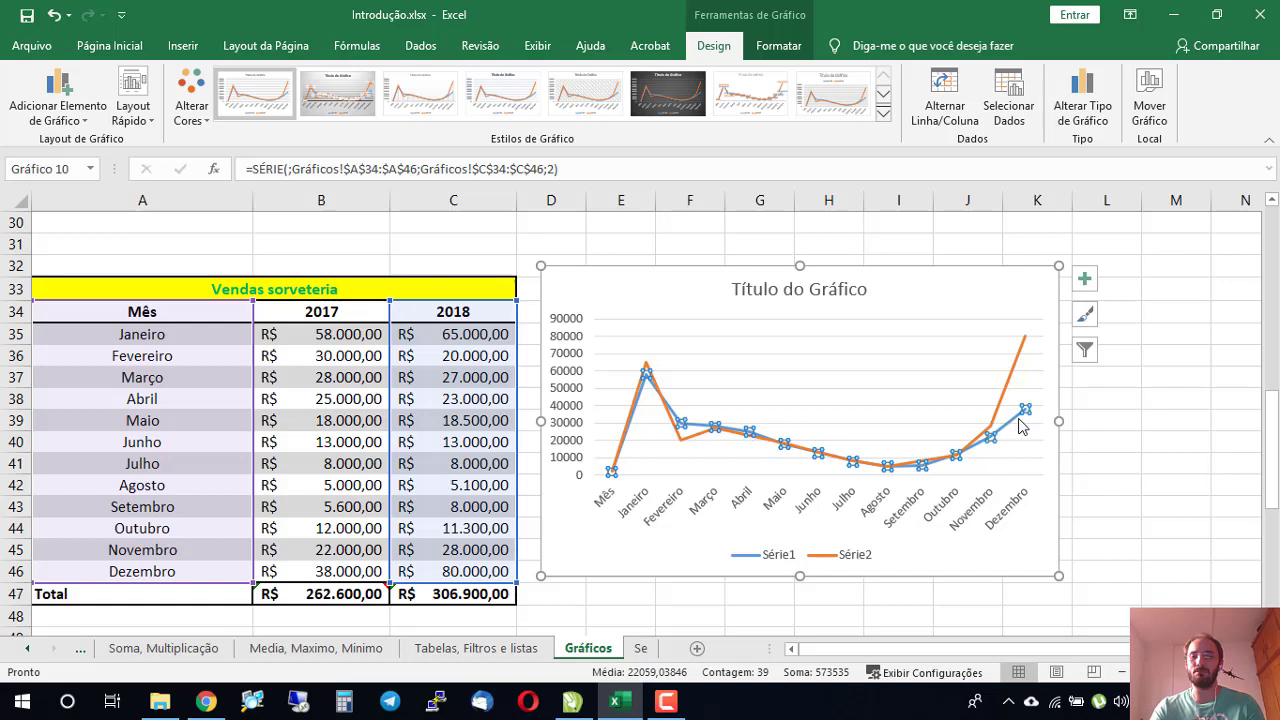
pyautogui.click(1014, 365)
pyautogui.moveTo(1012, 424)
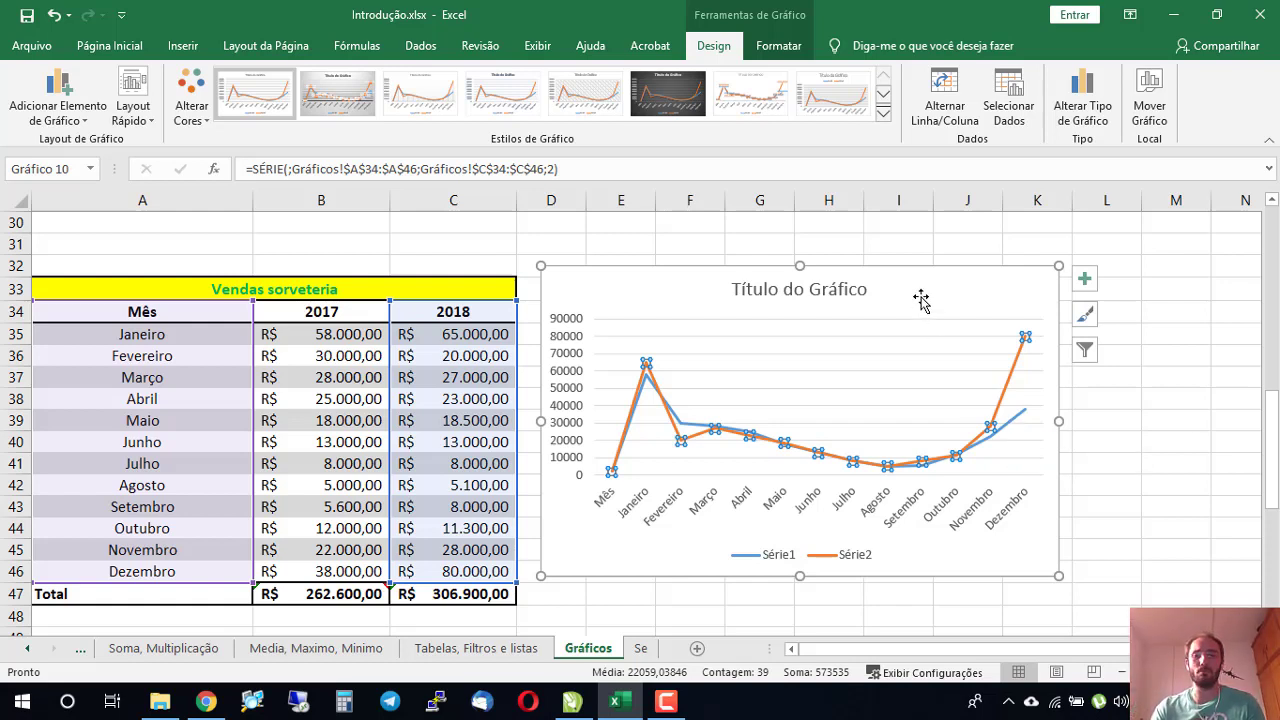
# Step: Move the two-year sales line chart slightly down and away from the table, and view its style options and legend
pyautogui.moveTo(920, 297); pyautogui.dragTo(935, 308)
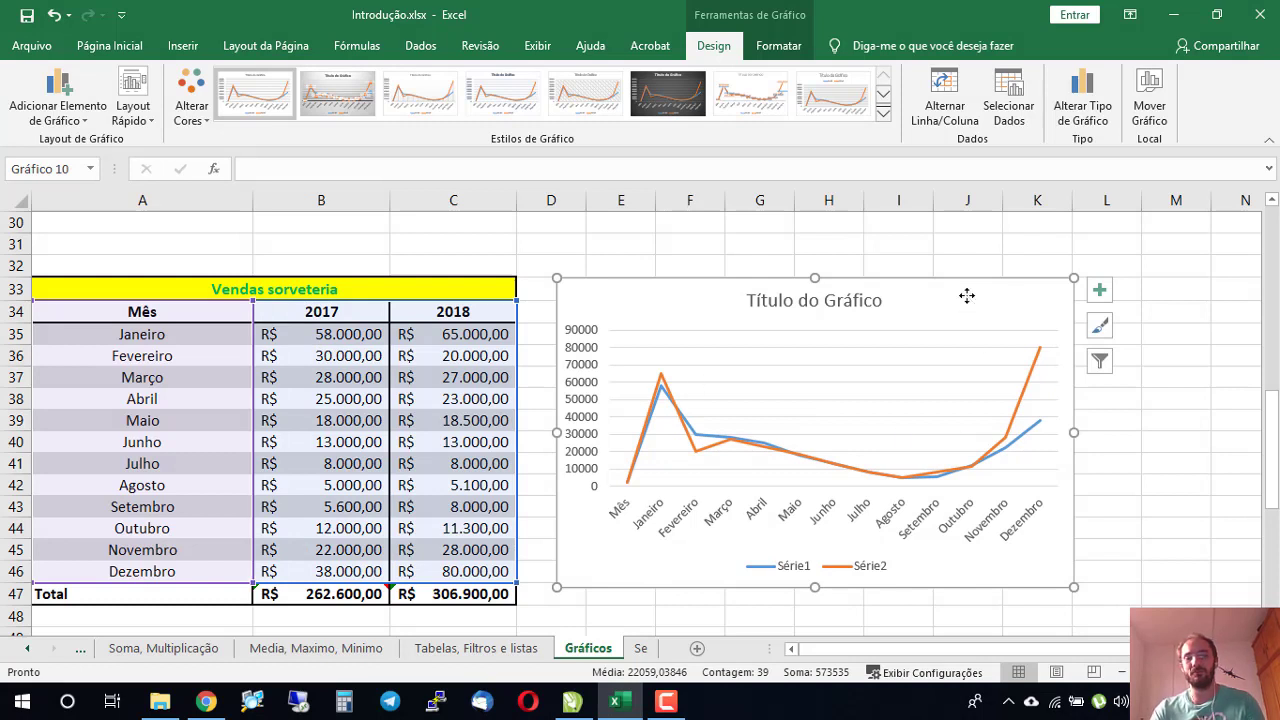
pyautogui.click(1099, 325)
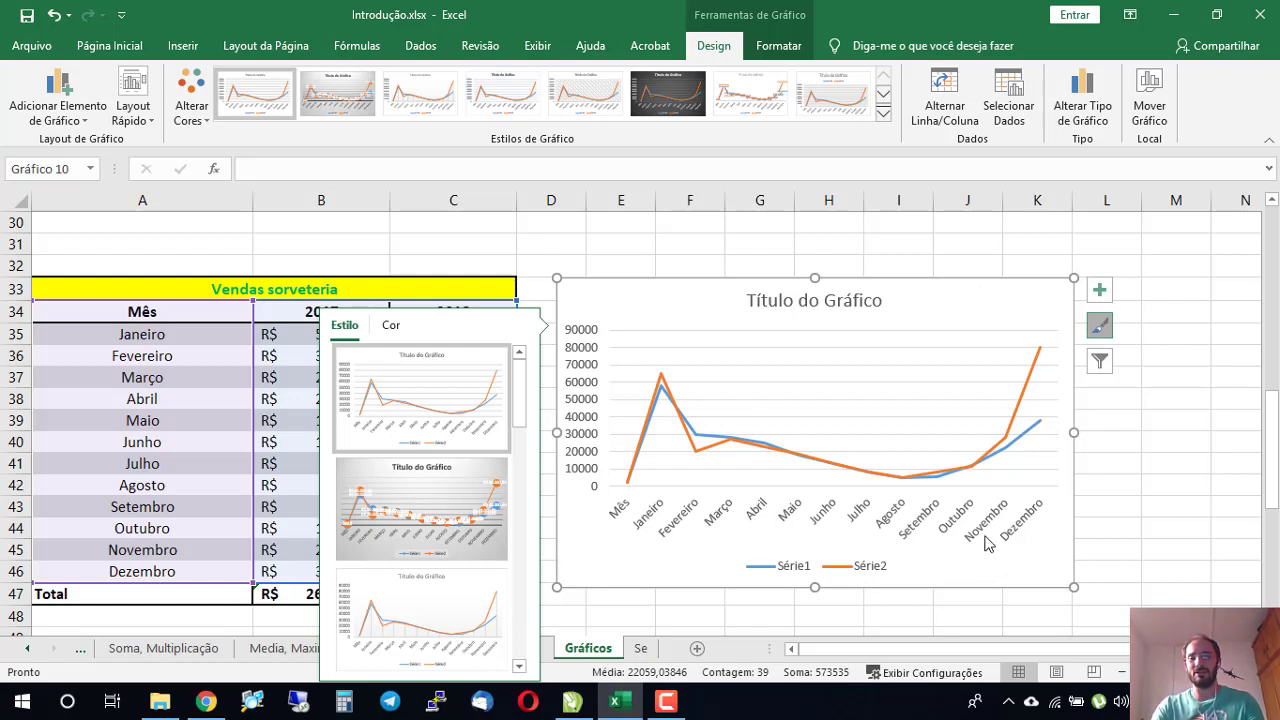
pyautogui.click(858, 566)
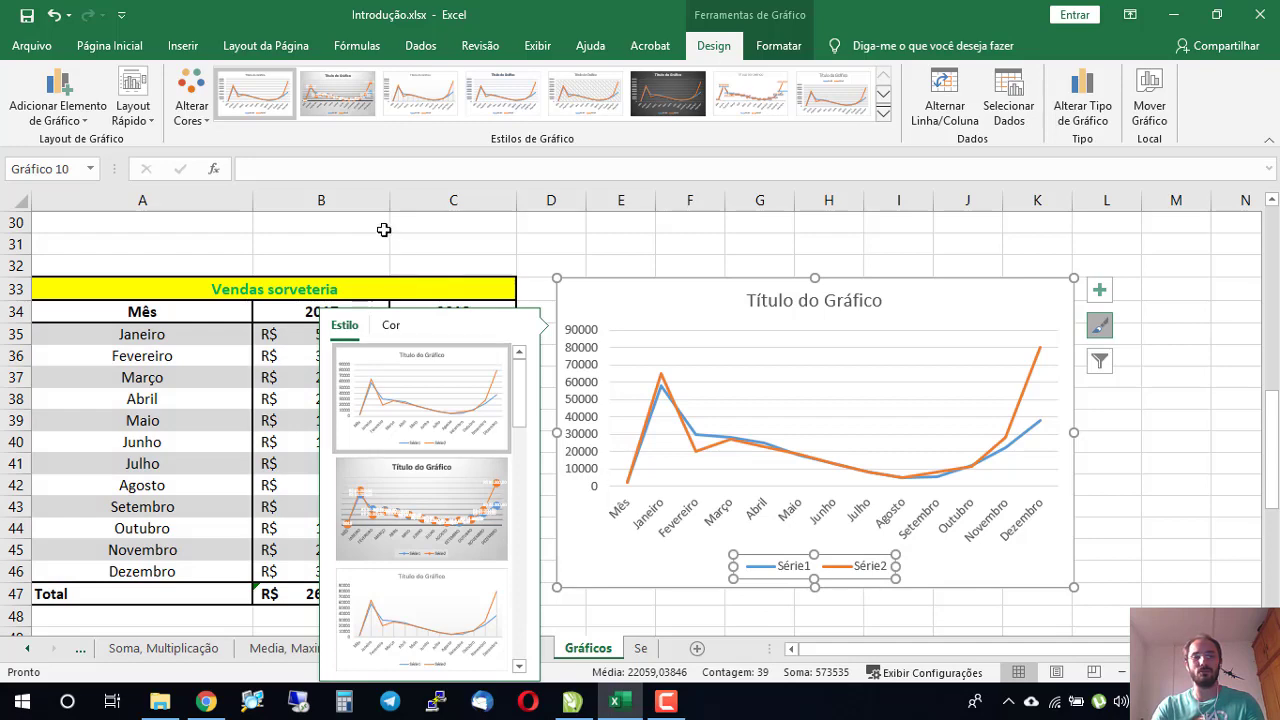
pyautogui.click(335, 224)
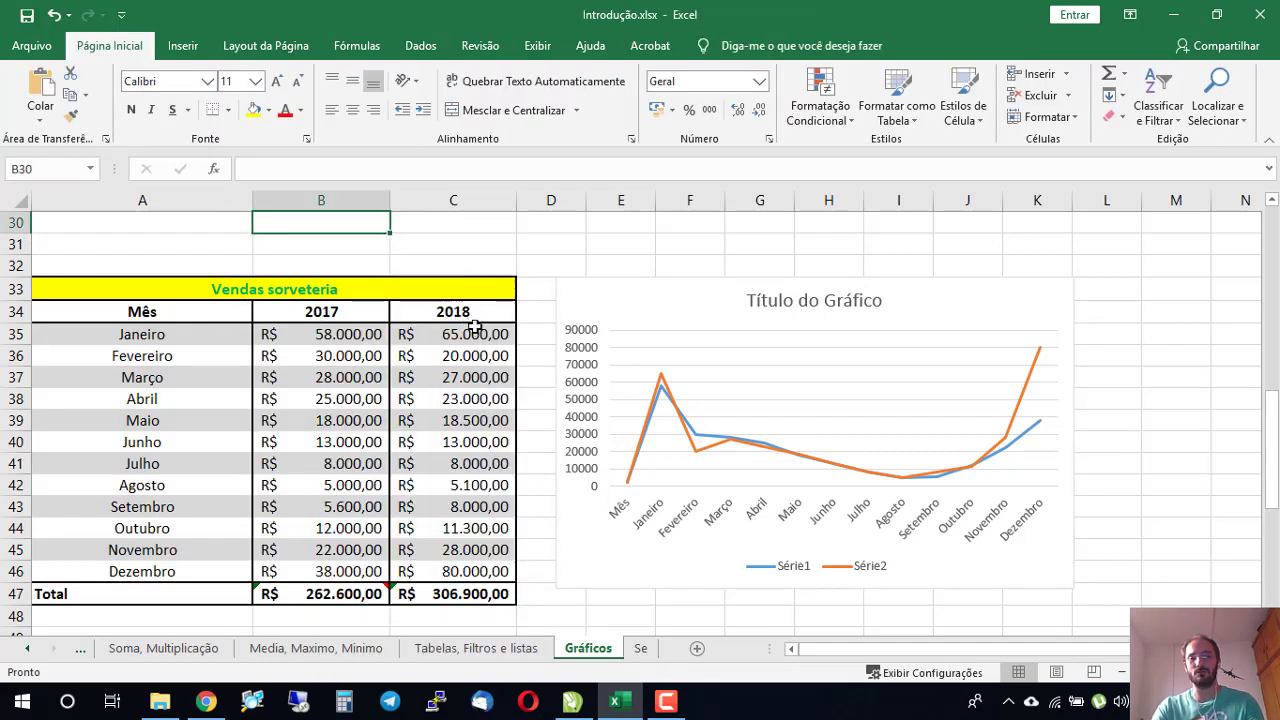
# Step: Name the first series of the two-year sales line chart from the 2017 header in cell B34, keeping its values range
pyautogui.click(949, 300)
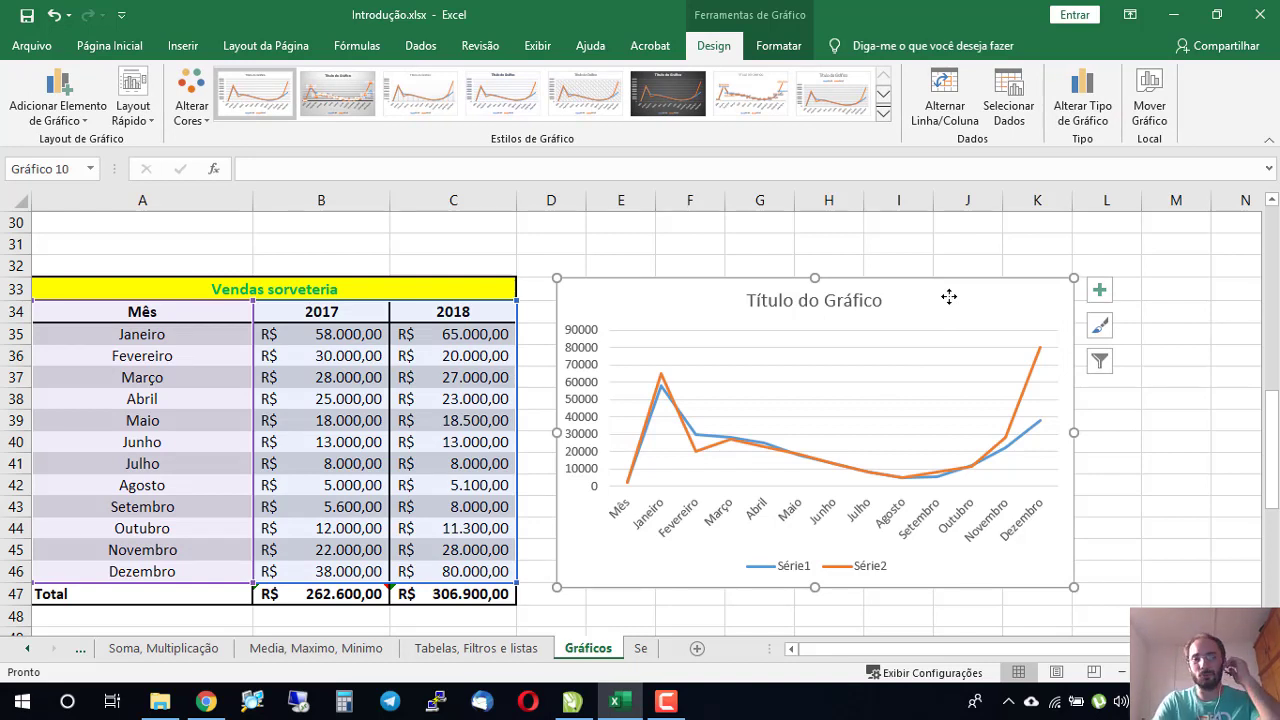
pyautogui.click(799, 578)
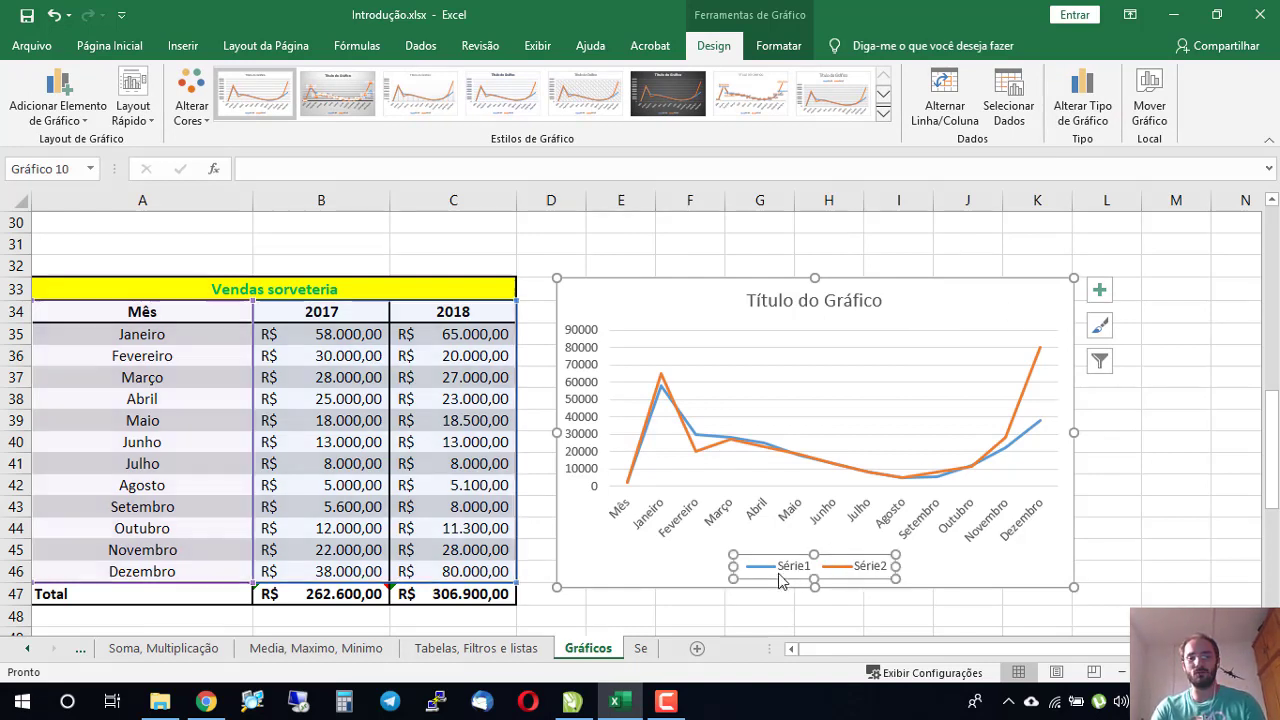
pyautogui.click(908, 306)
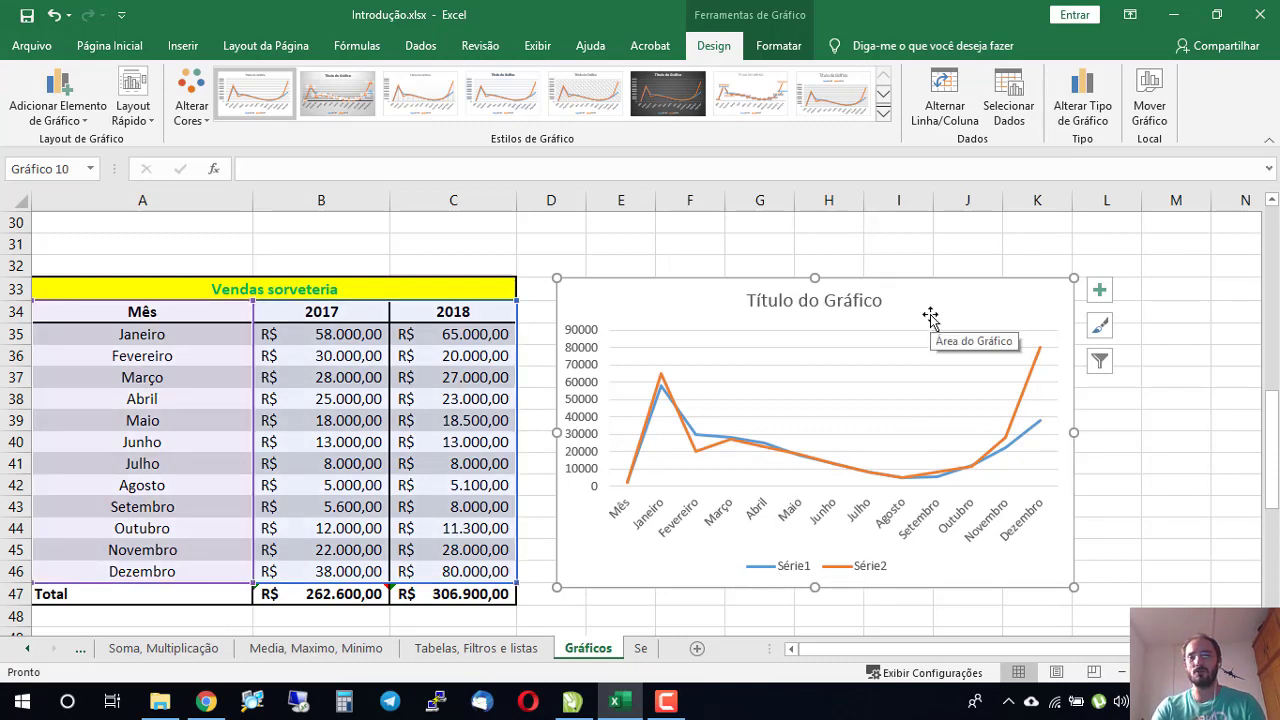
pyautogui.click(1010, 112)
pyautogui.click(650, 300)
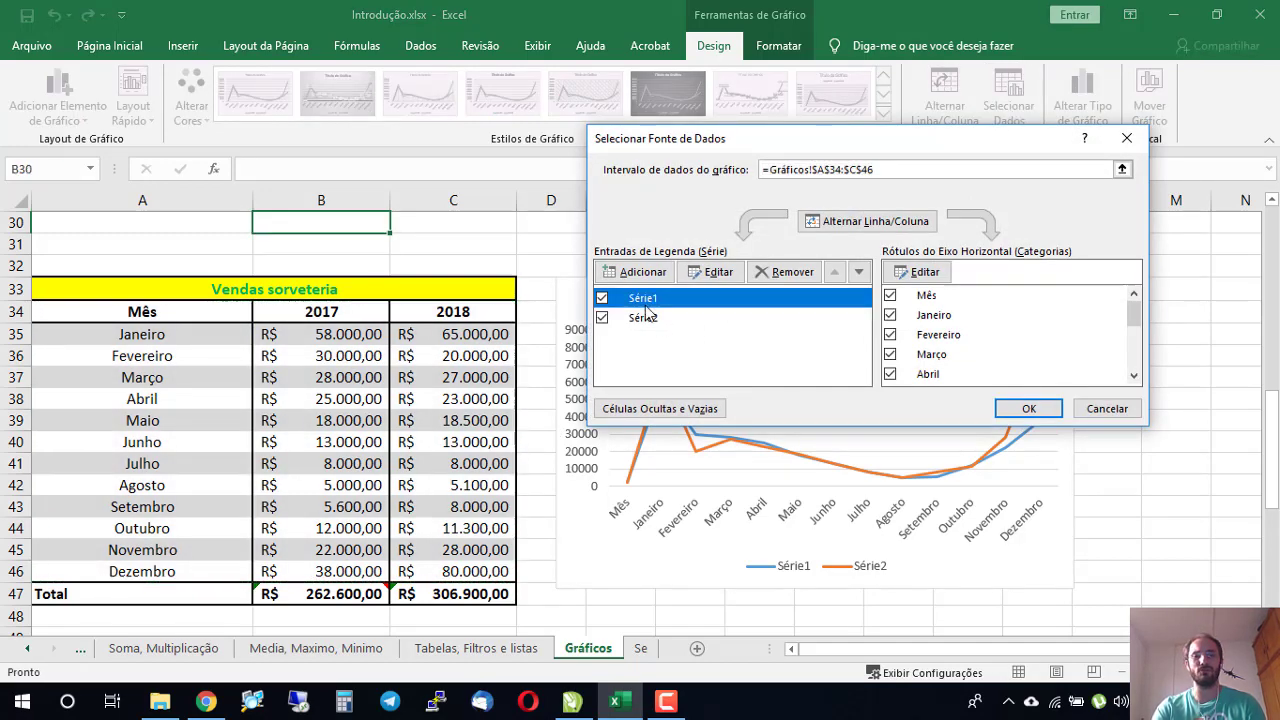
pyautogui.click(652, 318)
pyautogui.click(656, 304)
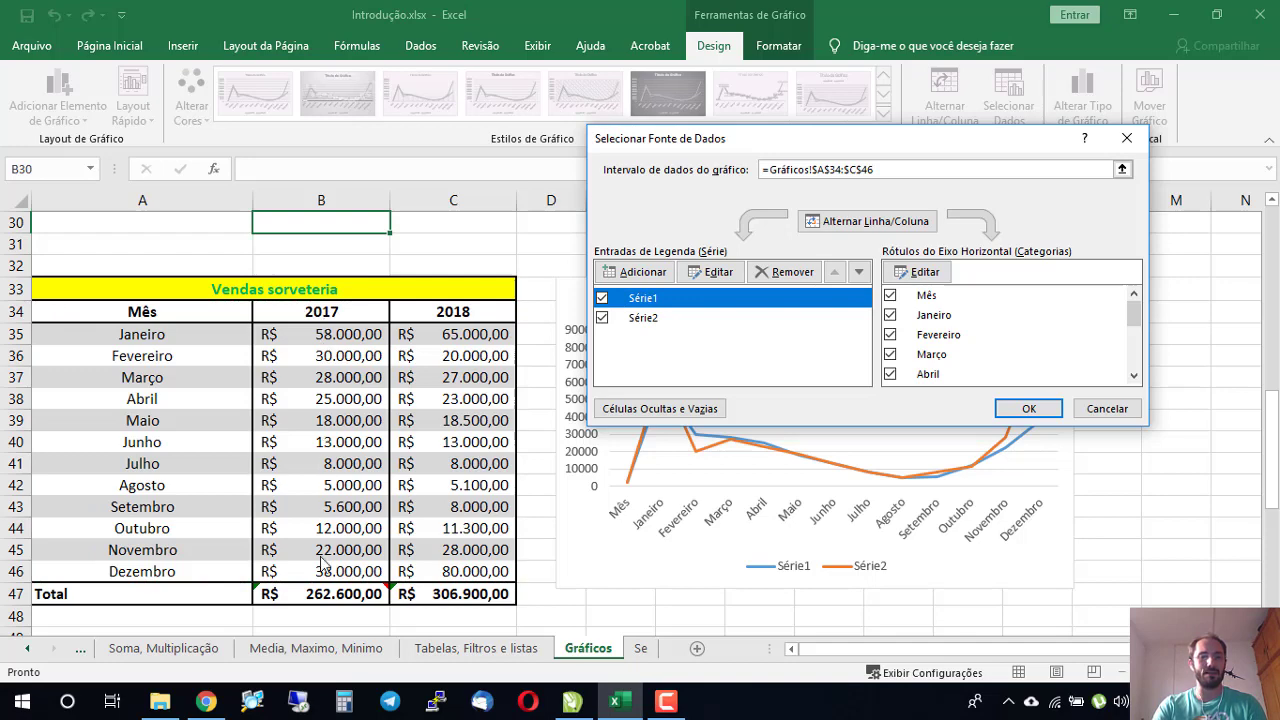
pyautogui.click(710, 272)
pyautogui.click(852, 303)
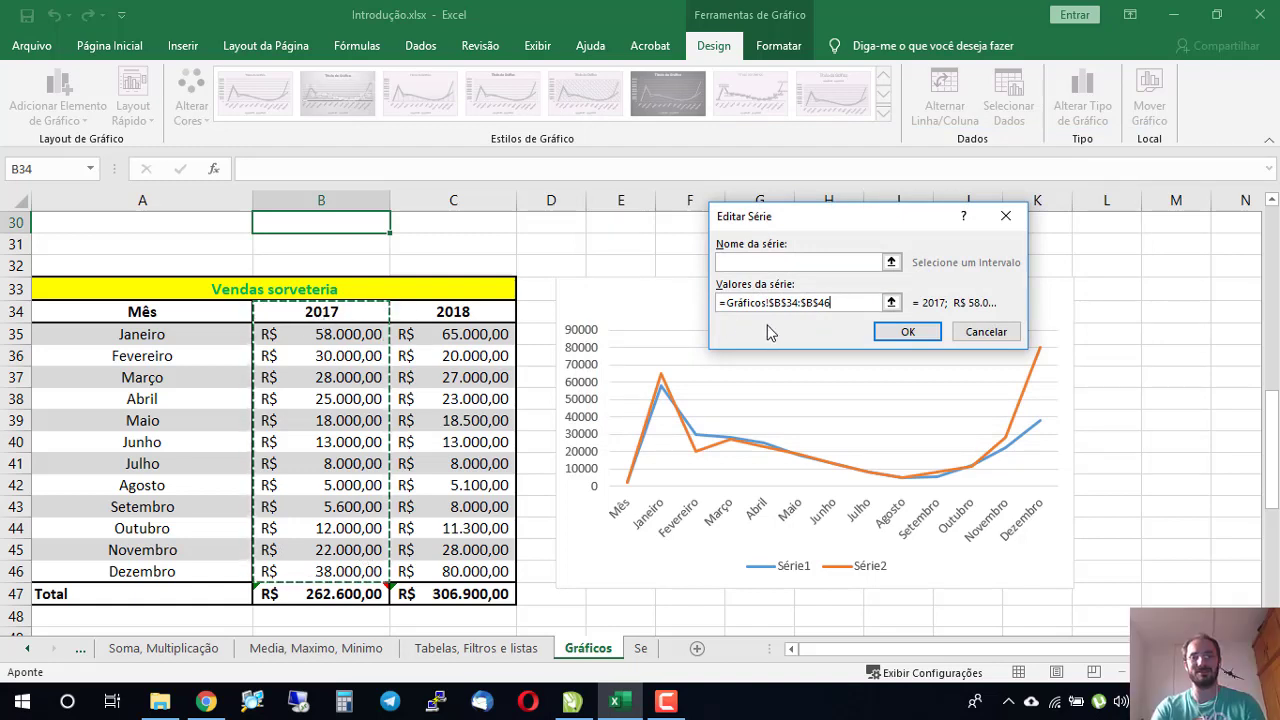
pyautogui.click(793, 262)
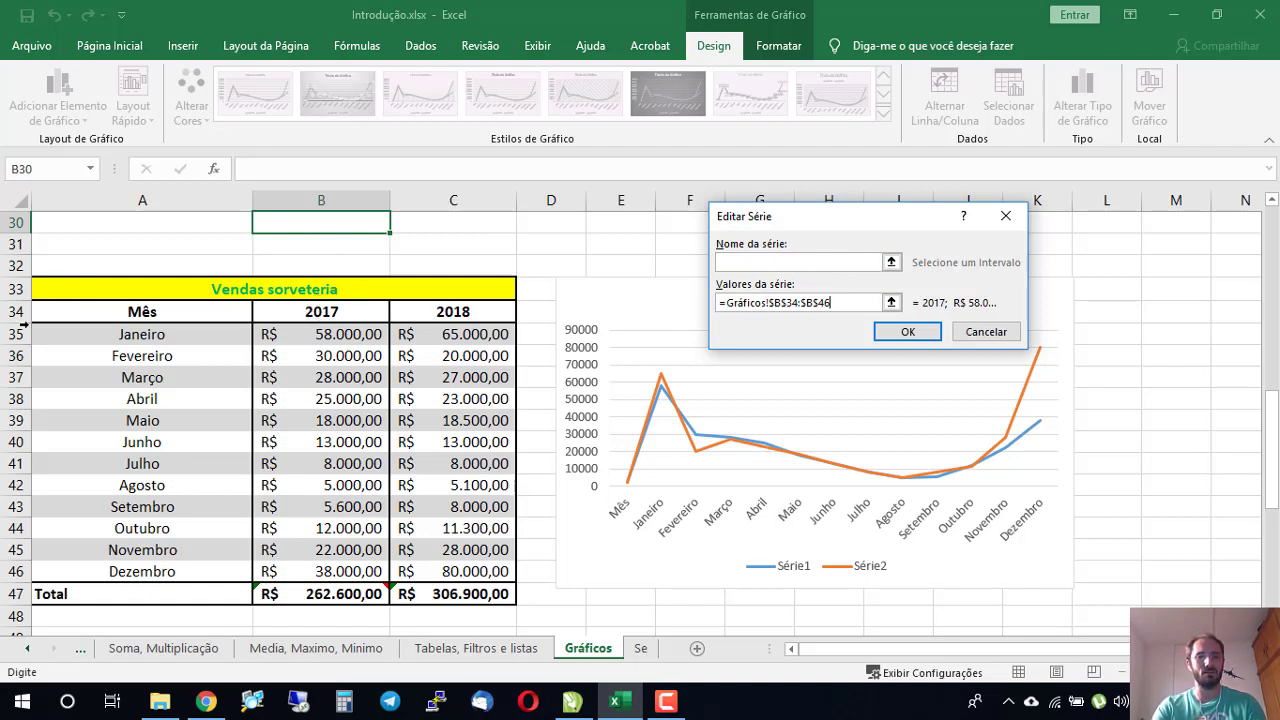
pyautogui.click(751, 262)
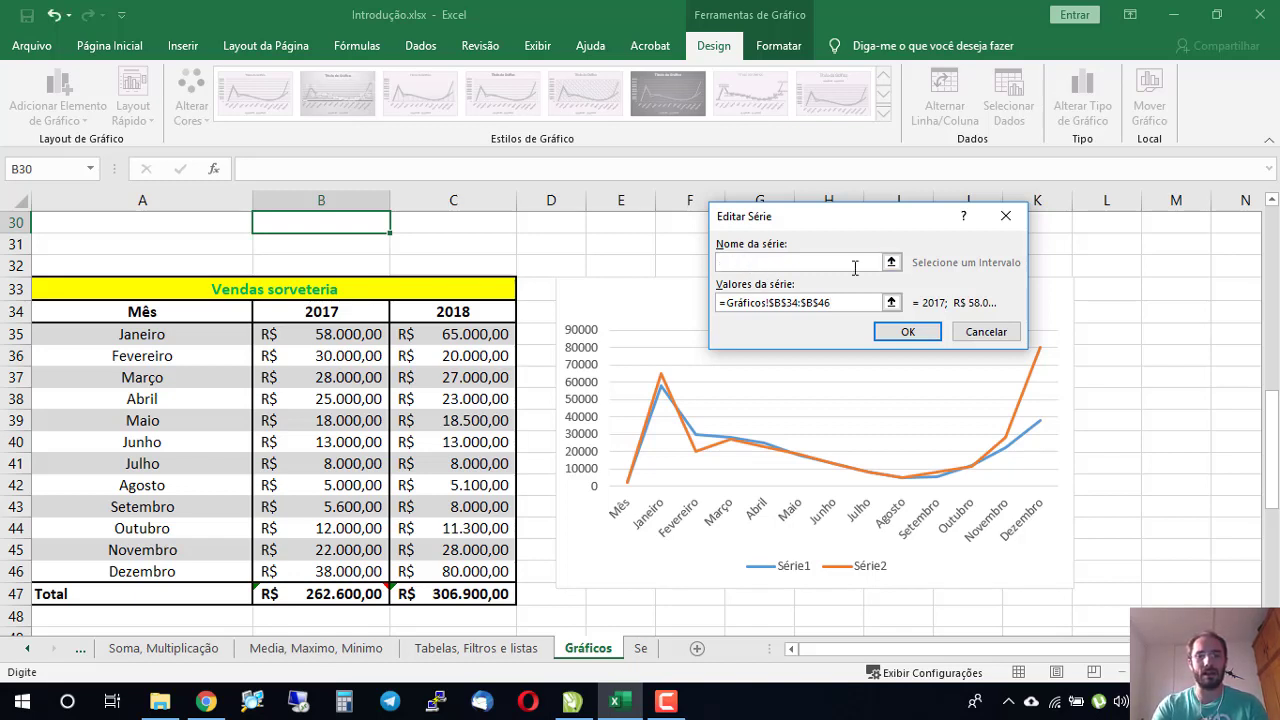
pyautogui.click(322, 312)
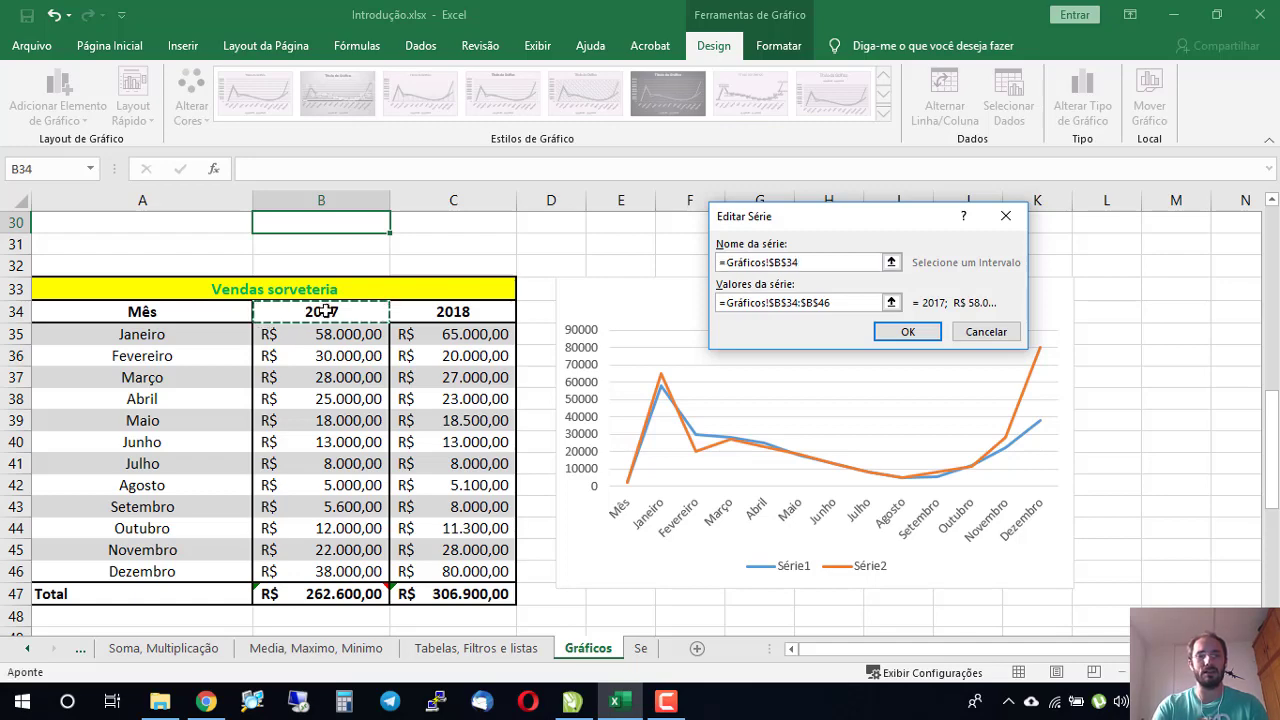
pyautogui.click(907, 333)
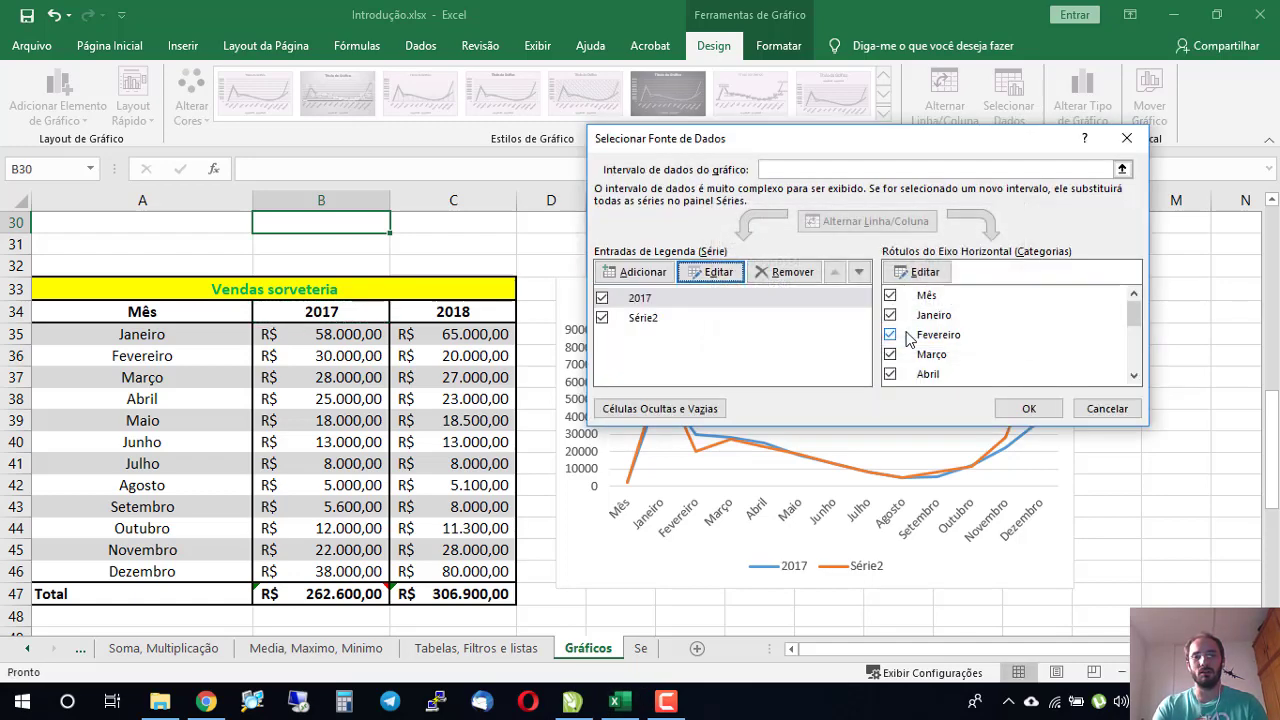
# Step: Name the second series from the 2018 header in cell C34 and apply the chart's data source changes
pyautogui.click(645, 317)
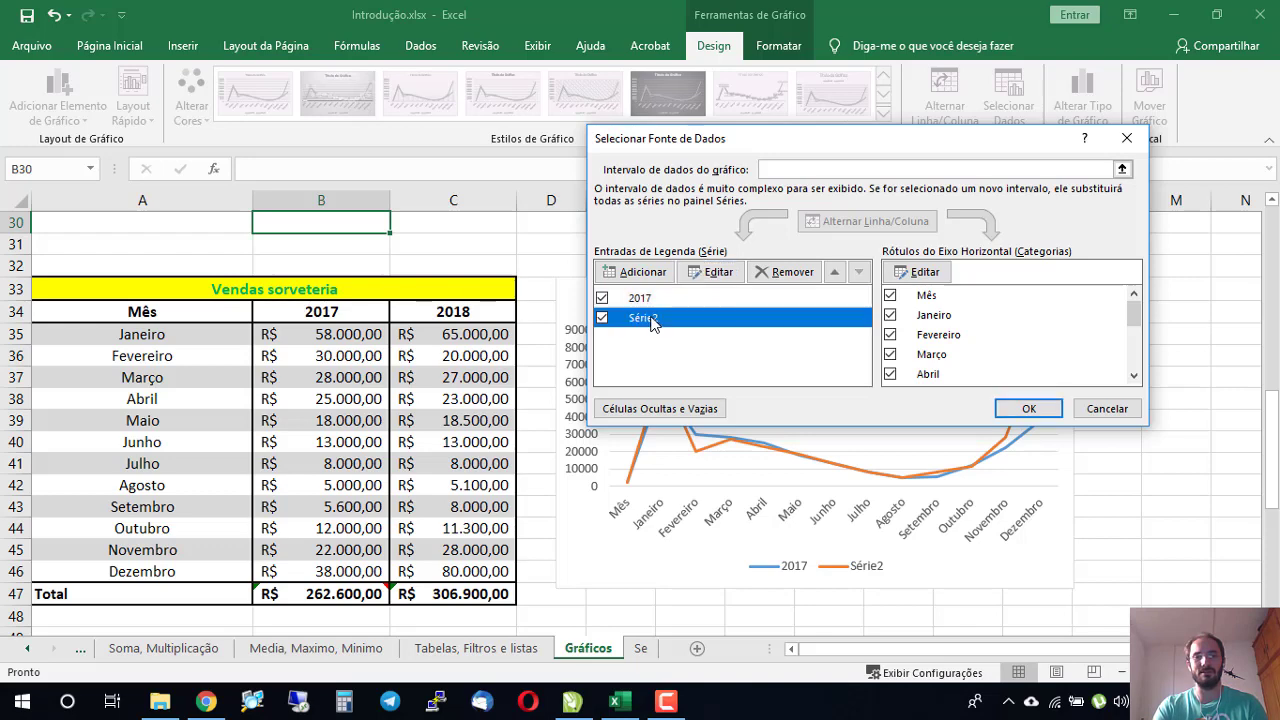
pyautogui.click(712, 272)
pyautogui.click(777, 308)
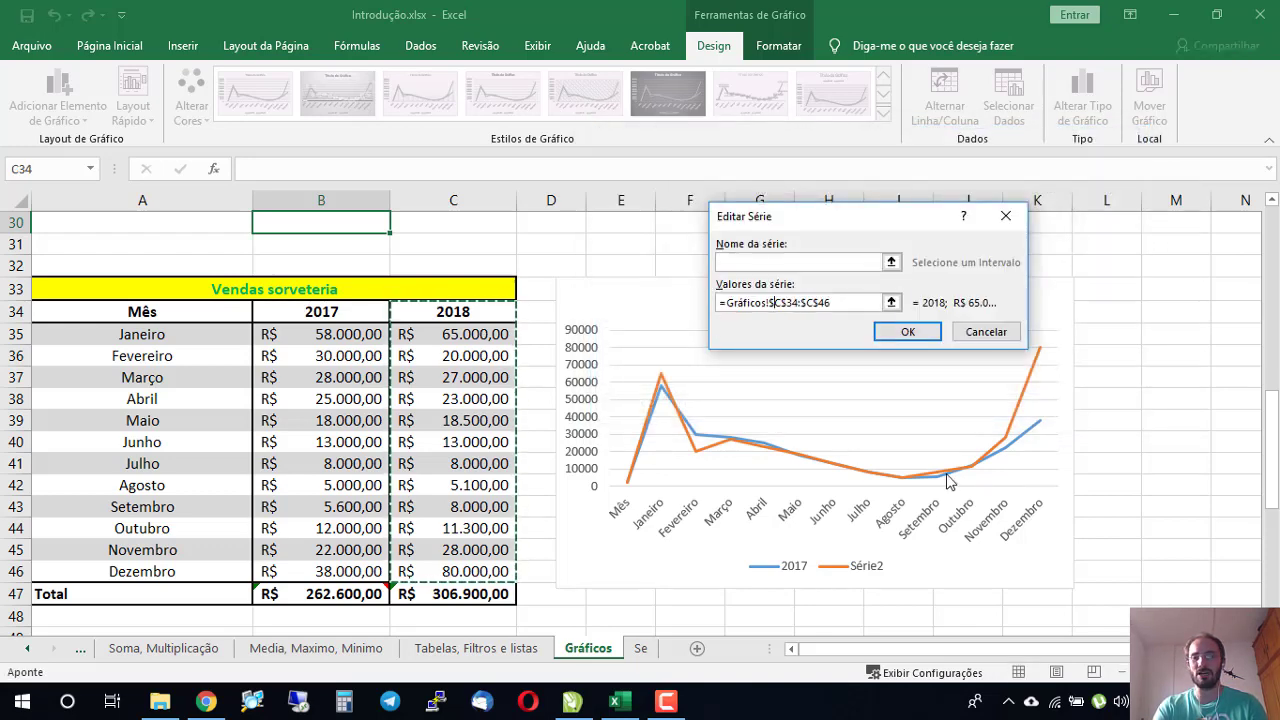
pyautogui.click(878, 262)
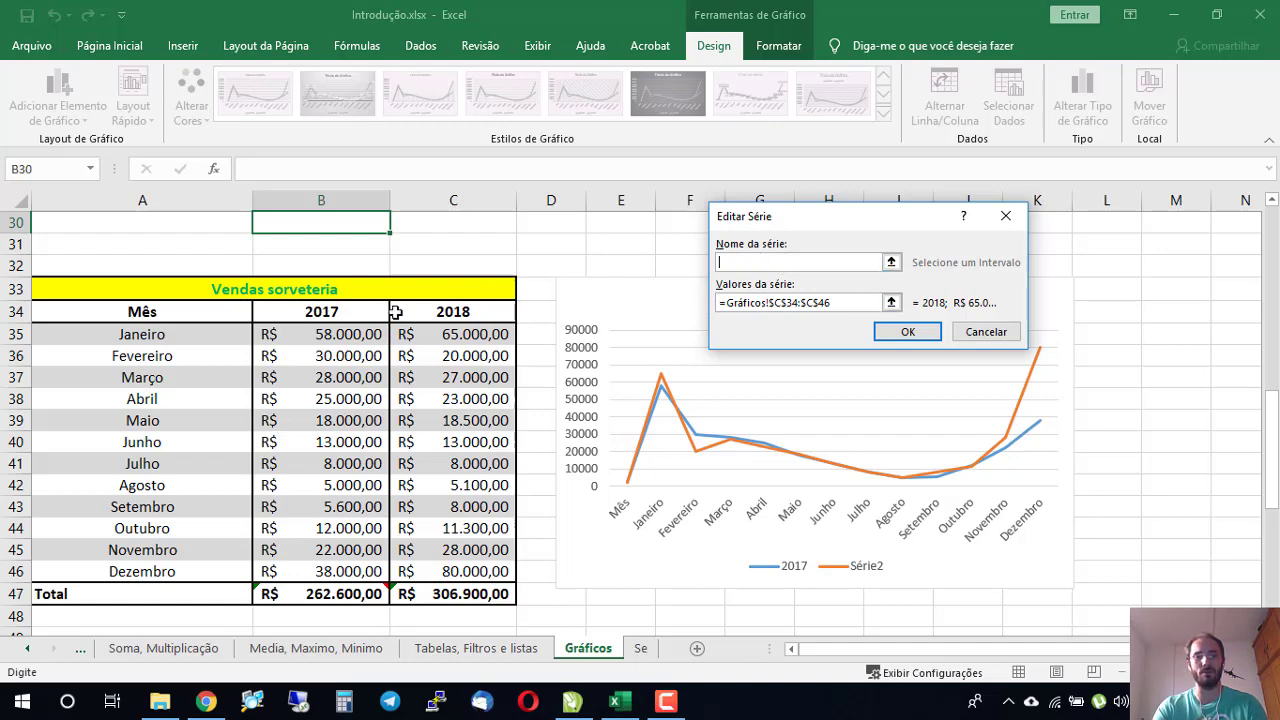
pyautogui.click(452, 311)
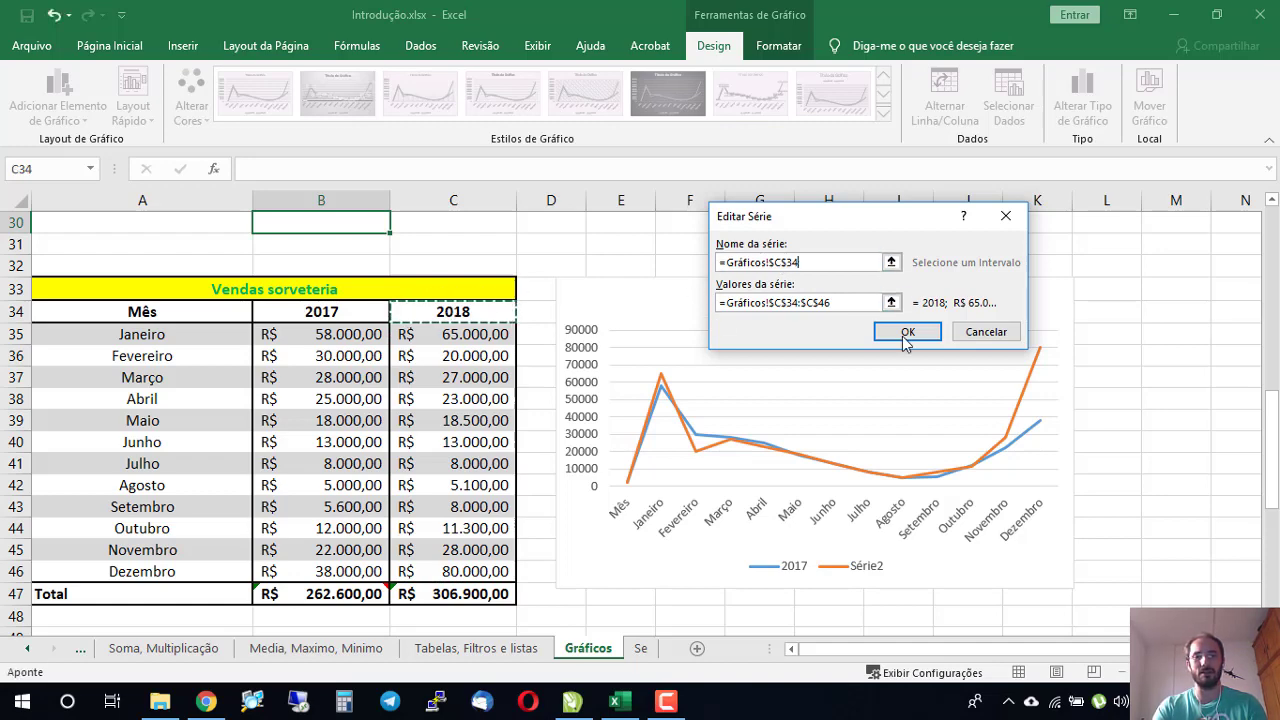
pyautogui.click(907, 331)
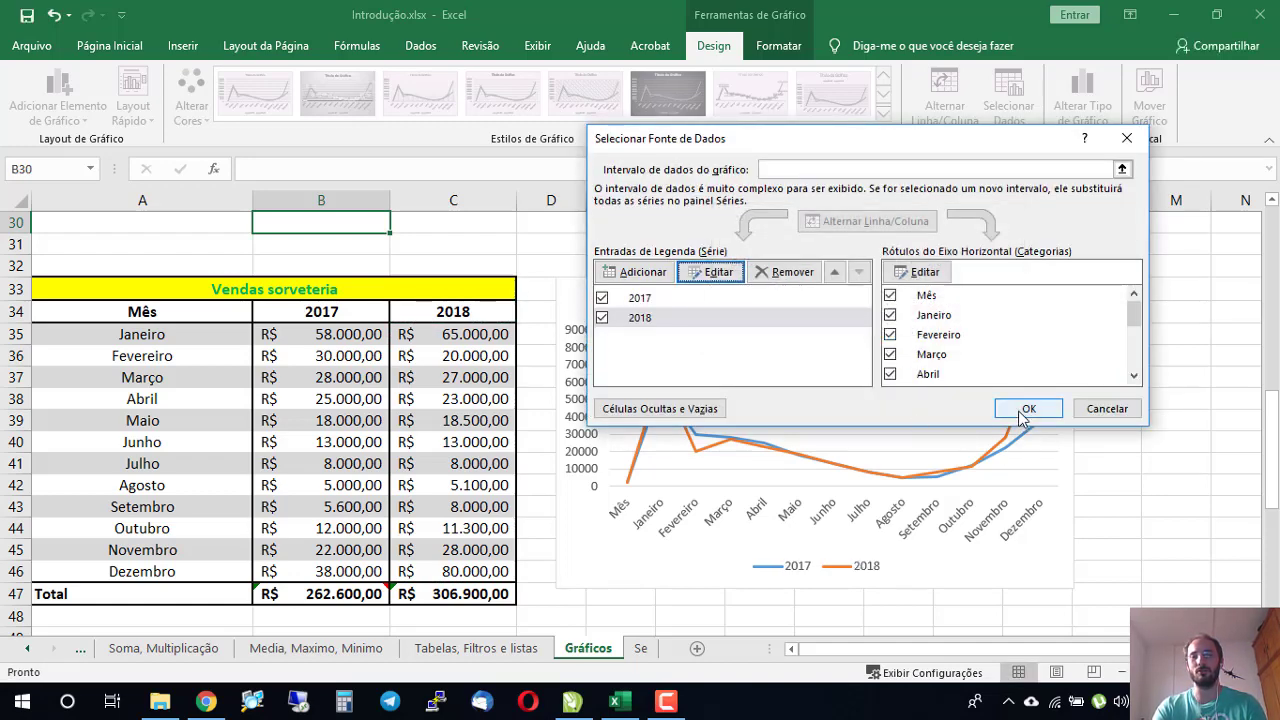
pyautogui.click(1025, 412)
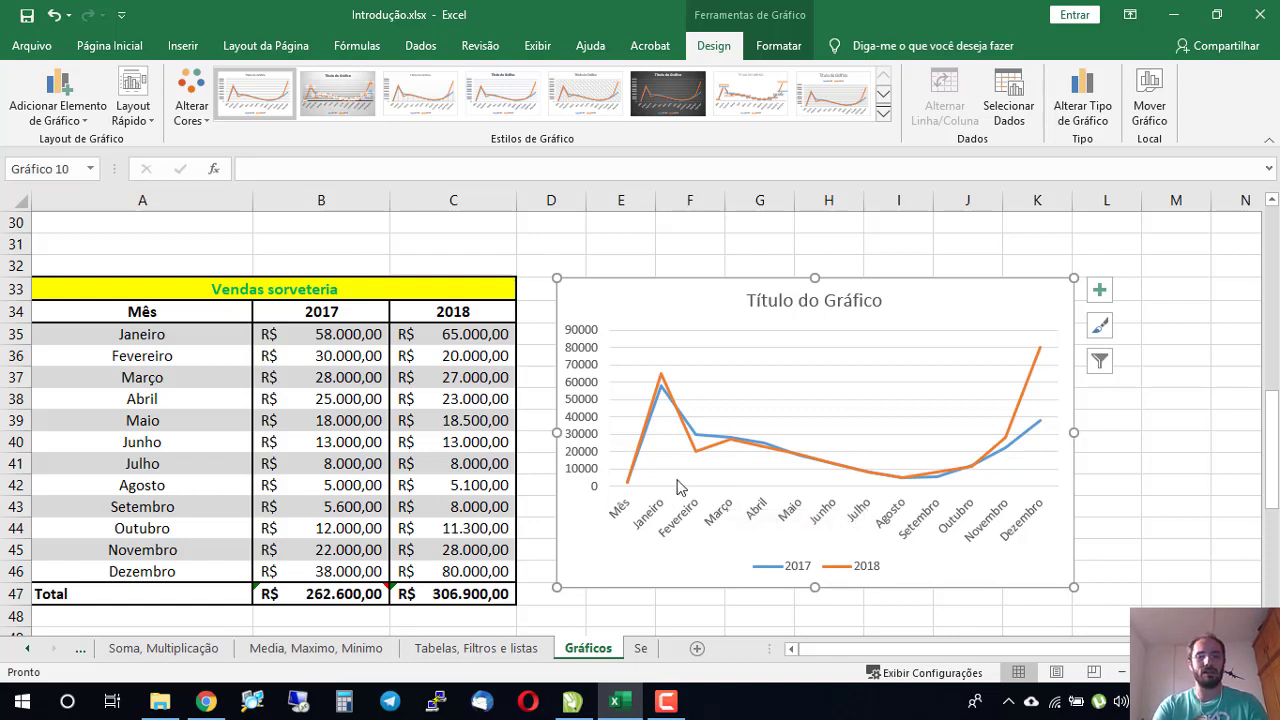
# Step: Change the line chart's title to "Vendas Sorveteria"
pyautogui.click(821, 301)
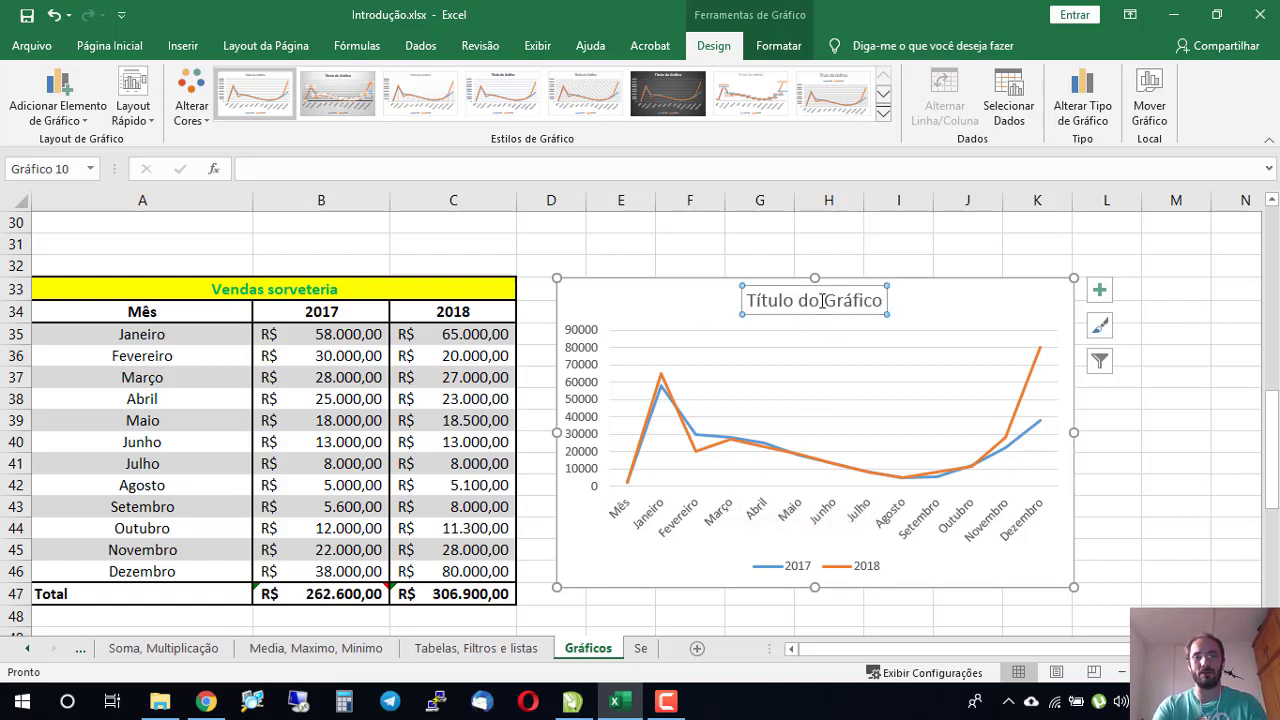
pyautogui.doubleClick(763, 300)
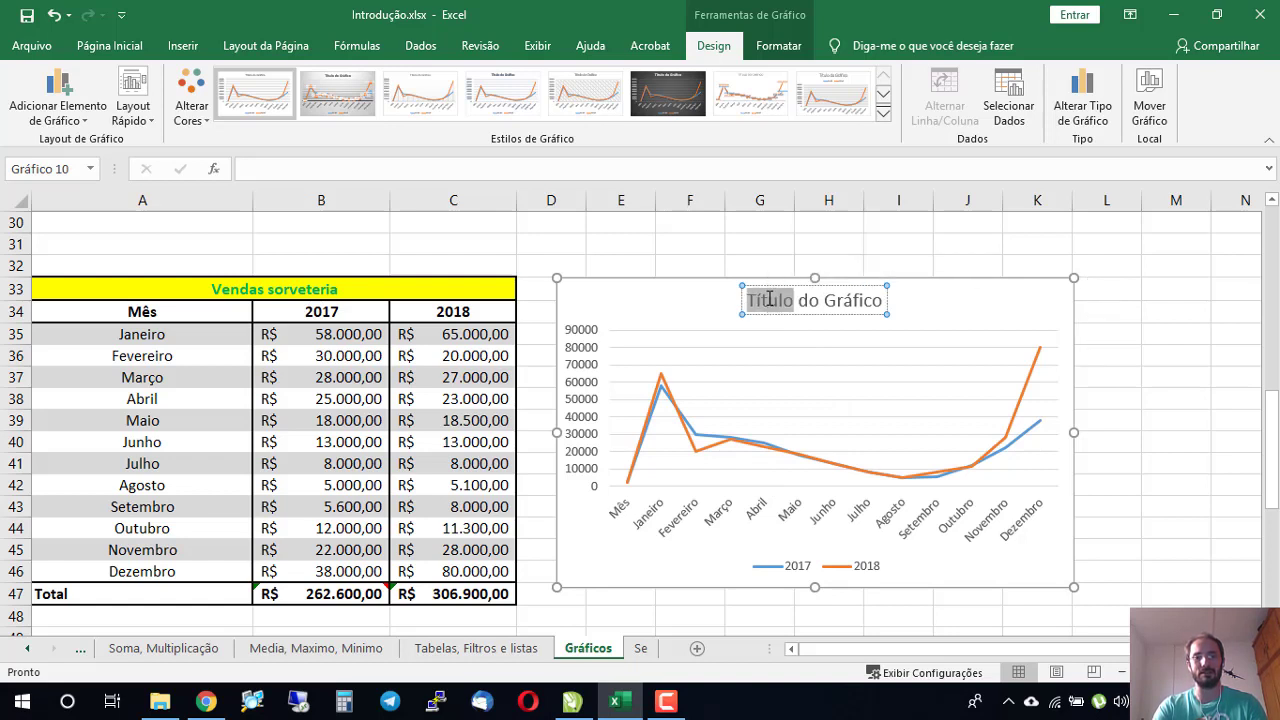
pyautogui.tripleClick(830, 300)
pyautogui.press('Delete')
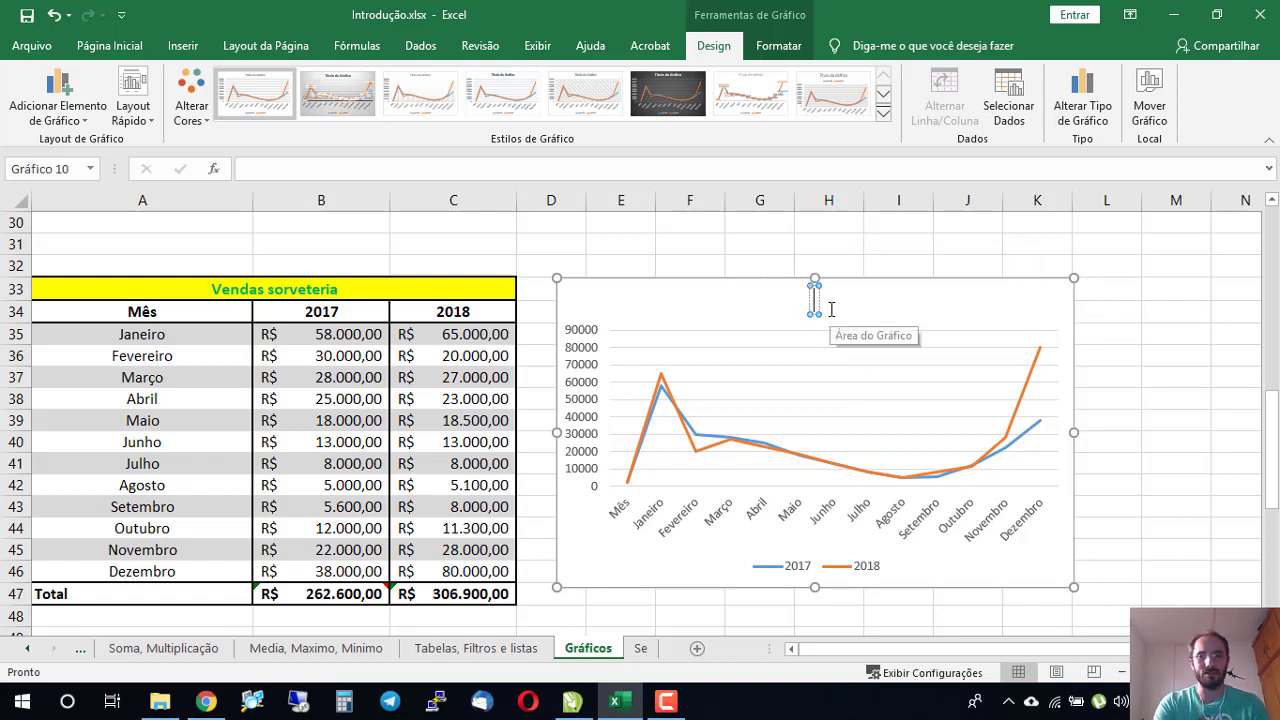
pyautogui.write('Venda')
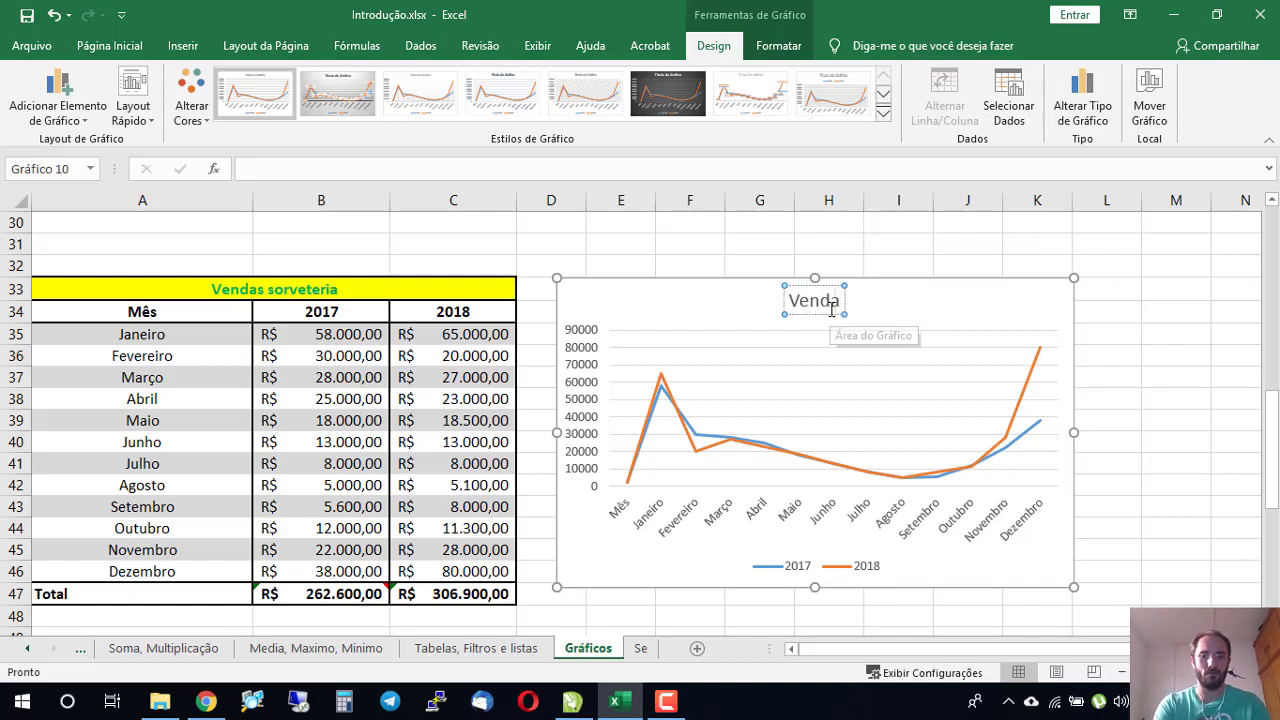
pyautogui.write('s Sorveteria')
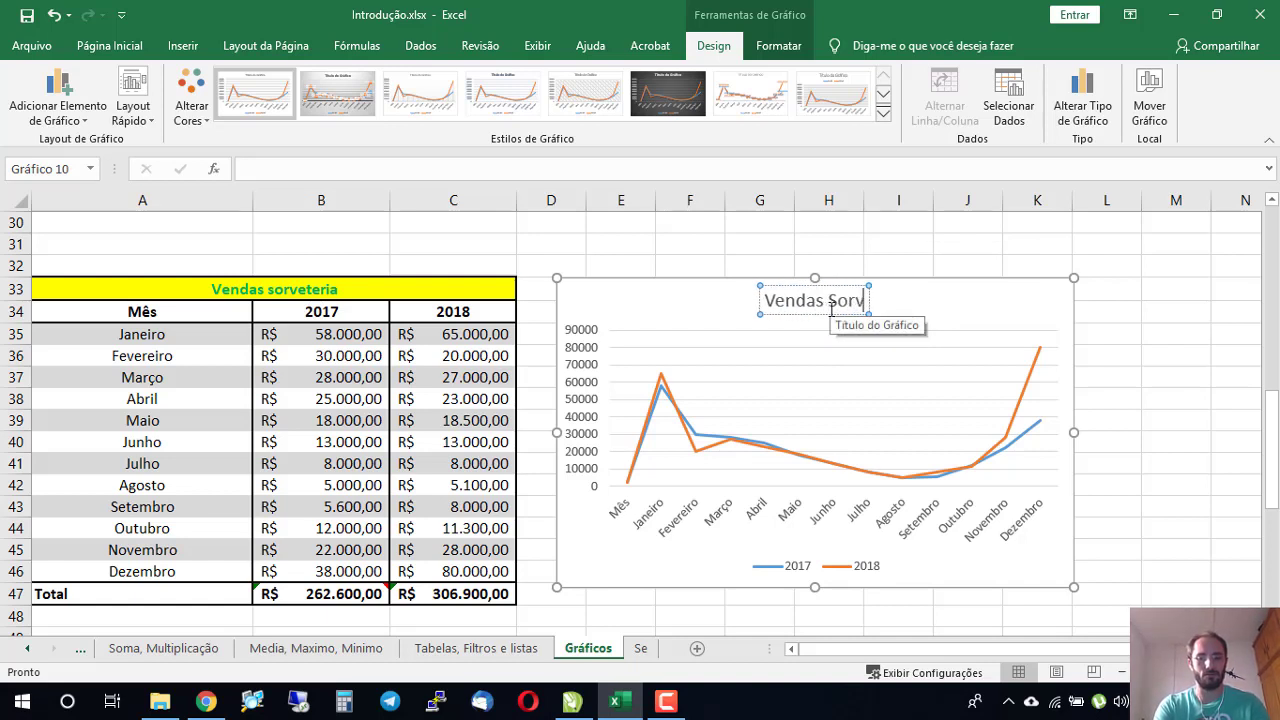
pyautogui.click(900, 266)
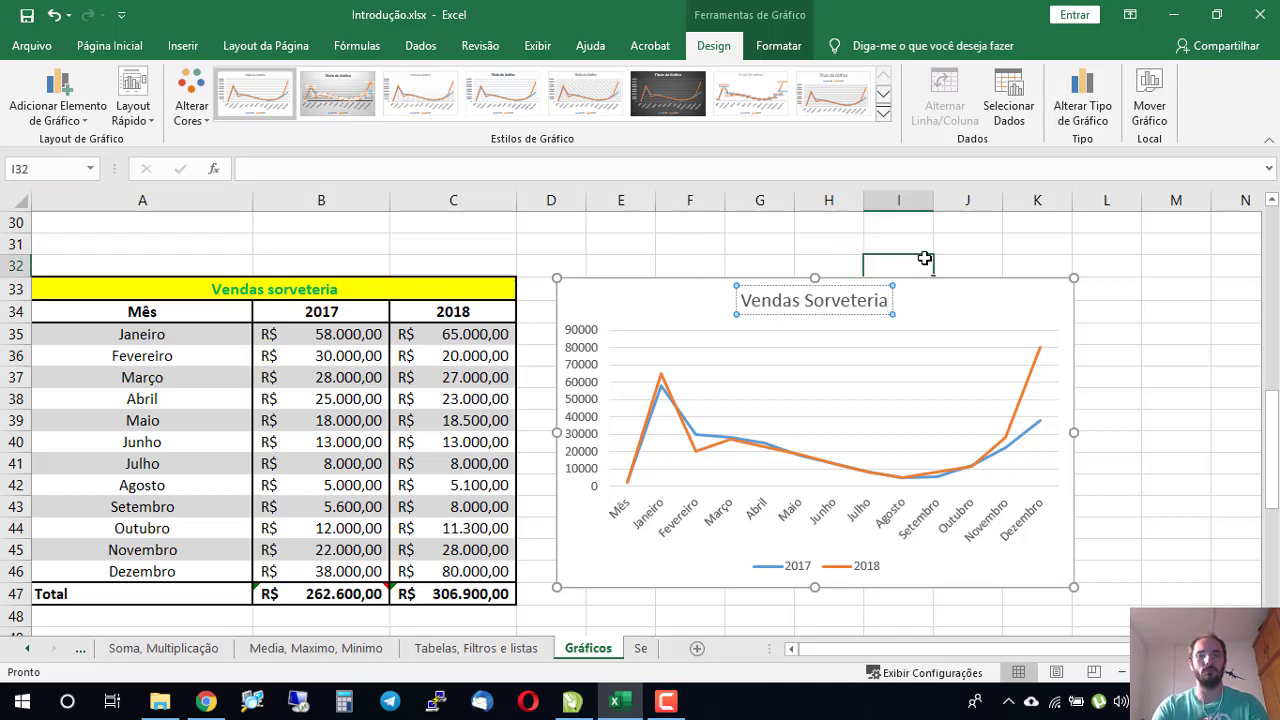
# Step: Move the Vendas Sorveteria chart slightly up and check its legend against the February point of the 2017 series
pyautogui.moveTo(971, 294)
pyautogui.mouseDown()
pyautogui.moveTo(991, 280)
pyautogui.moveTo(976, 285)
pyautogui.mouseUp()
pyautogui.click(976, 285)
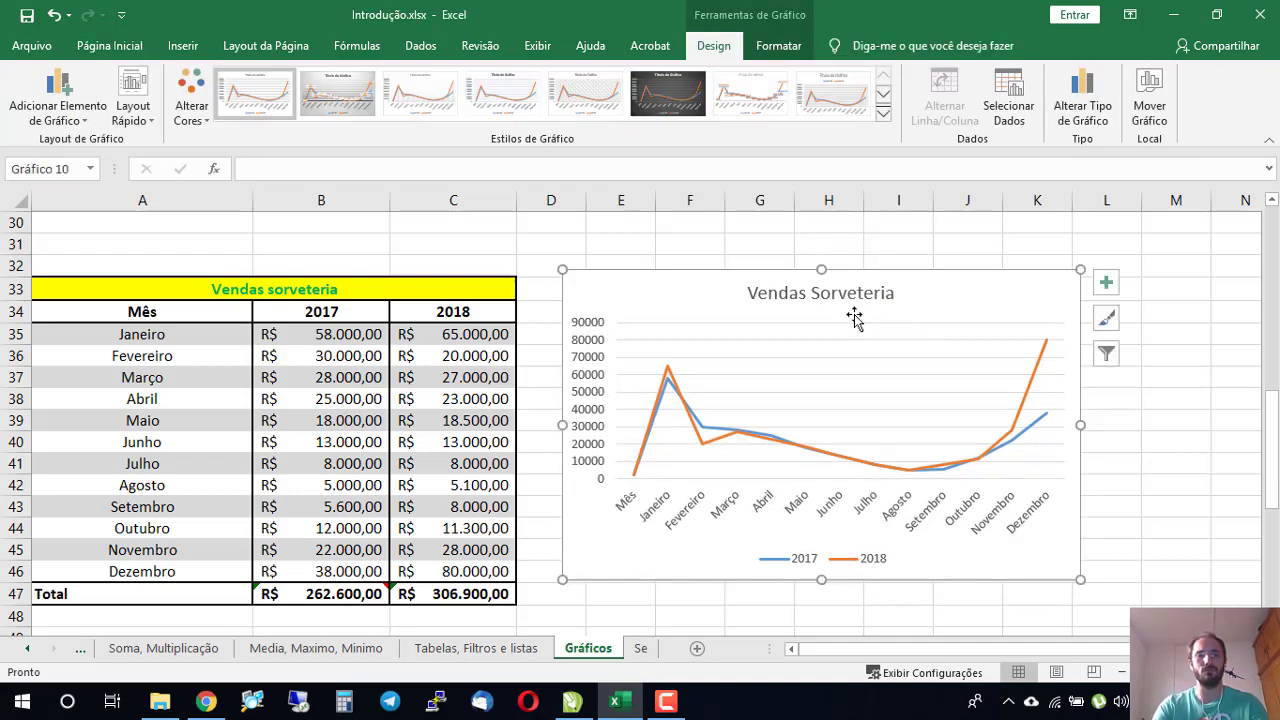
pyautogui.click(855, 565)
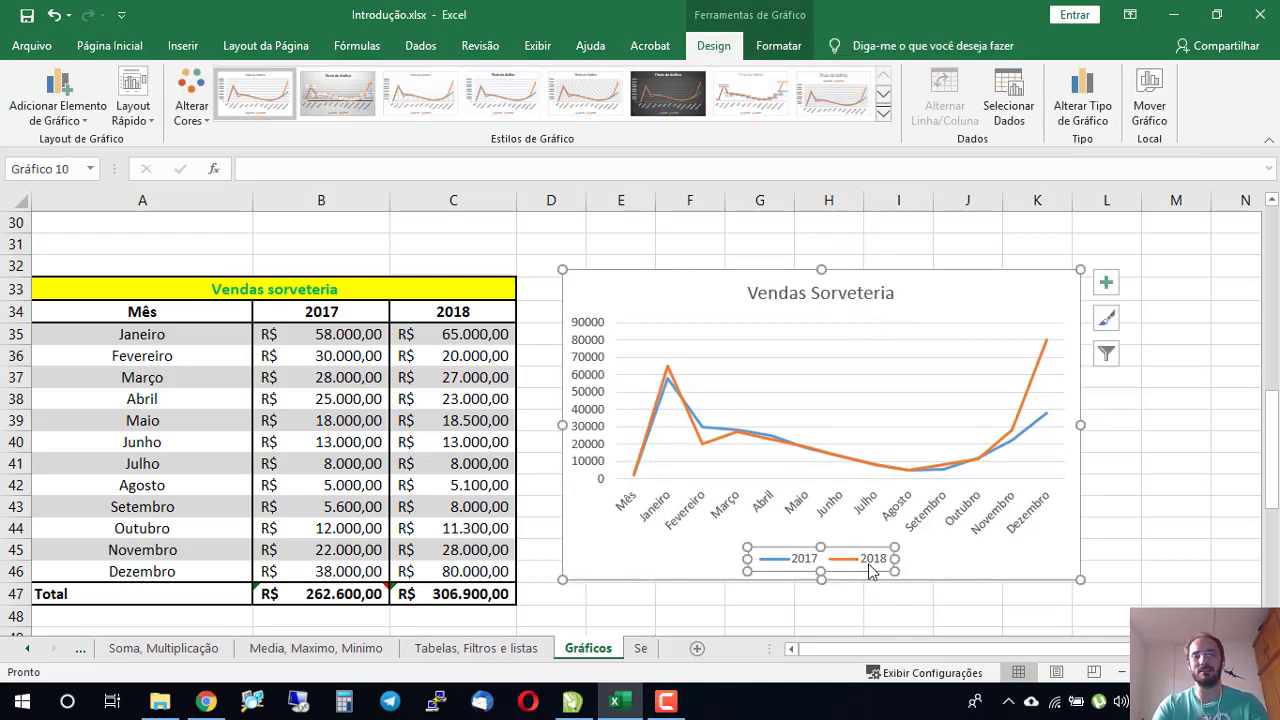
pyautogui.moveTo(703, 432)
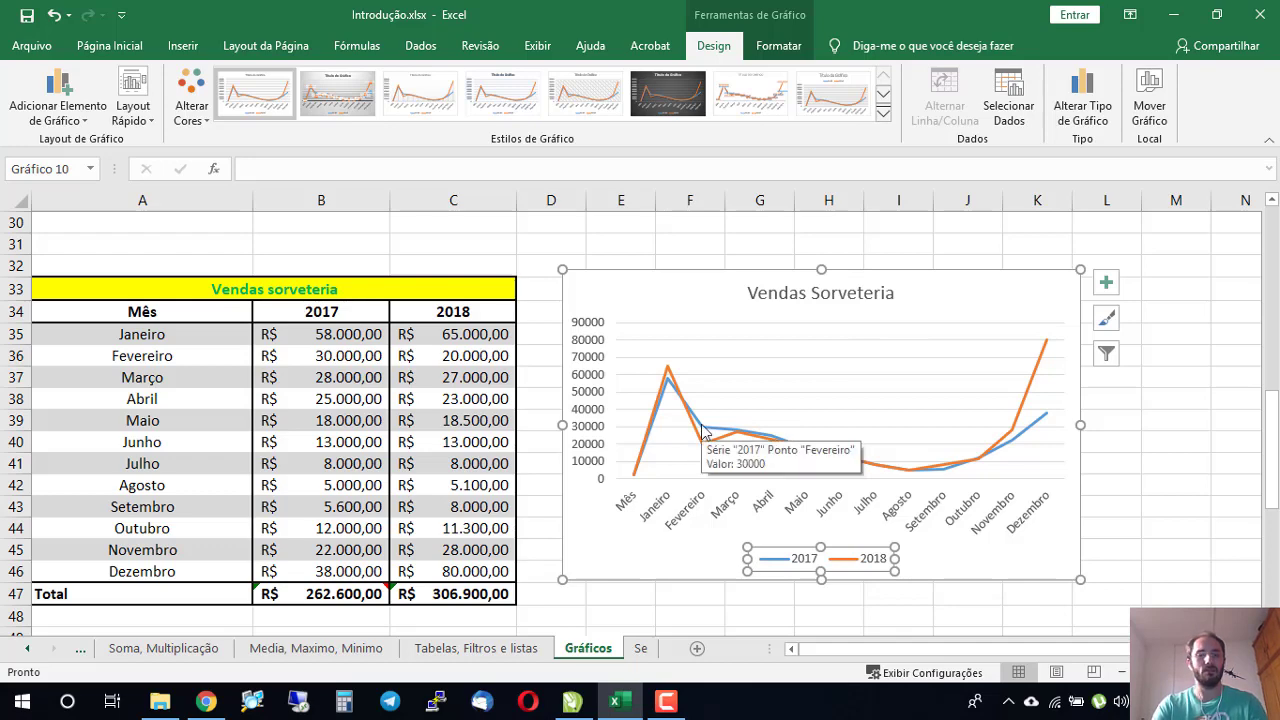
# Step: Try the gray chart style with data labels on the Vendas Sorveteria chart, undo it, and preview quick layouts
pyautogui.click(315, 112)
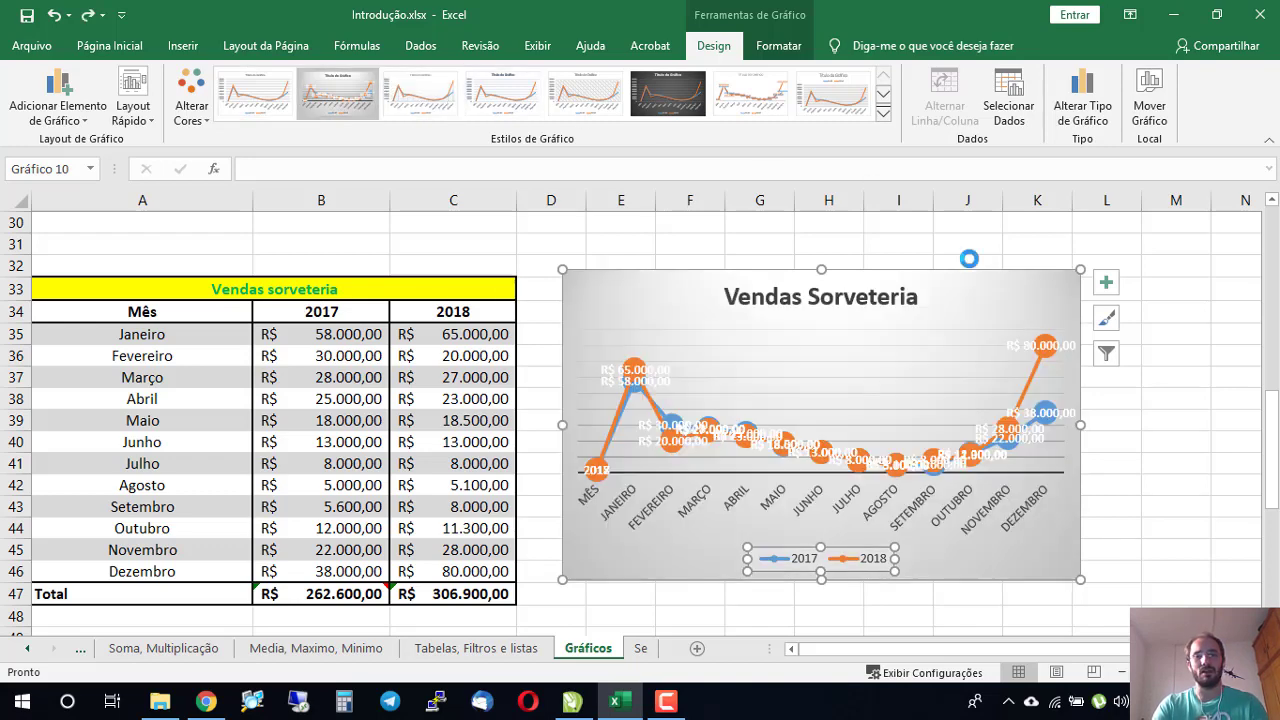
pyautogui.hotkey('ctrl', 'z')
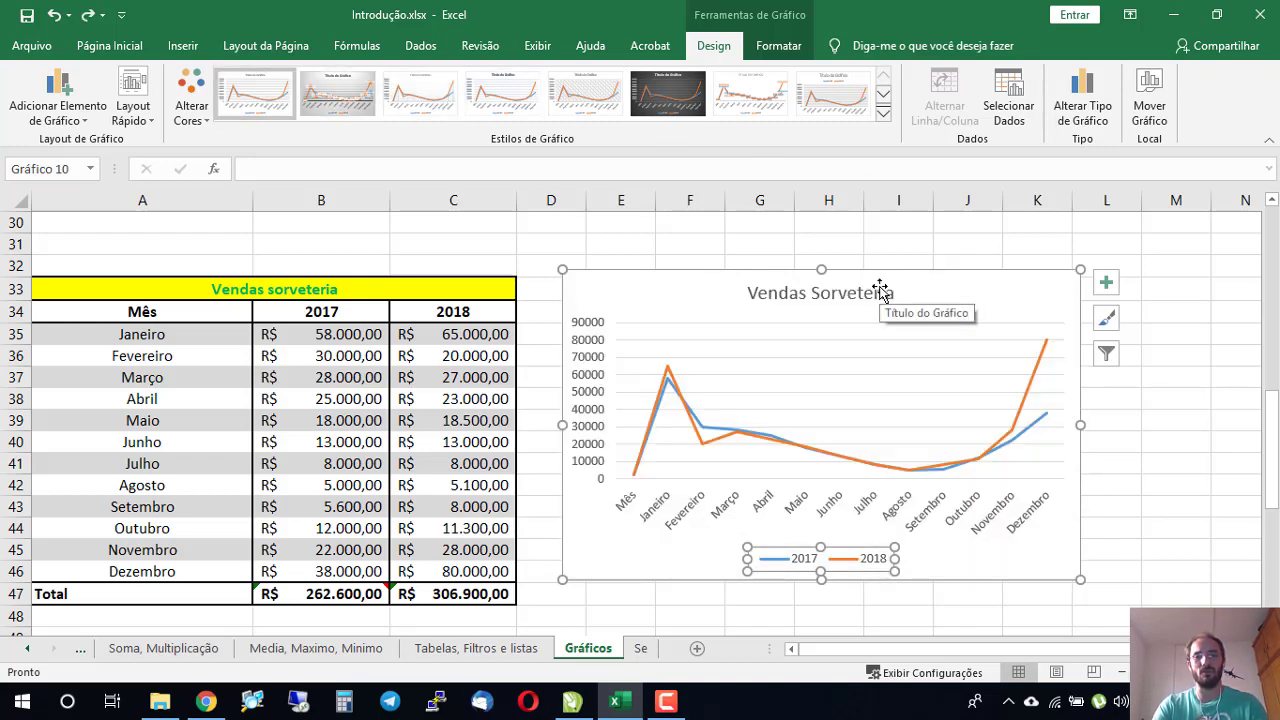
pyautogui.click(130, 110)
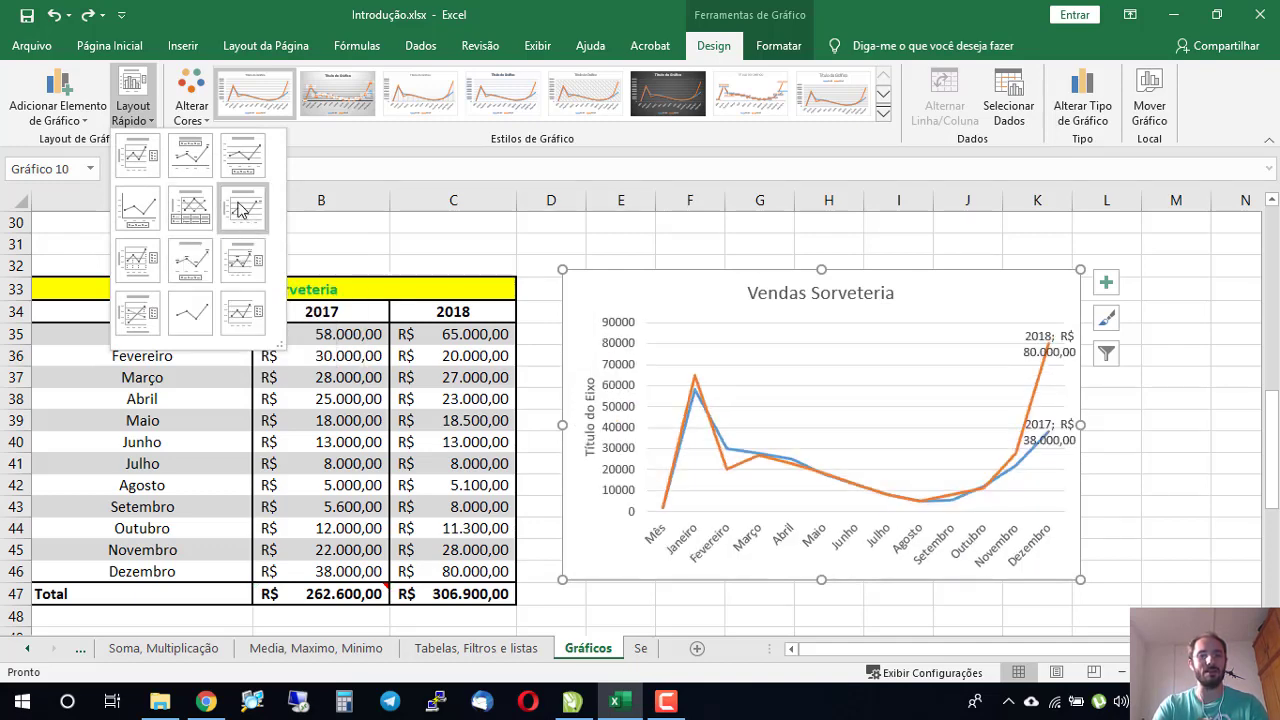
# Step: Delete the Vendas Sorveteria line chart, including its legend, from the worksheet
pyautogui.click(979, 295)
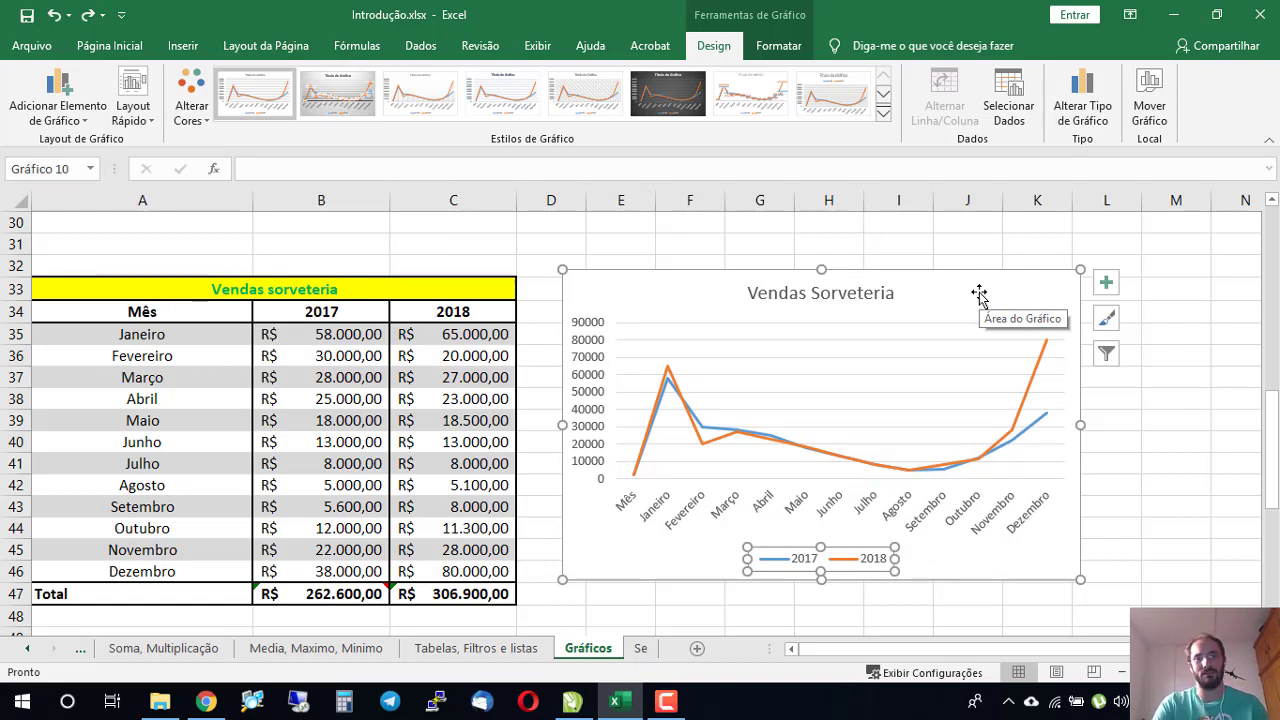
pyautogui.press('Delete')
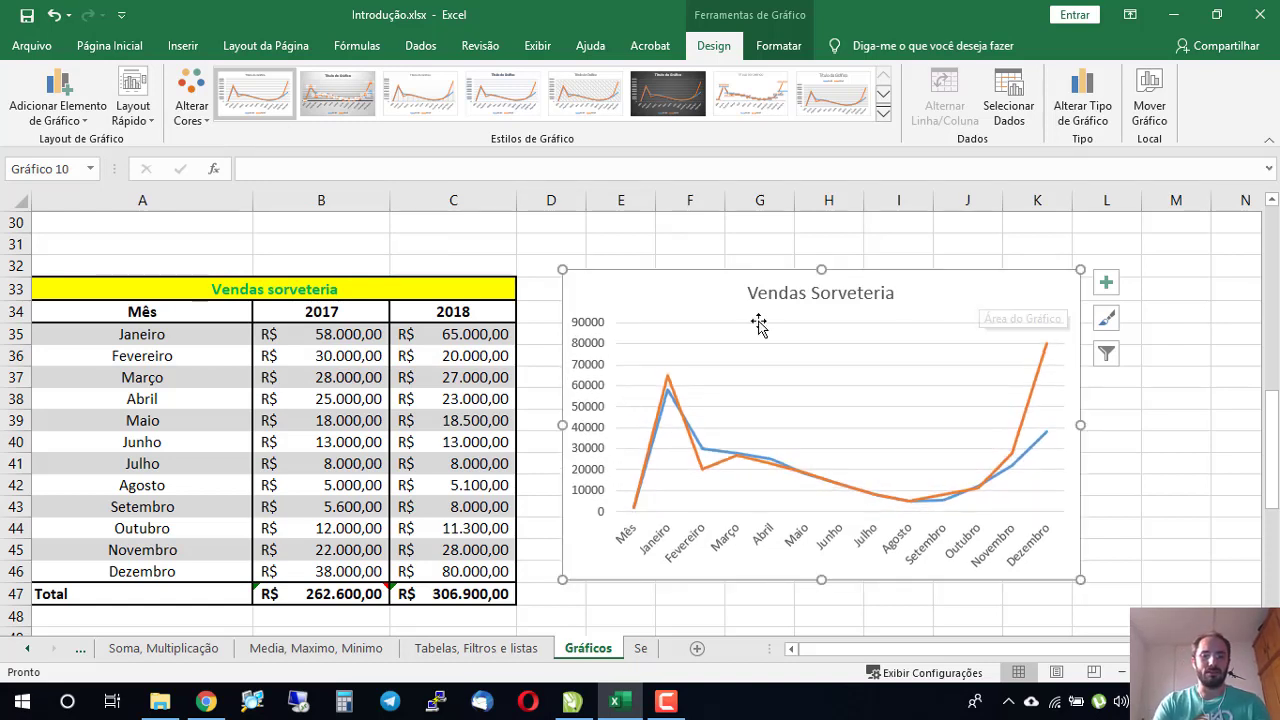
pyautogui.press('Delete')
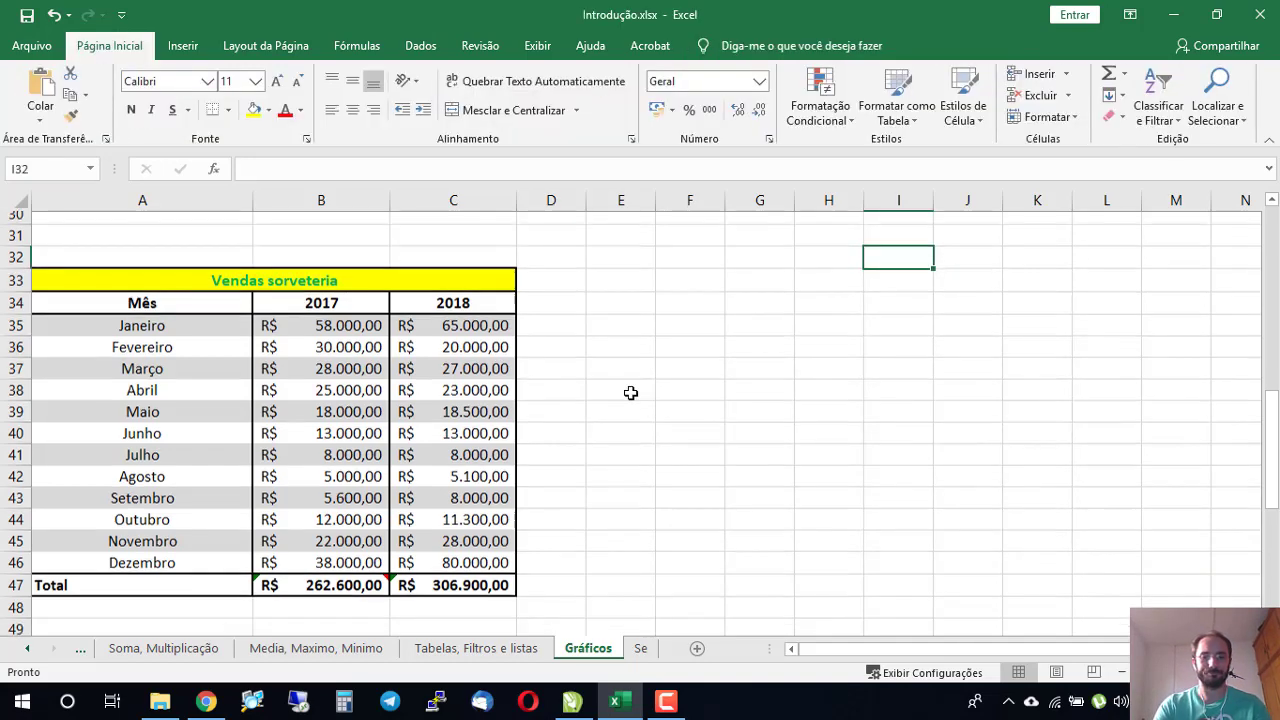
# Step: Insert a 2D clustered bar chart of the salesperson names and values in A52:B62 and place it beside the table
pyautogui.scroll(-6, 418, 345)
pyautogui.click(605, 450)
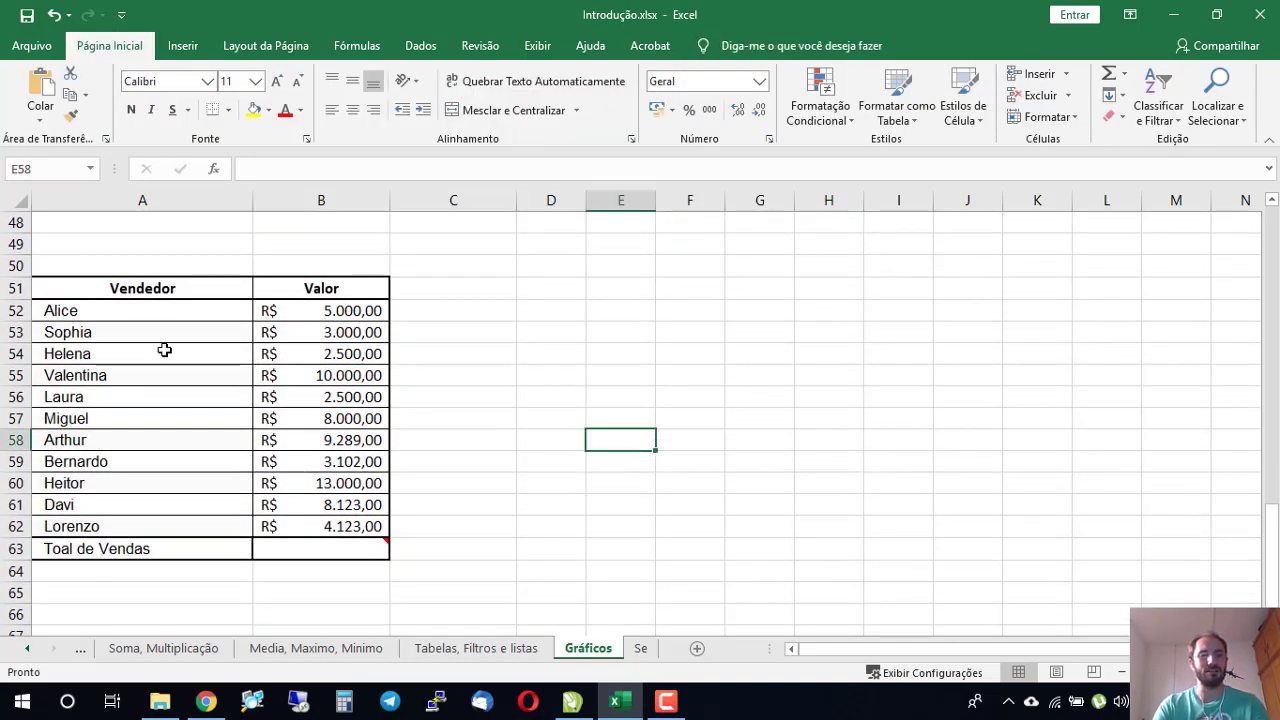
pyautogui.moveTo(143, 314); pyautogui.dragTo(343, 523)
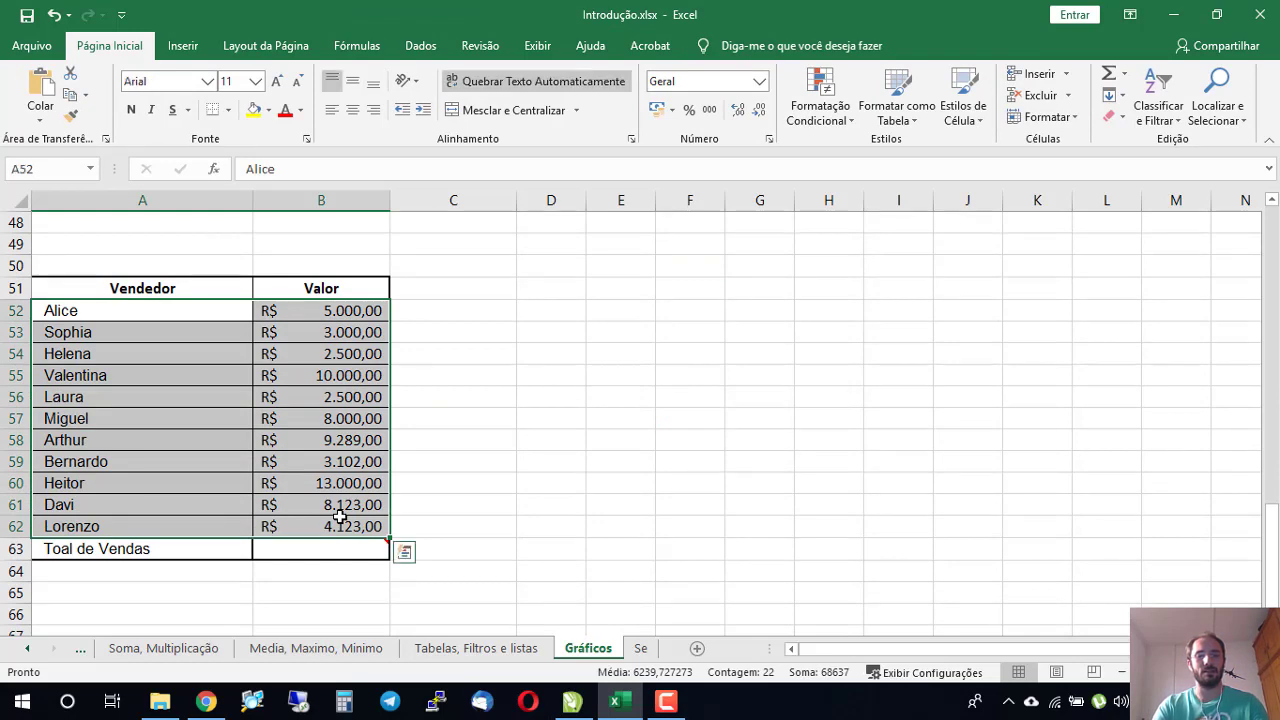
pyautogui.click(183, 46)
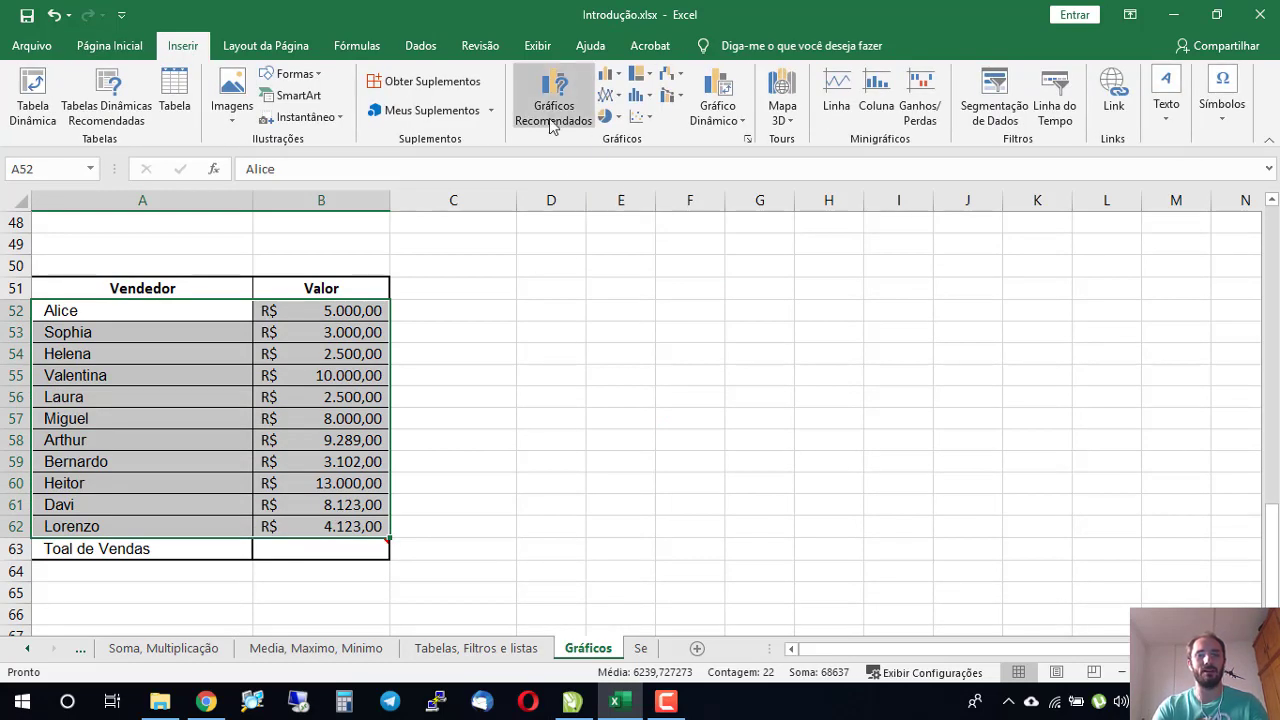
pyautogui.click(606, 80)
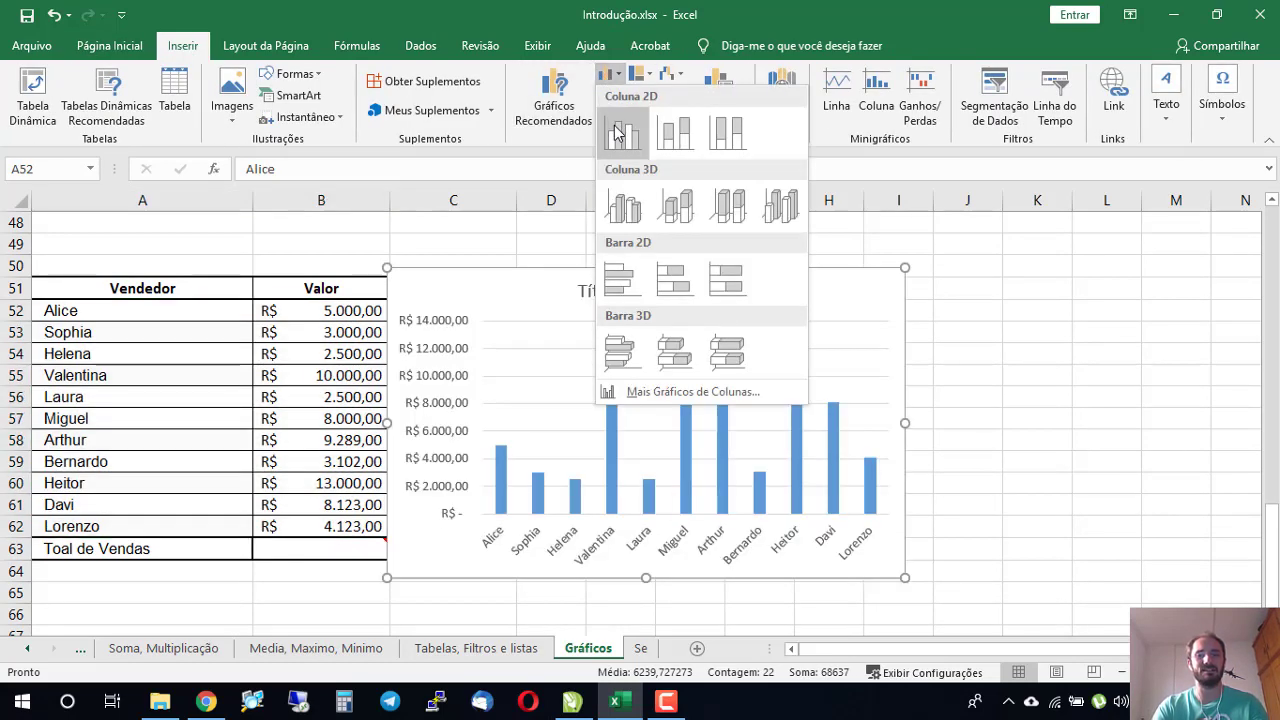
pyautogui.click(614, 300)
pyautogui.moveTo(551, 283)
pyautogui.mouseDown()
pyautogui.moveTo(609, 283)
pyautogui.moveTo(596, 275)
pyautogui.mouseUp()
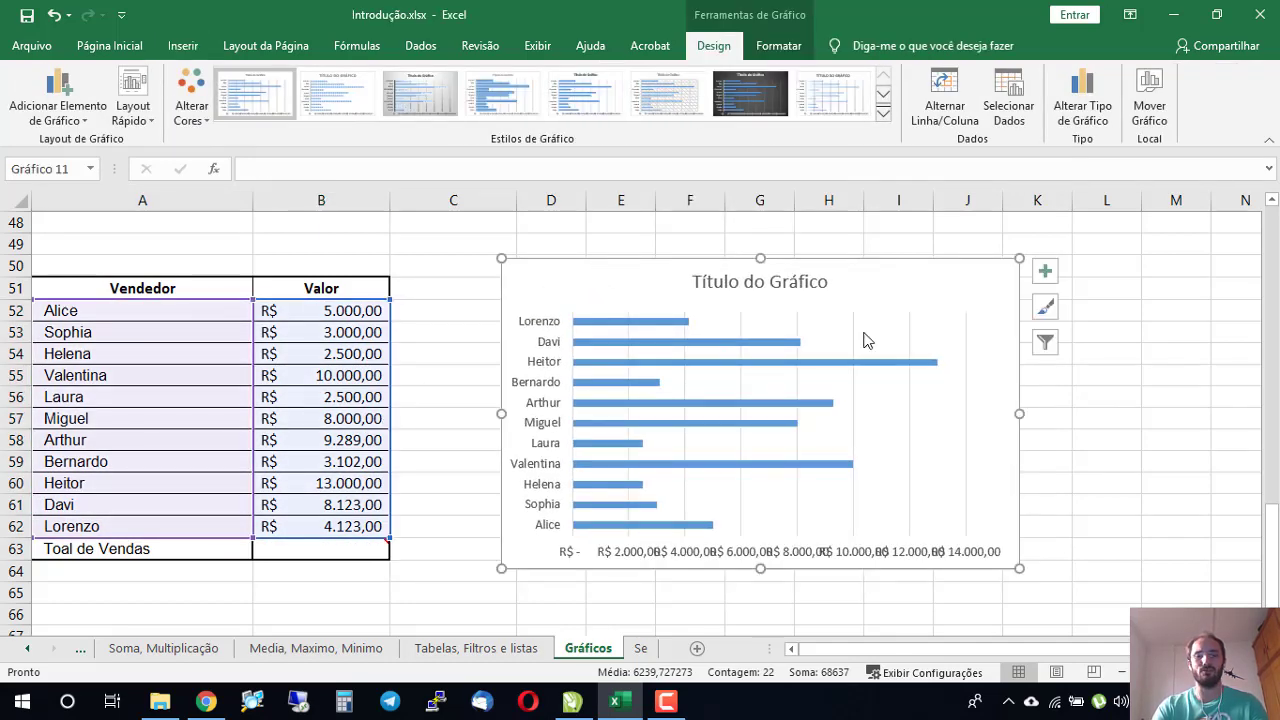
# Step: Check the value of the salesperson bar third from the top and delete the 2D bar chart
pyautogui.moveTo(795, 365)
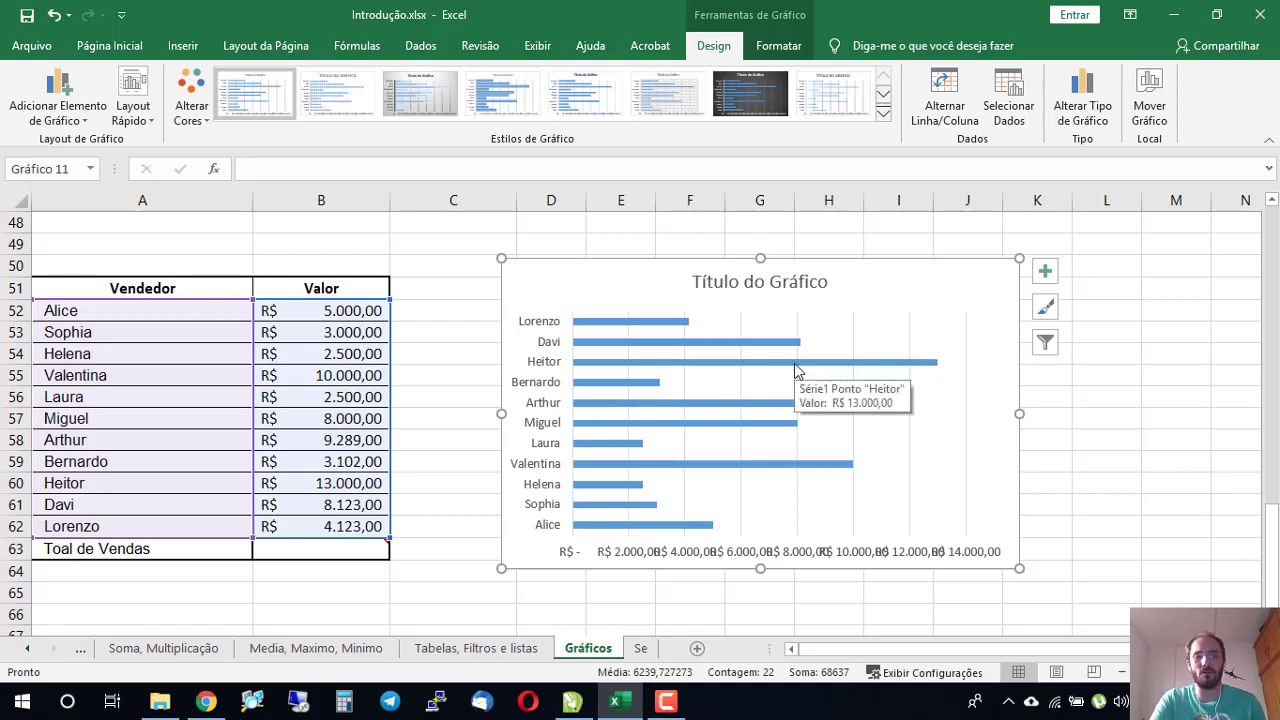
pyautogui.click(918, 374)
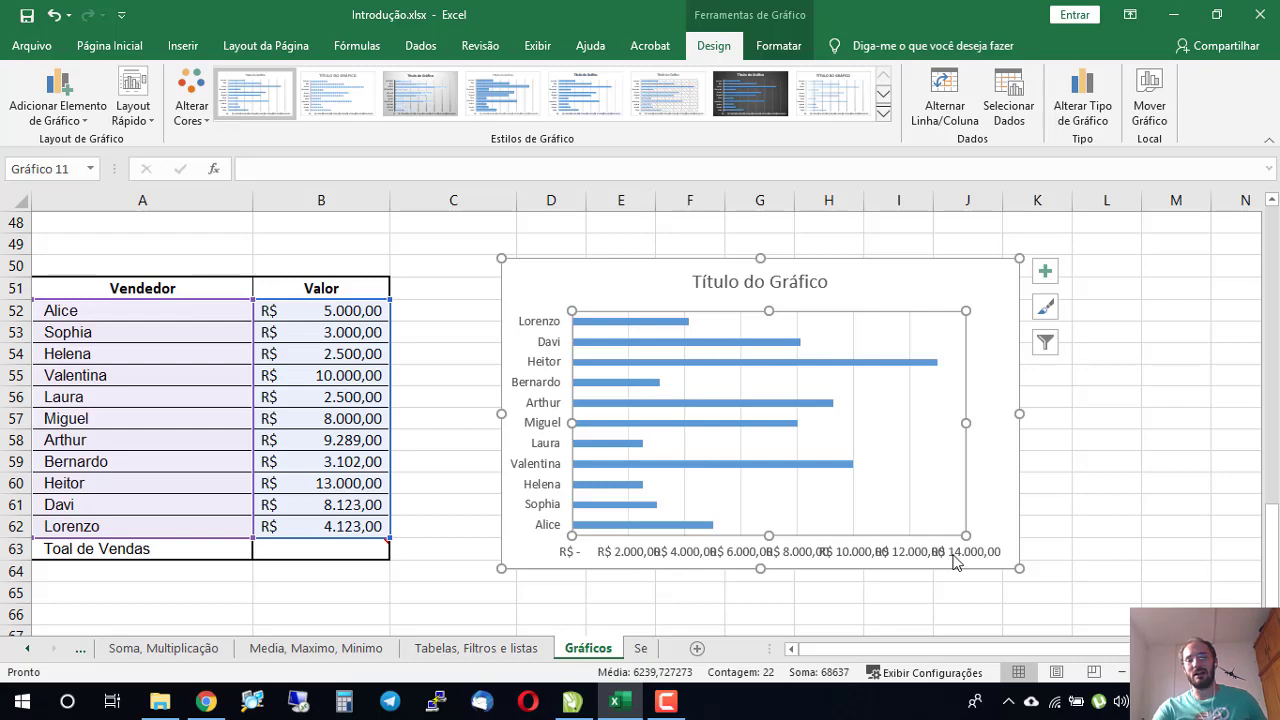
pyautogui.click(909, 284)
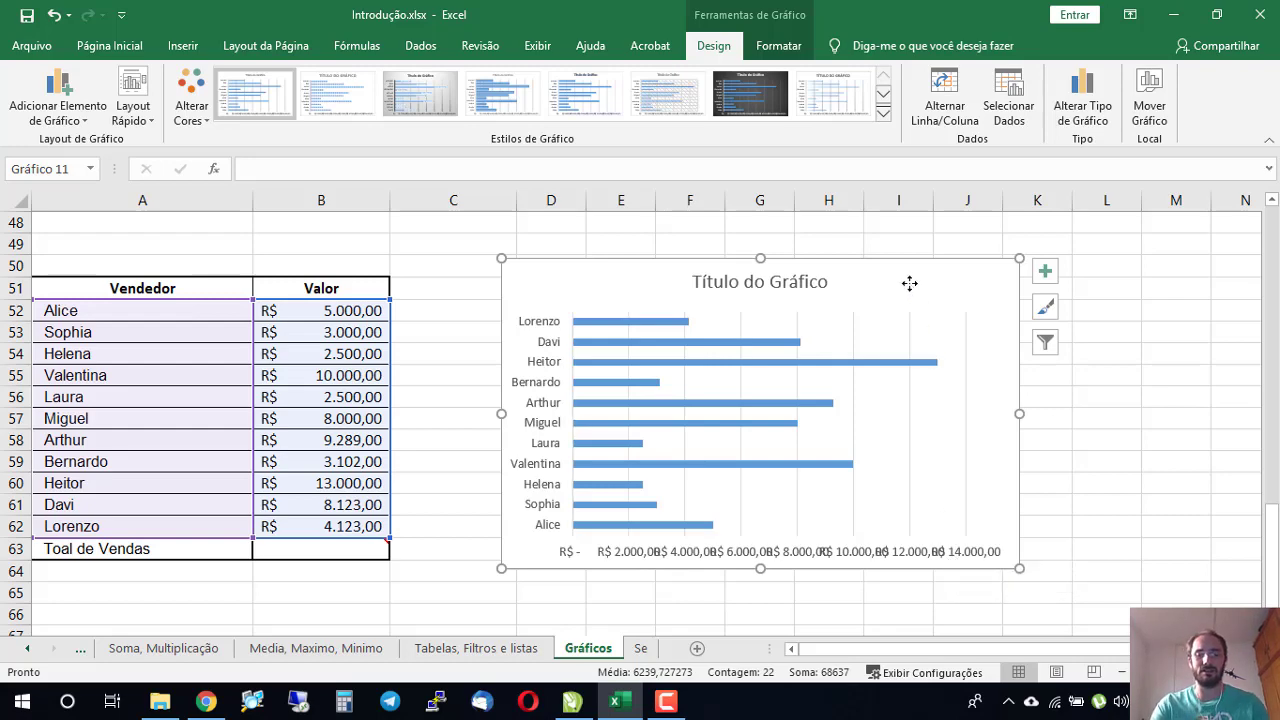
pyautogui.press('Delete')
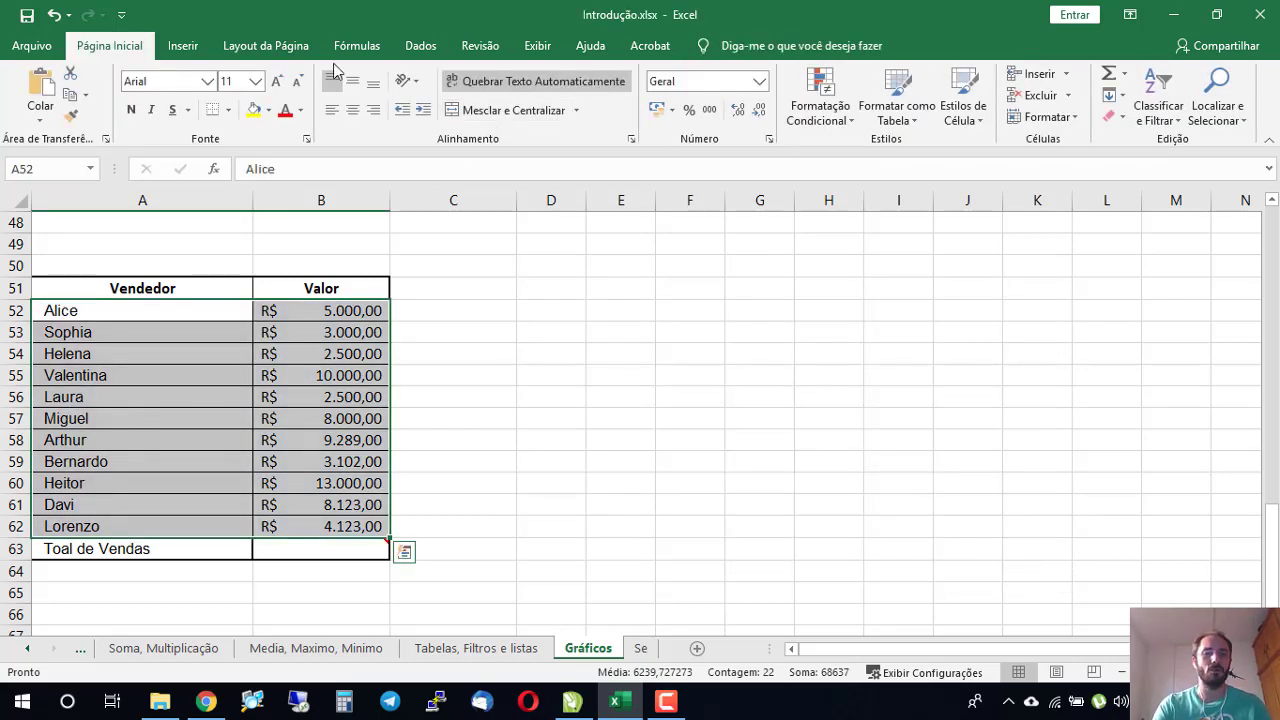
# Step: Insert a 3D clustered column chart of the salesperson data in A52:B62 and move it clear of the table
pyautogui.click(180, 45)
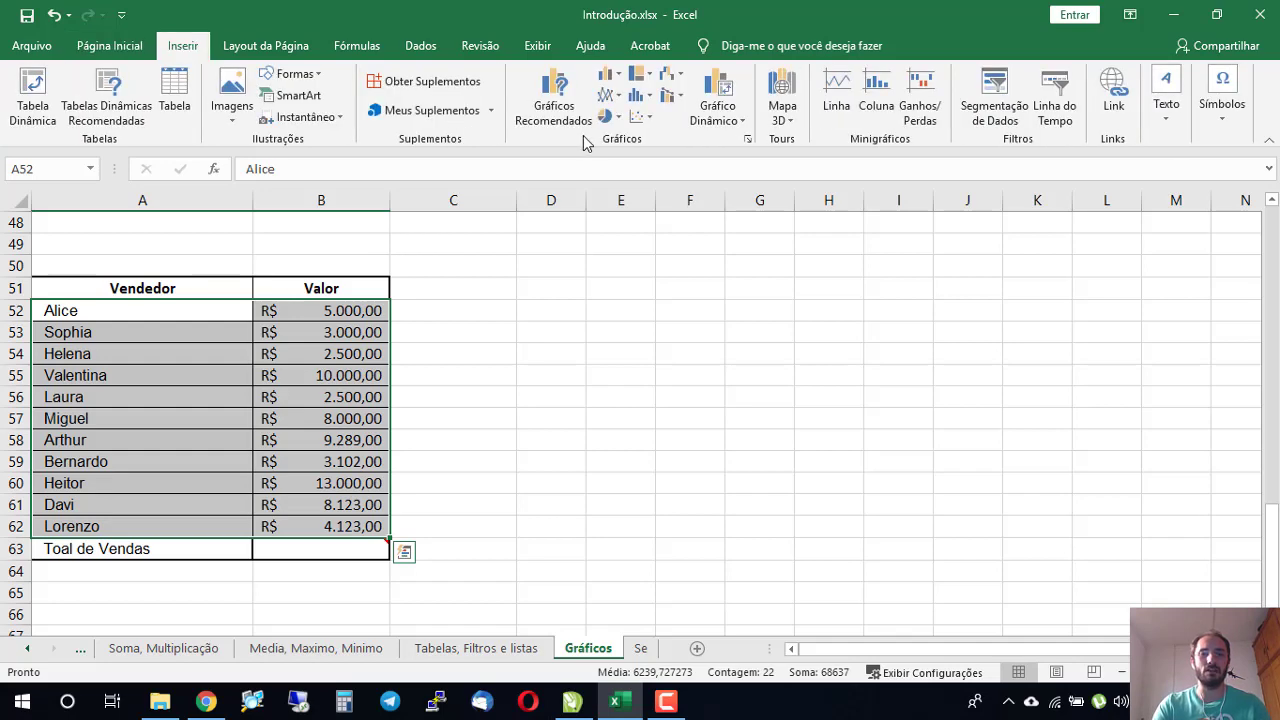
pyautogui.click(608, 75)
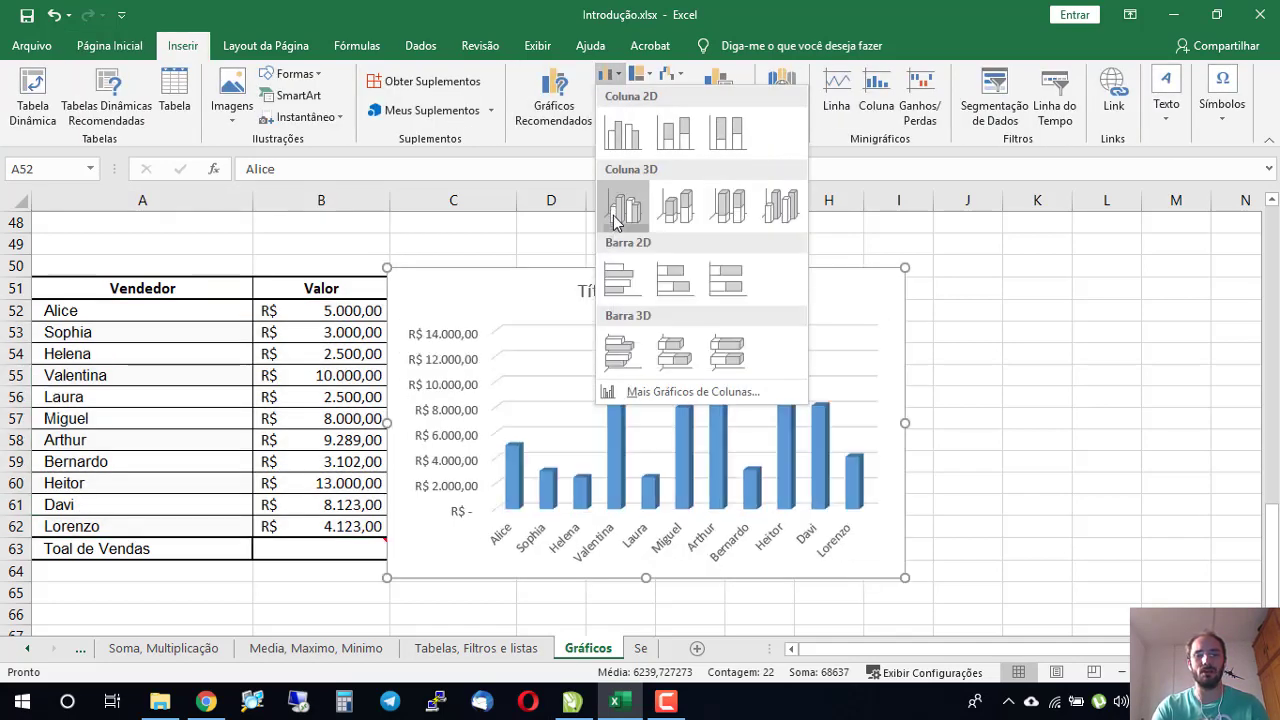
pyautogui.click(622, 205)
pyautogui.moveTo(490, 295); pyautogui.dragTo(590, 291)
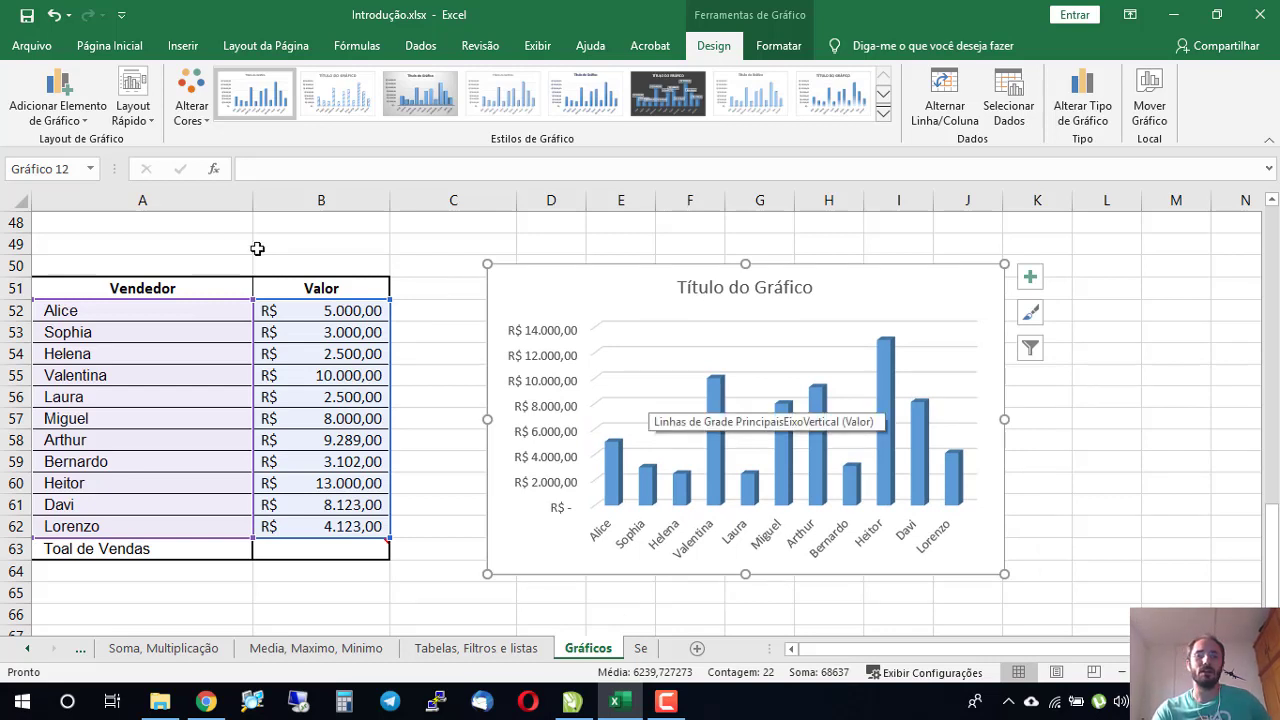
# Step: Add secondary horizontal gridlines (Horizontal Secundário) to the 3D column chart
pyautogui.click(60, 118)
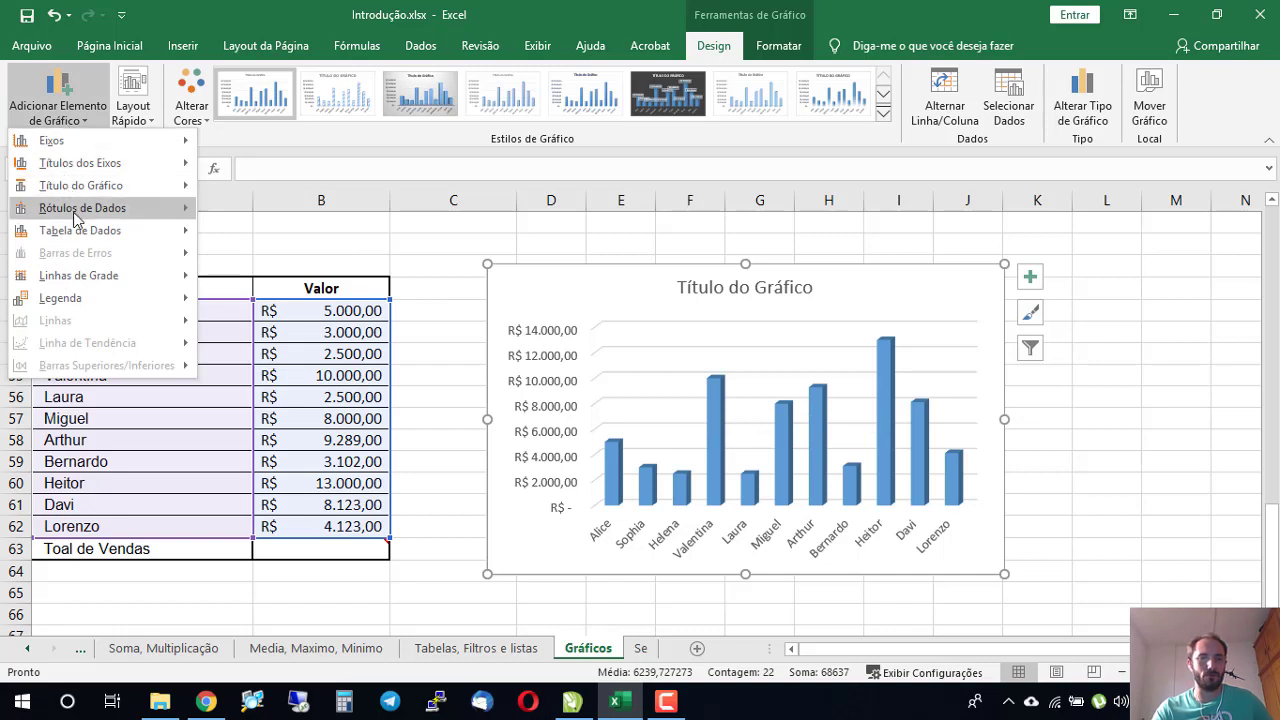
pyautogui.moveTo(90, 239)
pyautogui.moveTo(108, 283)
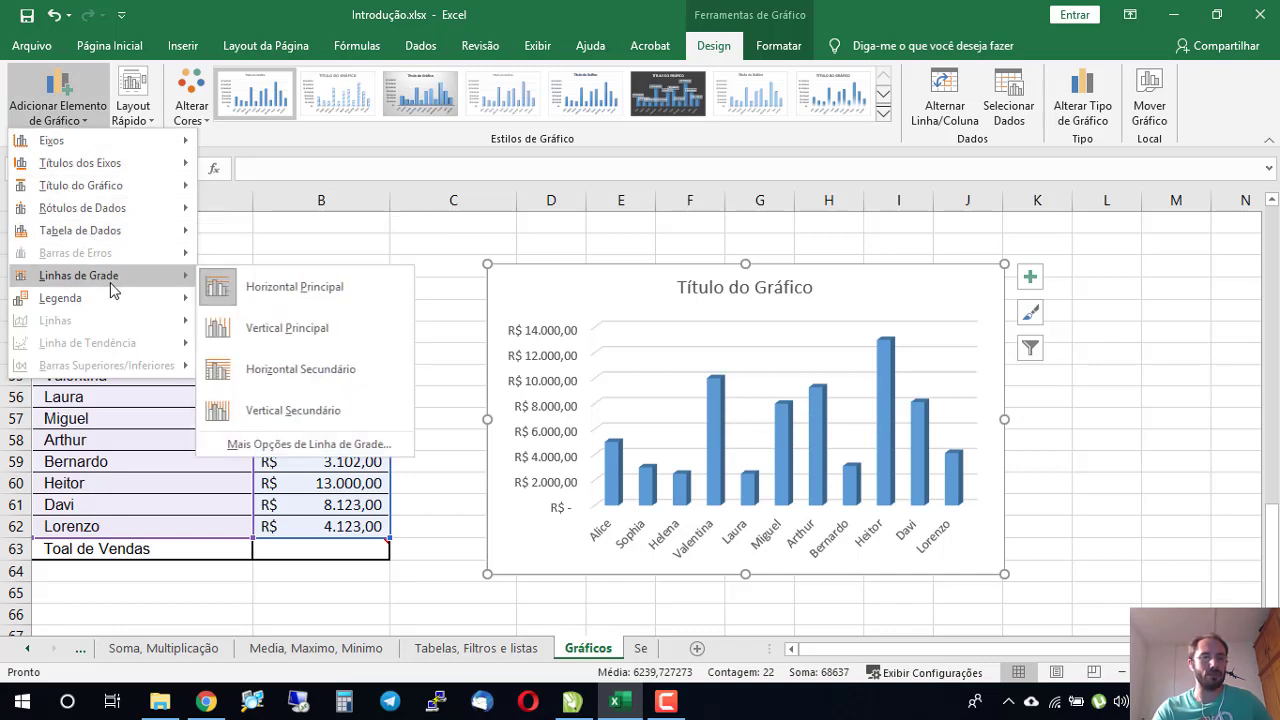
pyautogui.click(323, 380)
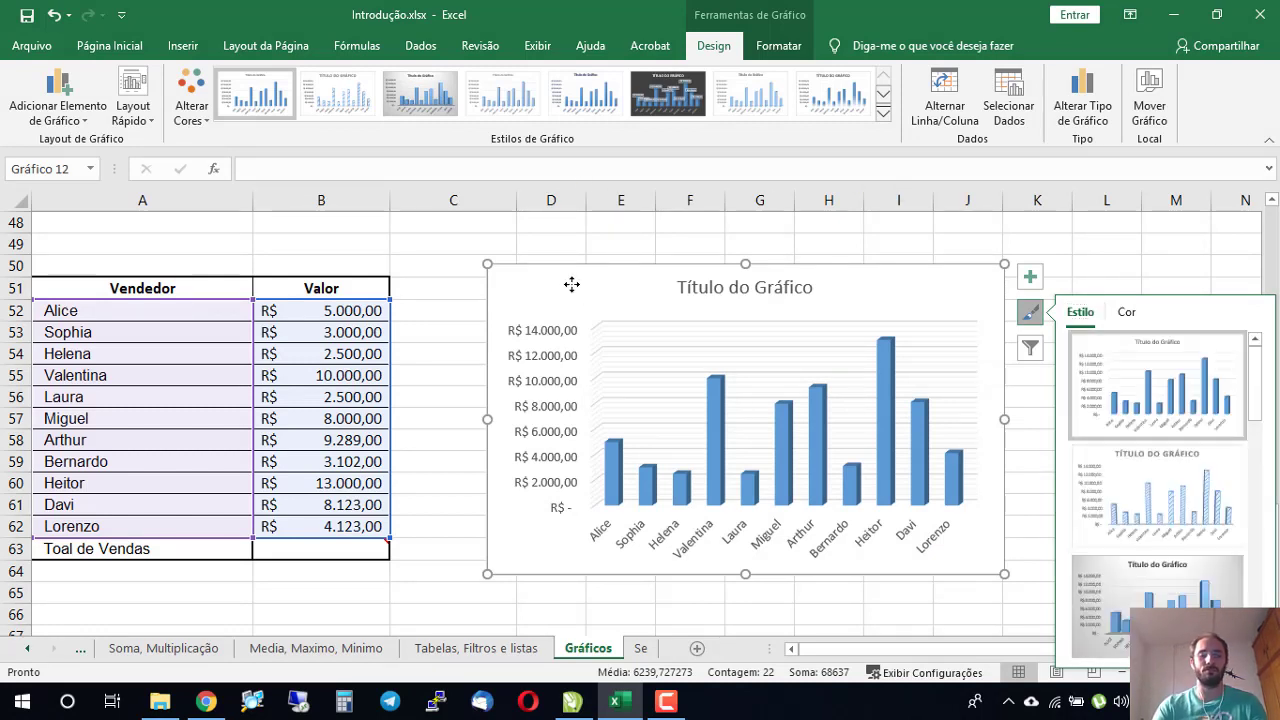
# Step: Look at the Se worksheet and return to Gráficos to review its sales tables and the salesperson chart
pyautogui.click(641, 649)
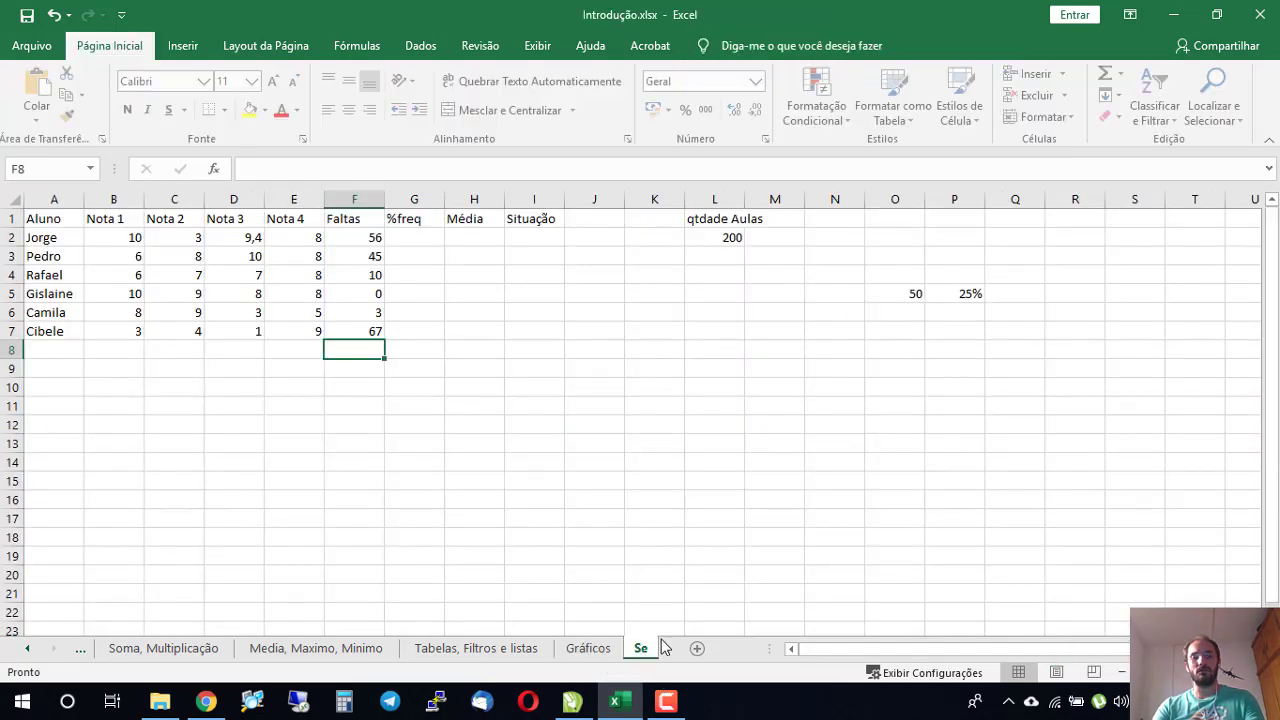
pyautogui.click(588, 649)
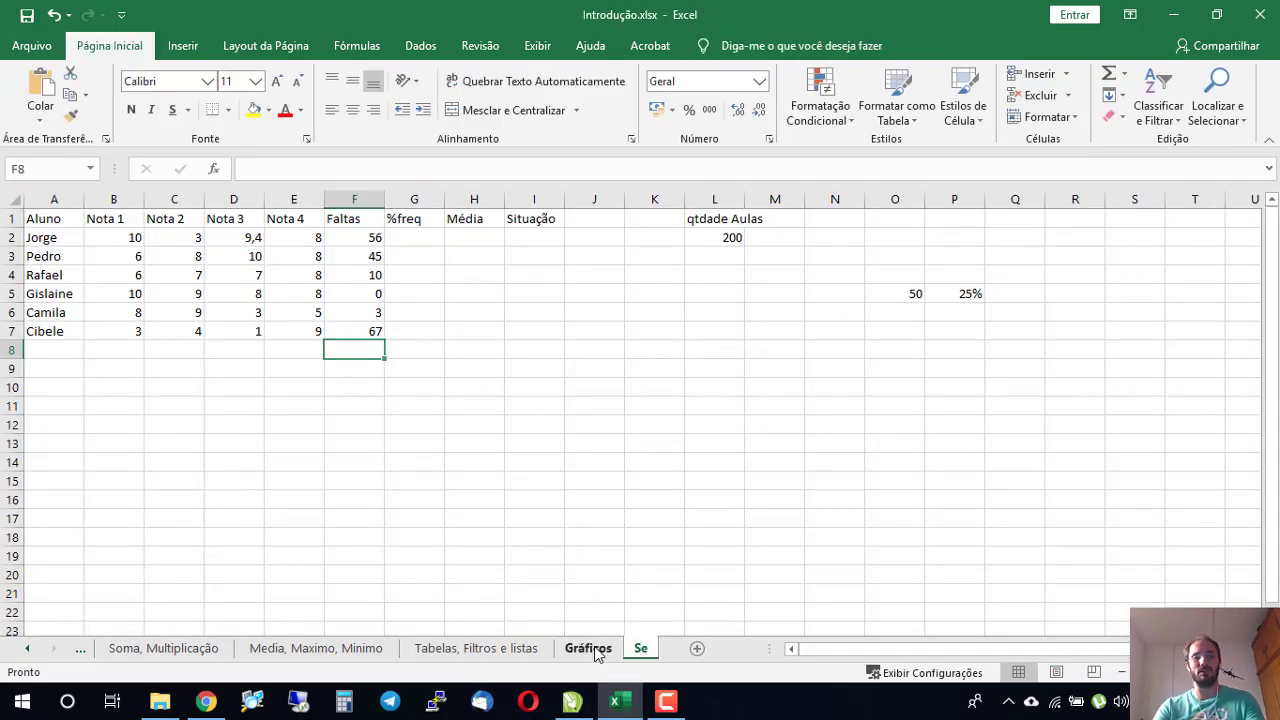
pyautogui.scroll(3, 193, 388)
pyautogui.scroll(8, 449, 366)
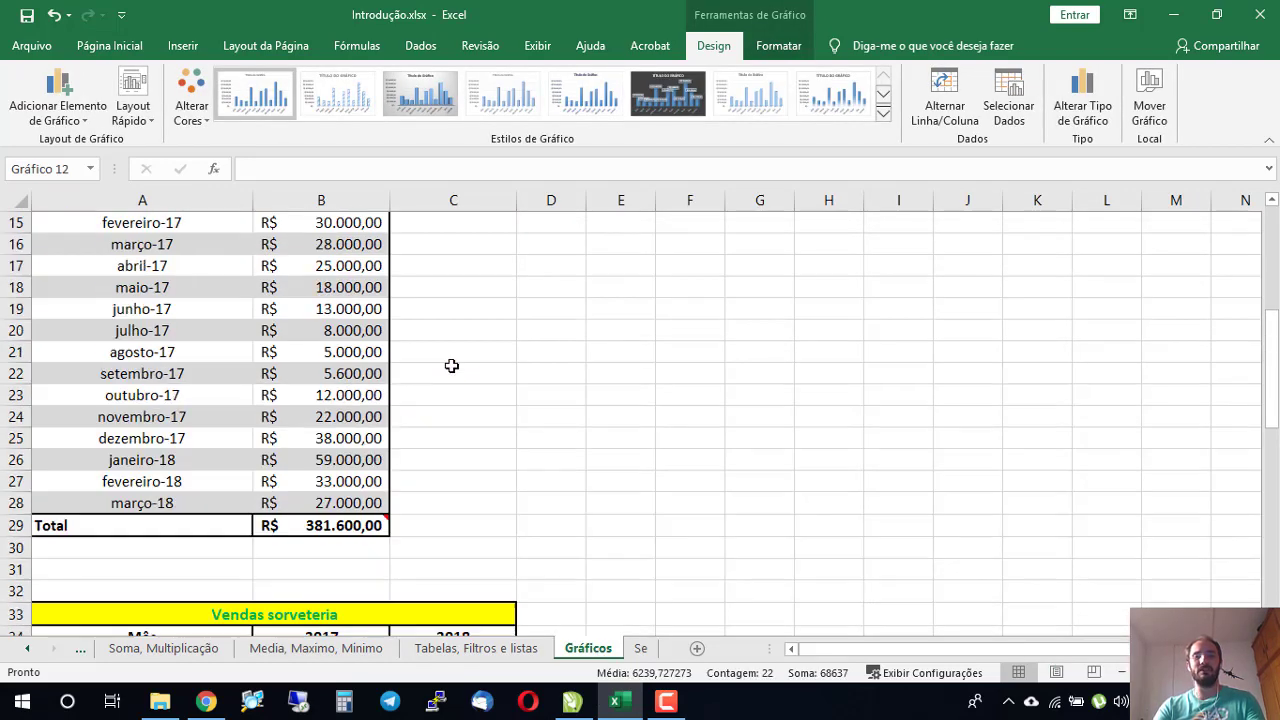
pyautogui.scroll(-3, 527, 396)
pyautogui.scroll(-7, 527, 396)
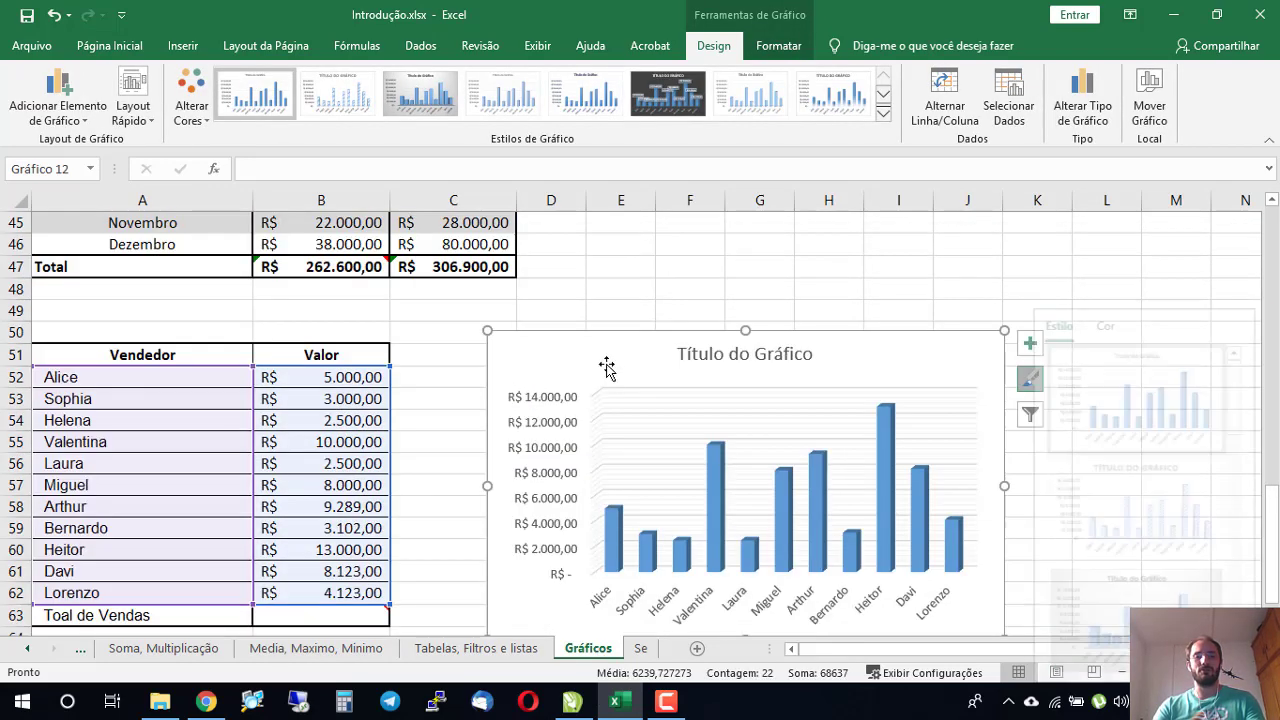